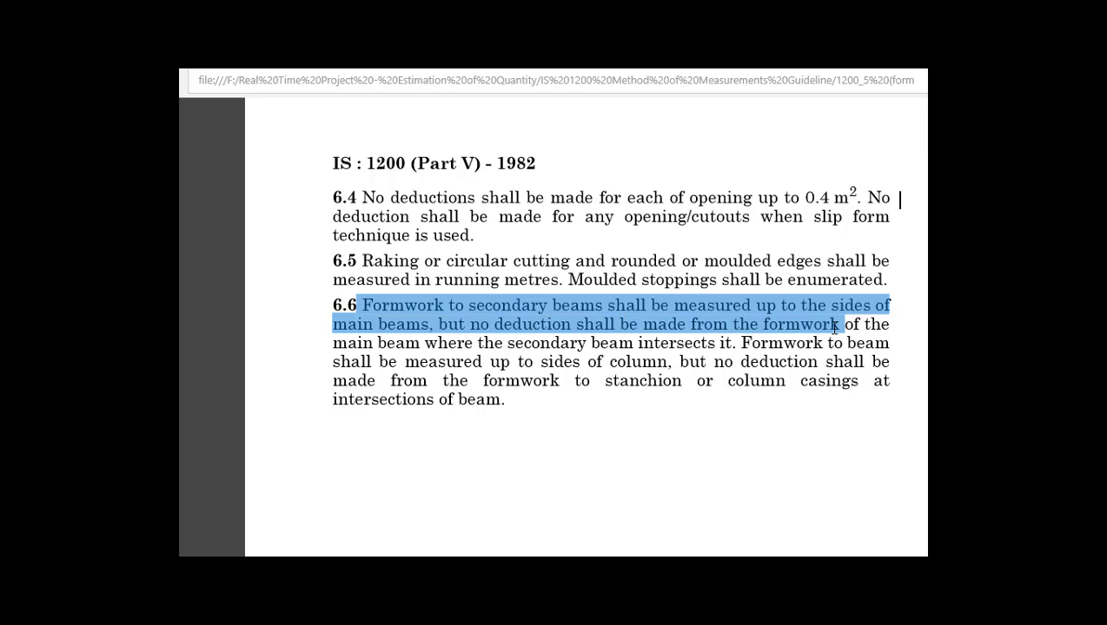
Highlight and read clause 6.6 of IS 1200 (Part V) on formwork at secondary beam, main beam and column intersections
drag(835, 326, 741, 347)
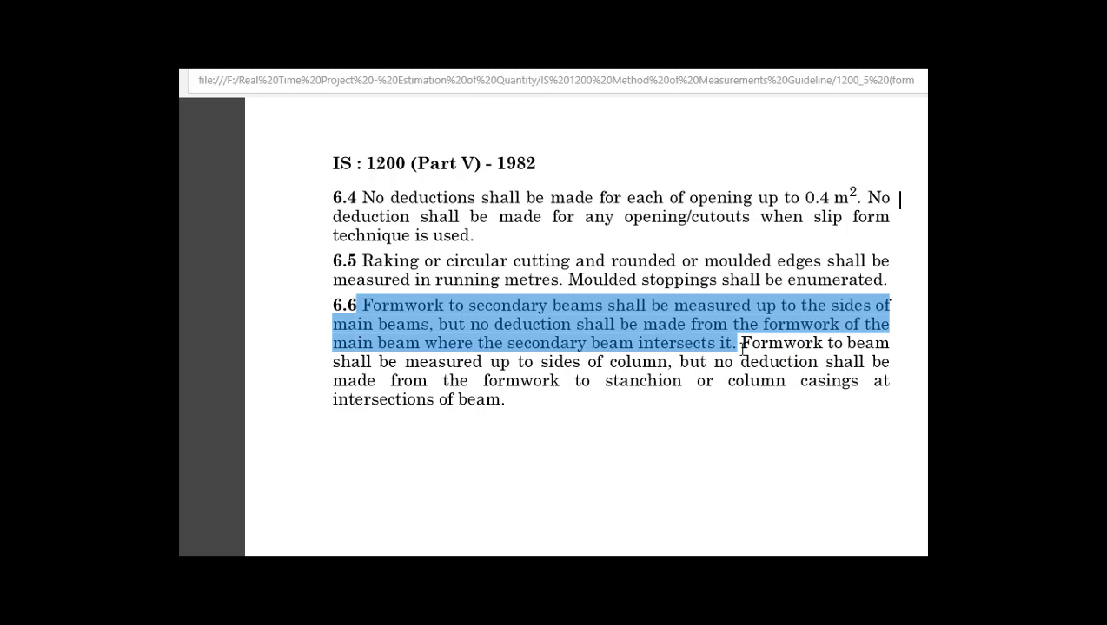
click(749, 358)
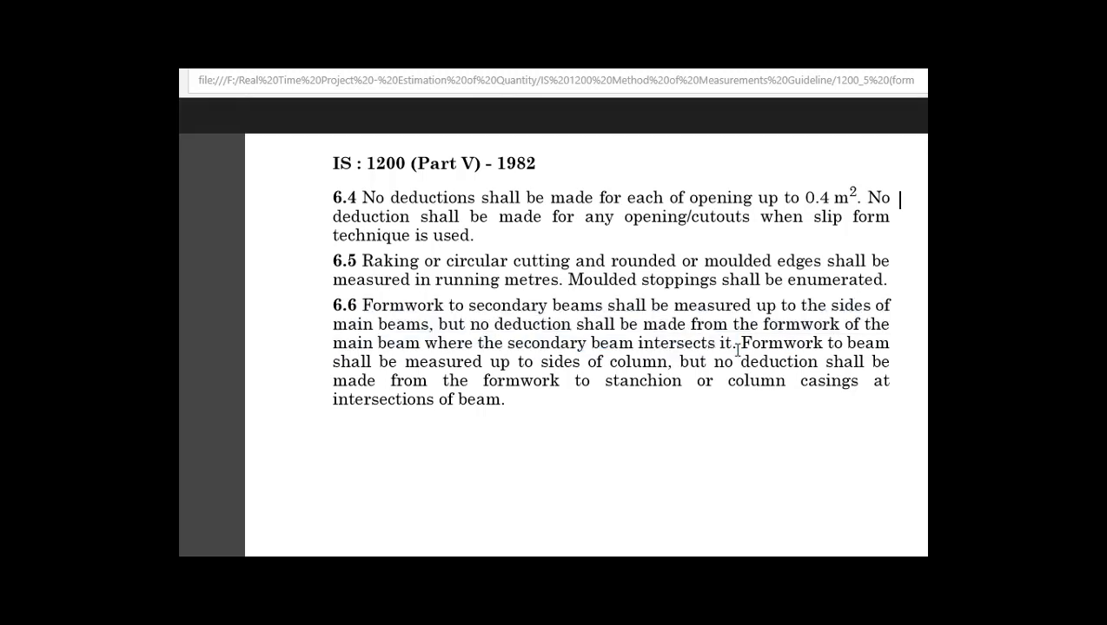
drag(734, 344, 369, 298)
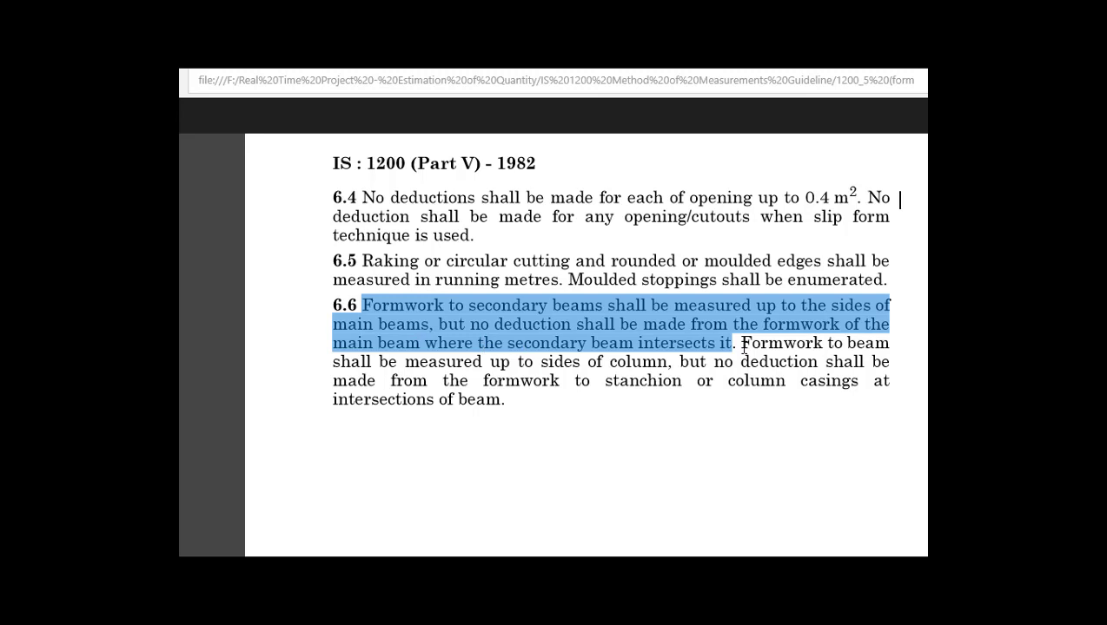
drag(740, 344, 519, 420)
click(520, 422)
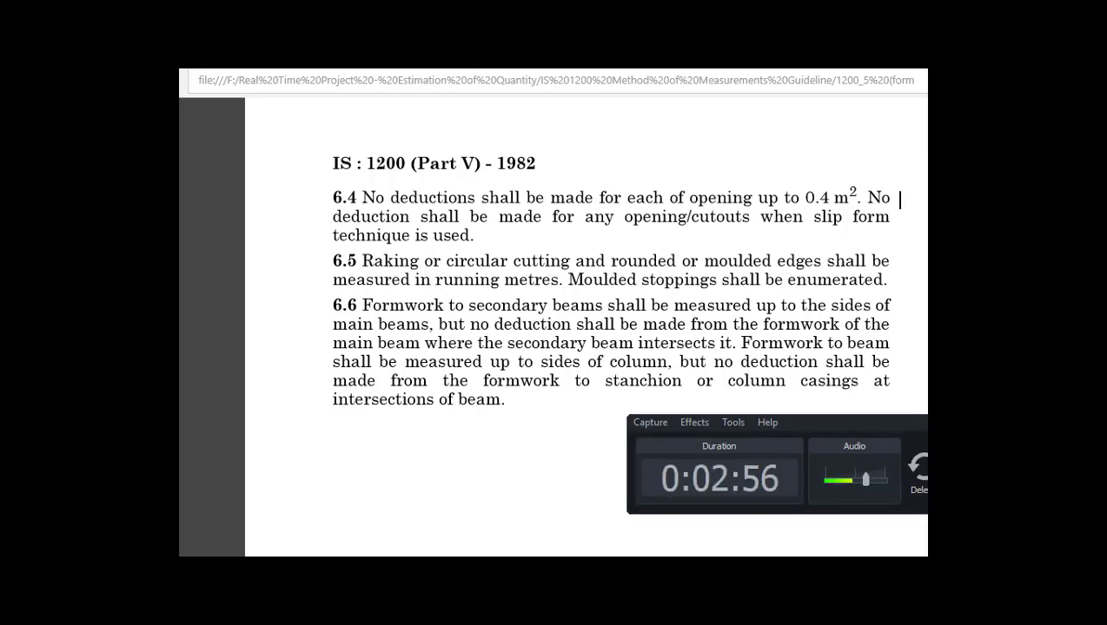
Compare the formwork clause with the sketch of the column meeting the floor and plinth beams
click(761, 546)
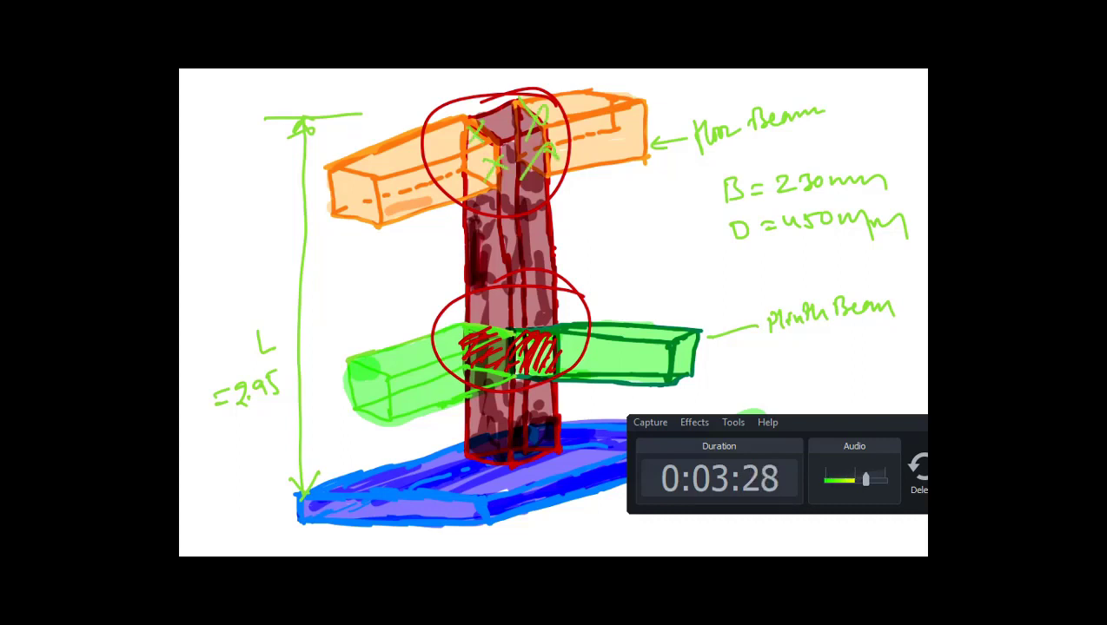
key(alt+Tab)
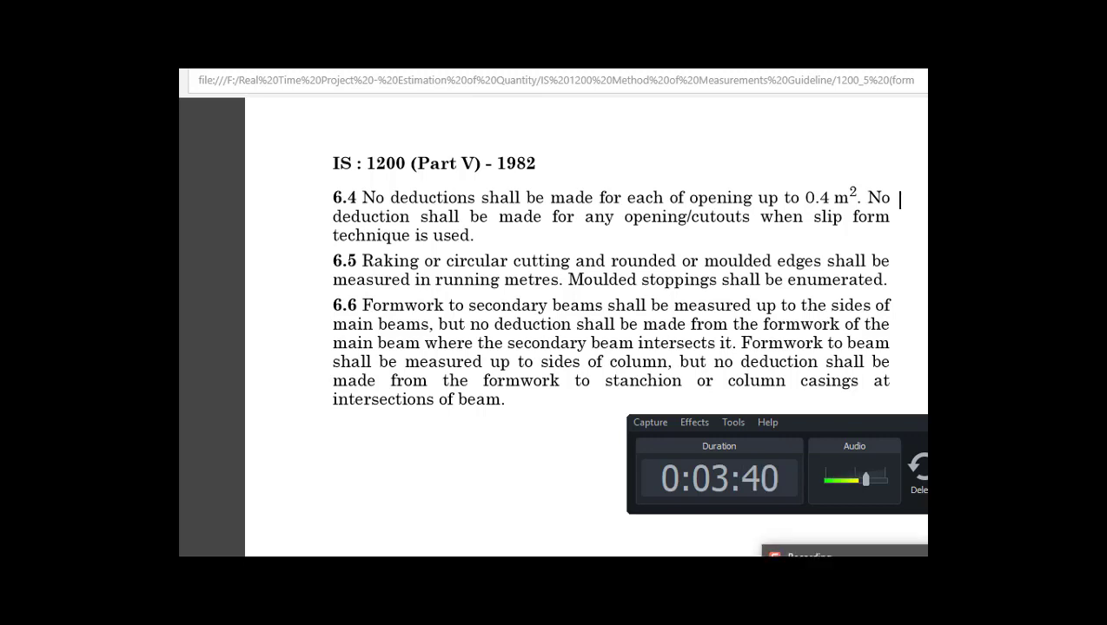
key(alt+Tab)
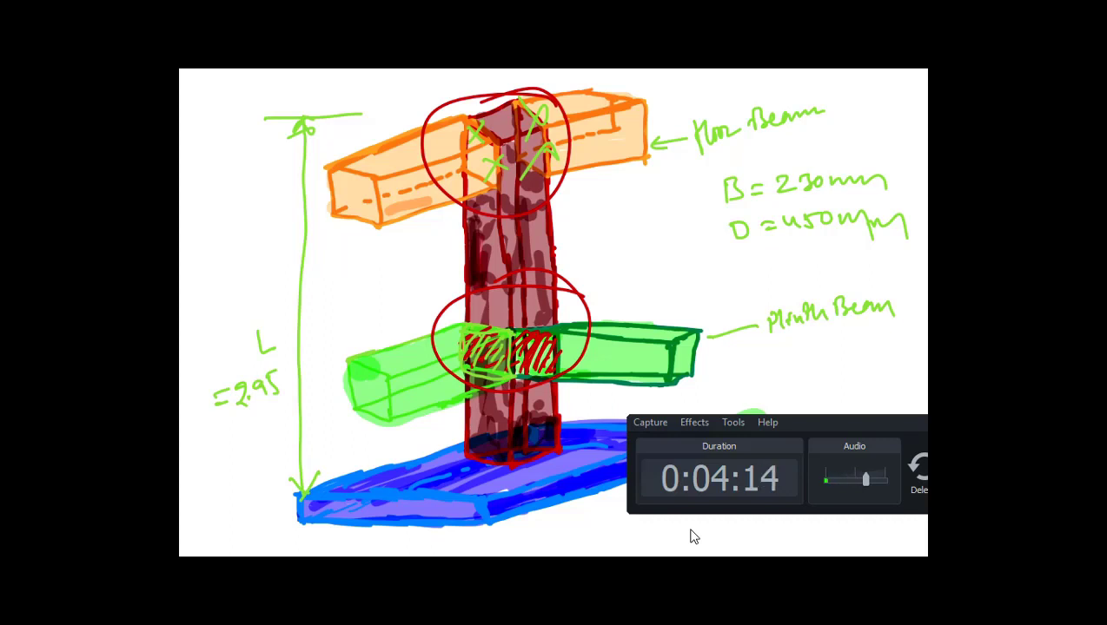
drag(837, 368, 839, 376)
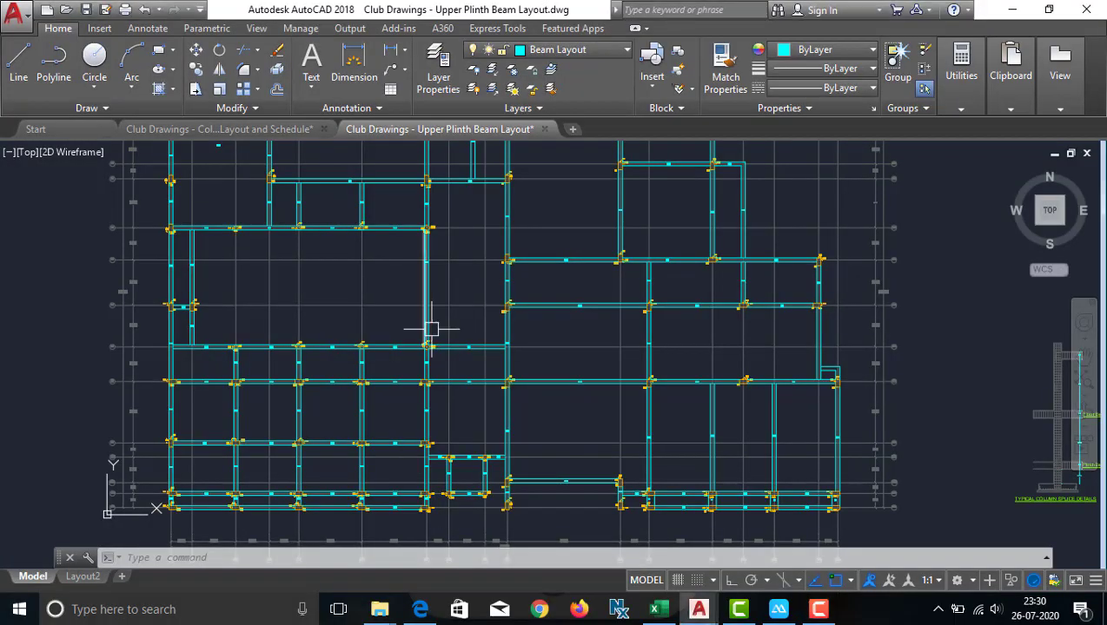
Examine the column layout plan in the AutoCAD upper plinth beam drawing, including its column grid and beams
drag(378, 407, 444, 291)
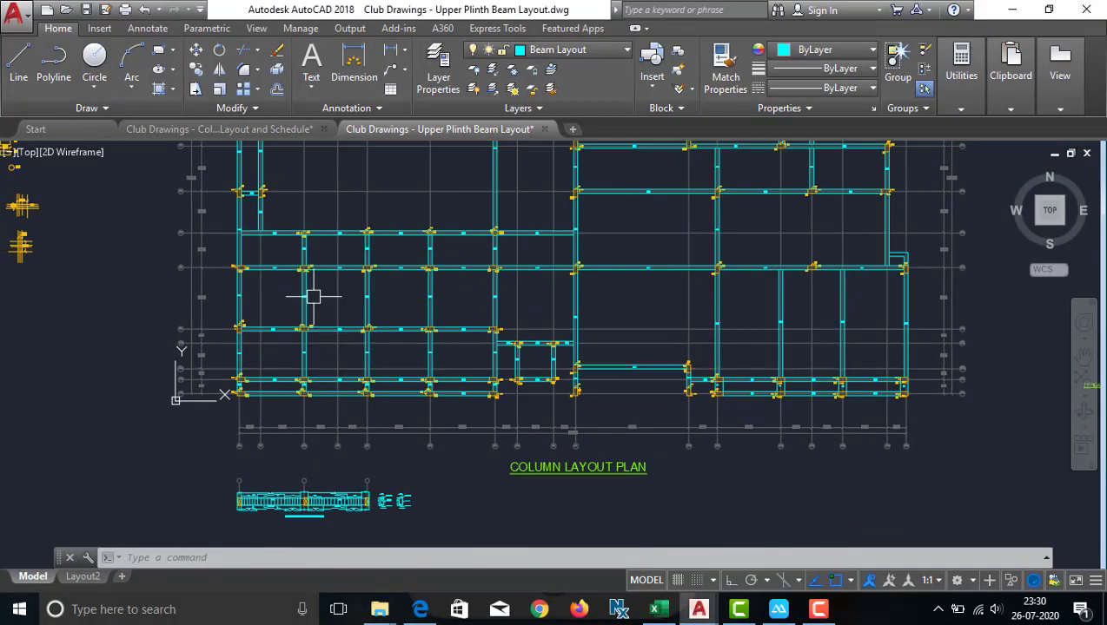
drag(314, 297, 300, 331)
scroll(253, 452, up, 2)
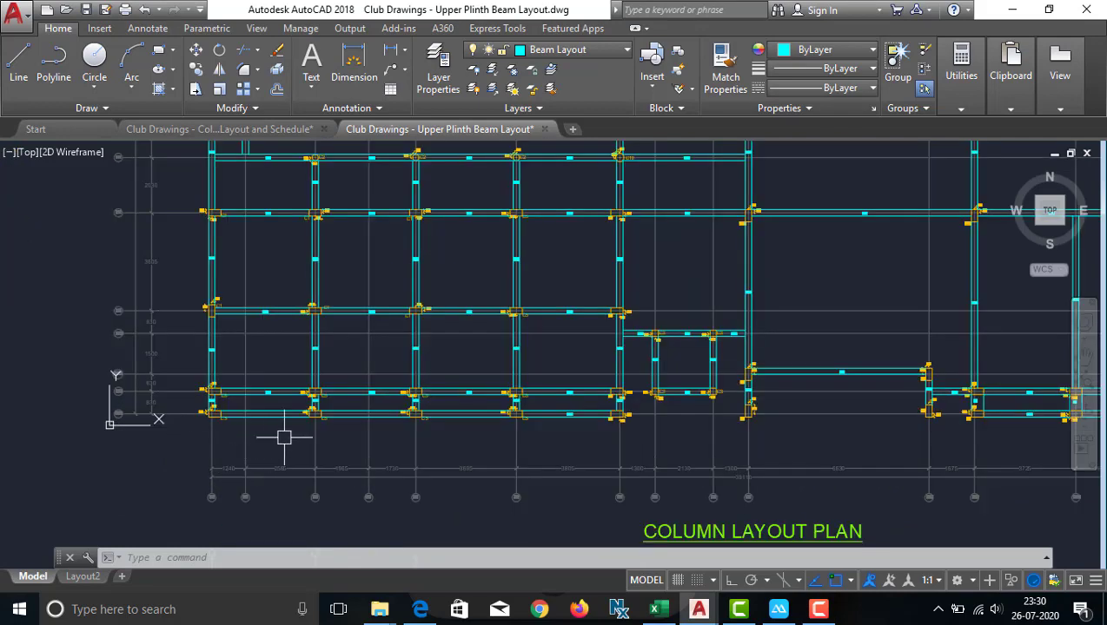
drag(287, 439, 305, 377)
drag(581, 384, 410, 428)
scroll(432, 408, down, 5)
mouse_move(608, 382)
mouse_down()
mouse_move(561, 493)
mouse_move(556, 470)
mouse_up()
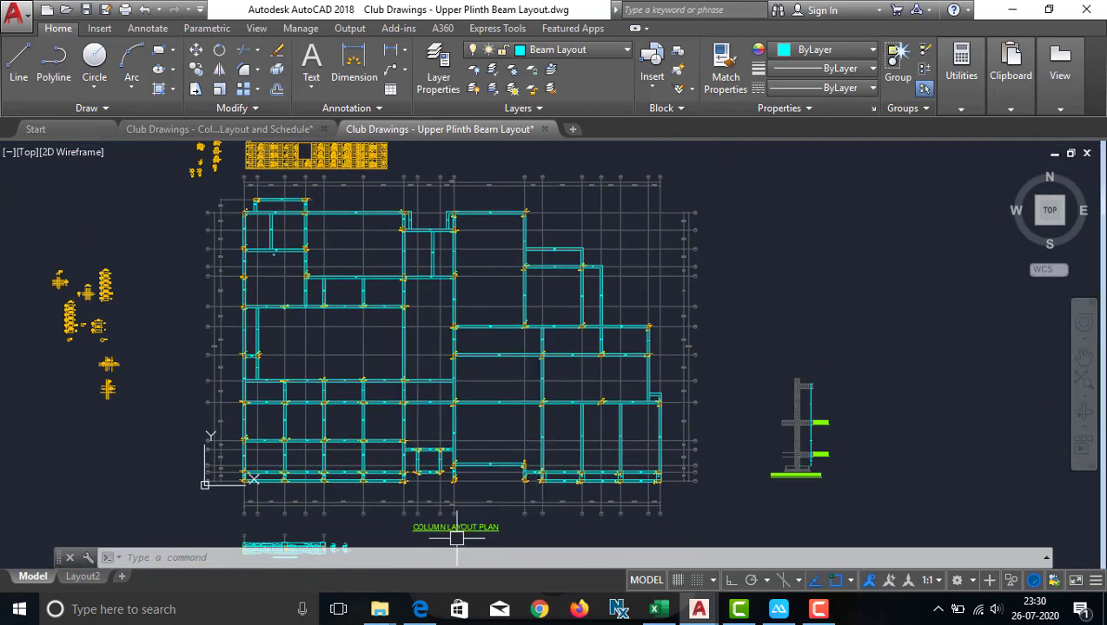
scroll(457, 534, up, 4)
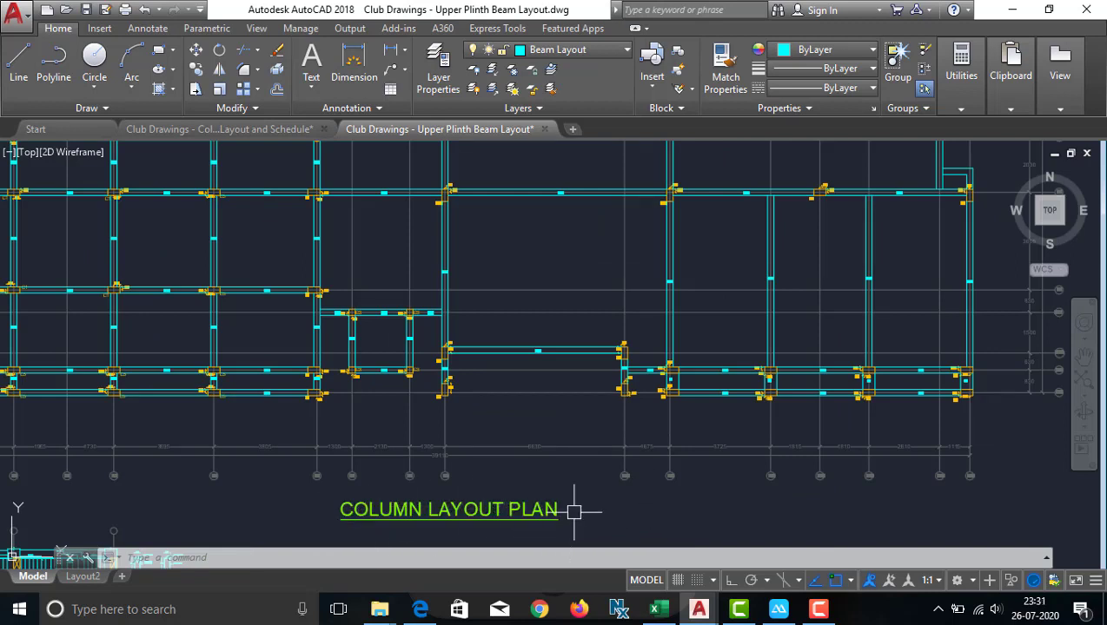
scroll(579, 508, down, 2)
drag(588, 400, 609, 536)
drag(456, 330, 477, 438)
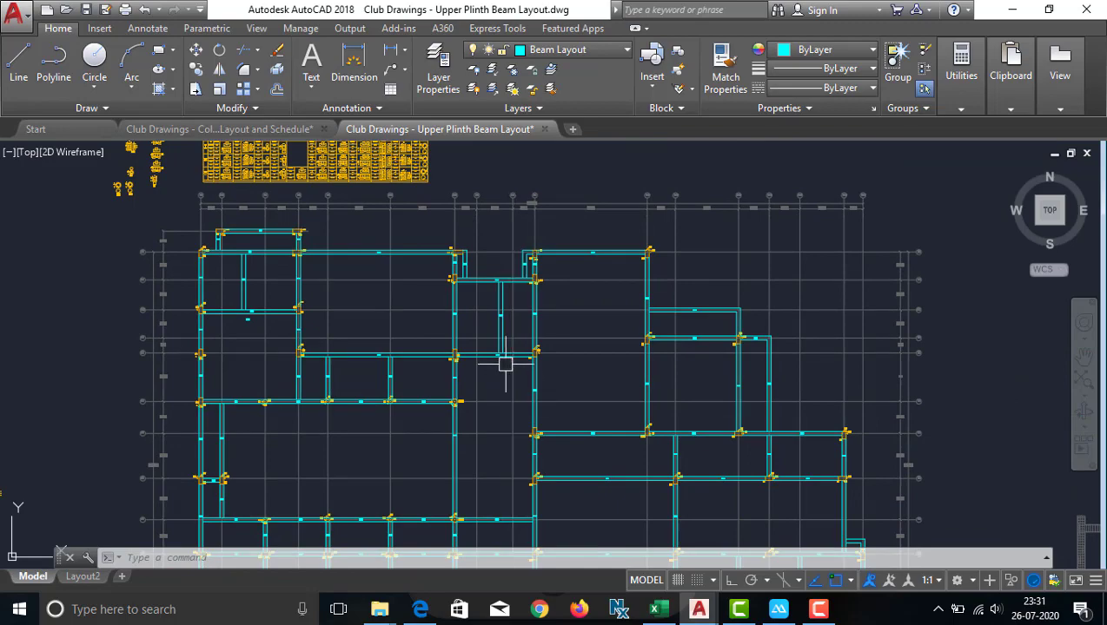
drag(479, 256, 483, 324)
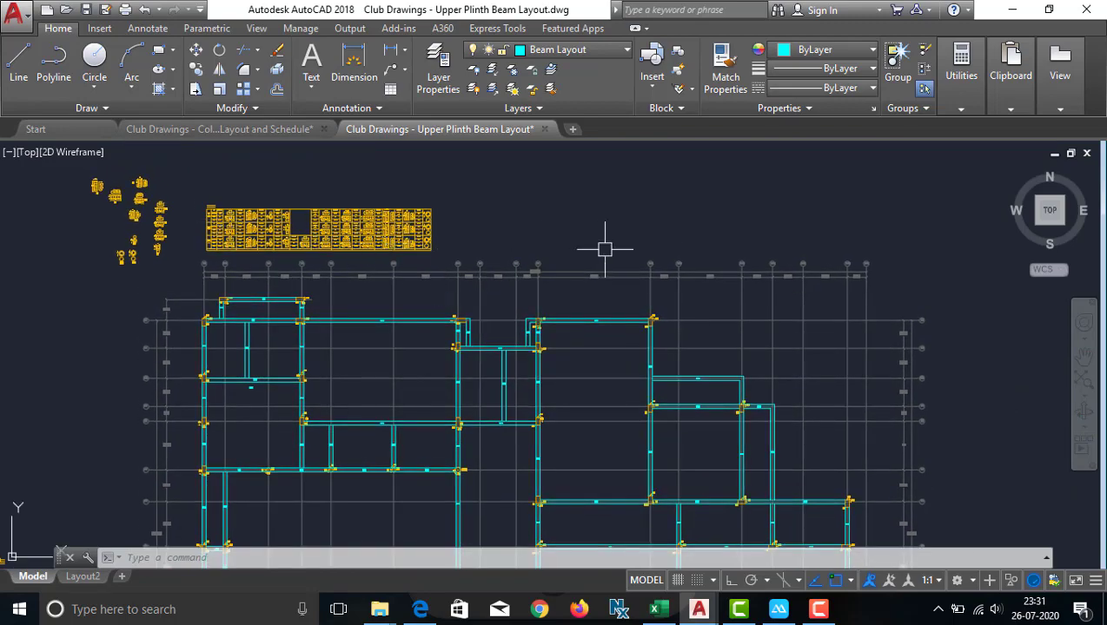
Examine the column schedule above the plan, including the size and reinforcement details of column C3
scroll(221, 213, up, 6)
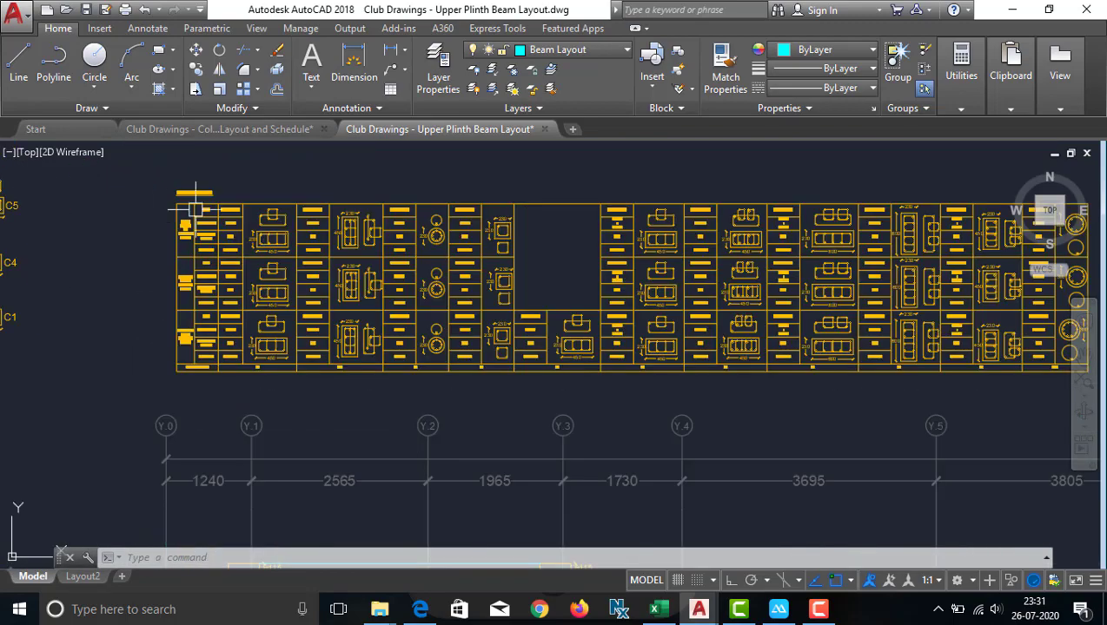
scroll(194, 209, up, 6)
scroll(137, 182, down, 5)
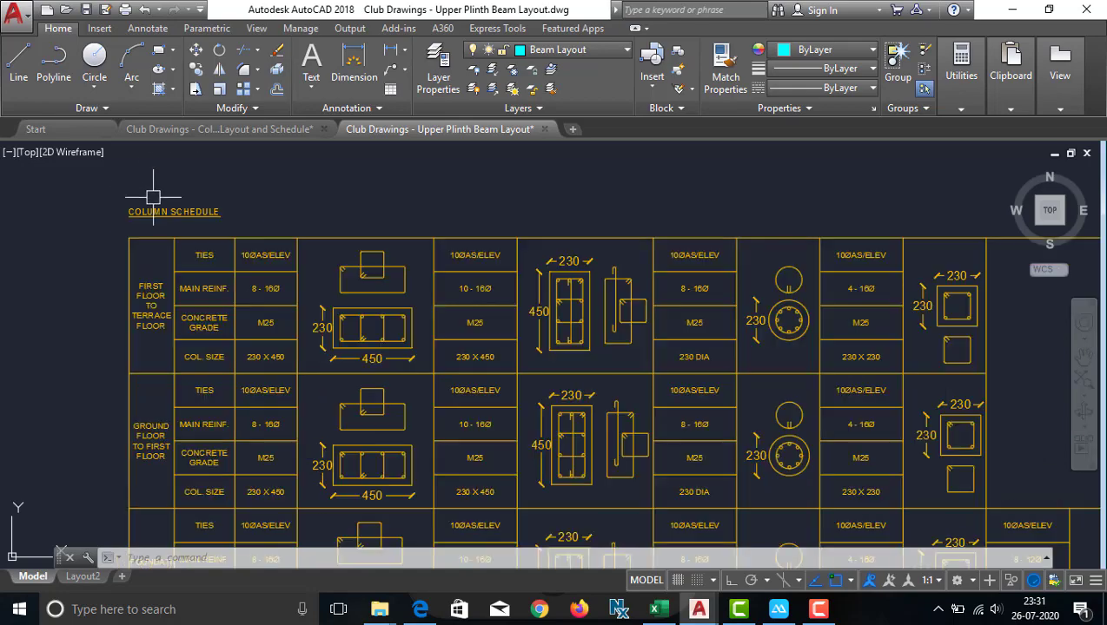
scroll(261, 286, down, 2)
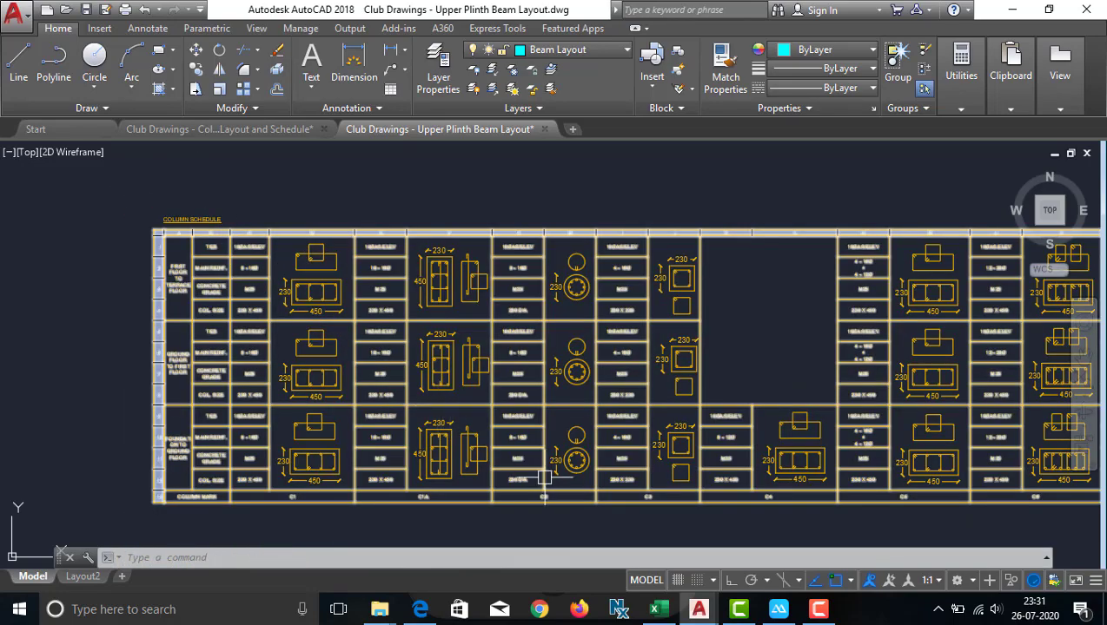
drag(534, 466, 419, 387)
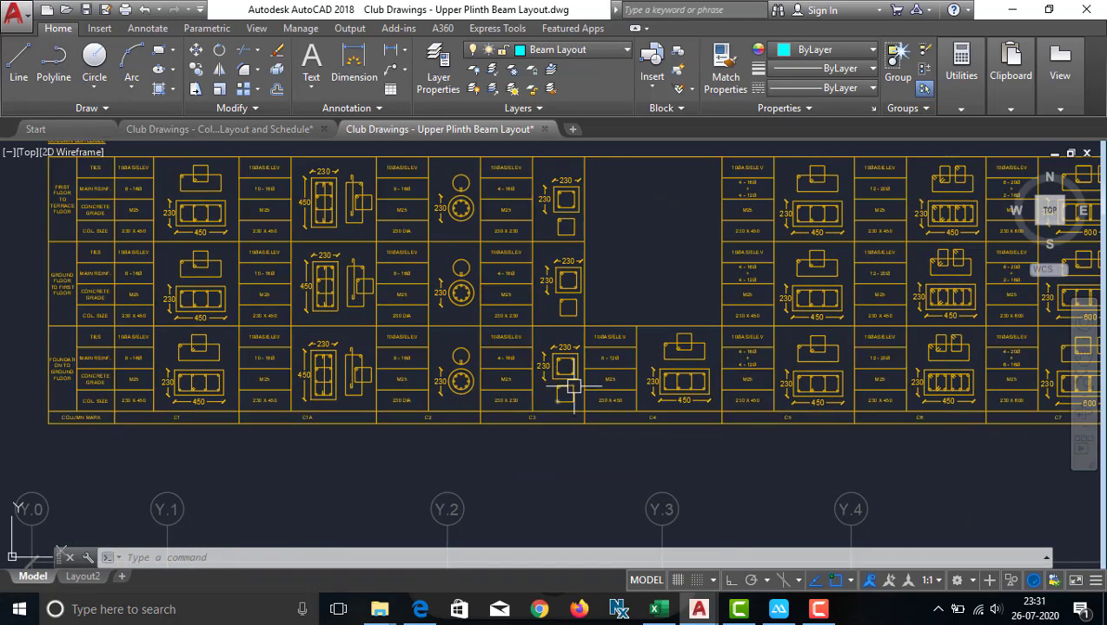
scroll(565, 382, up, 4)
scroll(566, 380, up, 2)
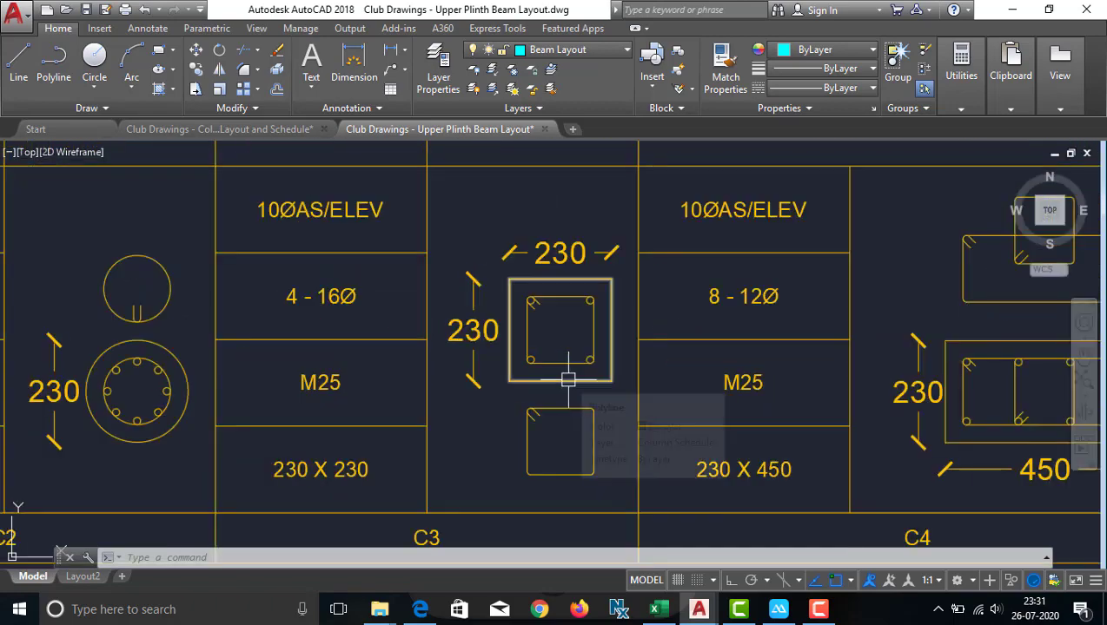
scroll(567, 379, down, 8)
mouse_move(662, 420)
mouse_down()
mouse_move(560, 425)
mouse_move(472, 354)
mouse_up()
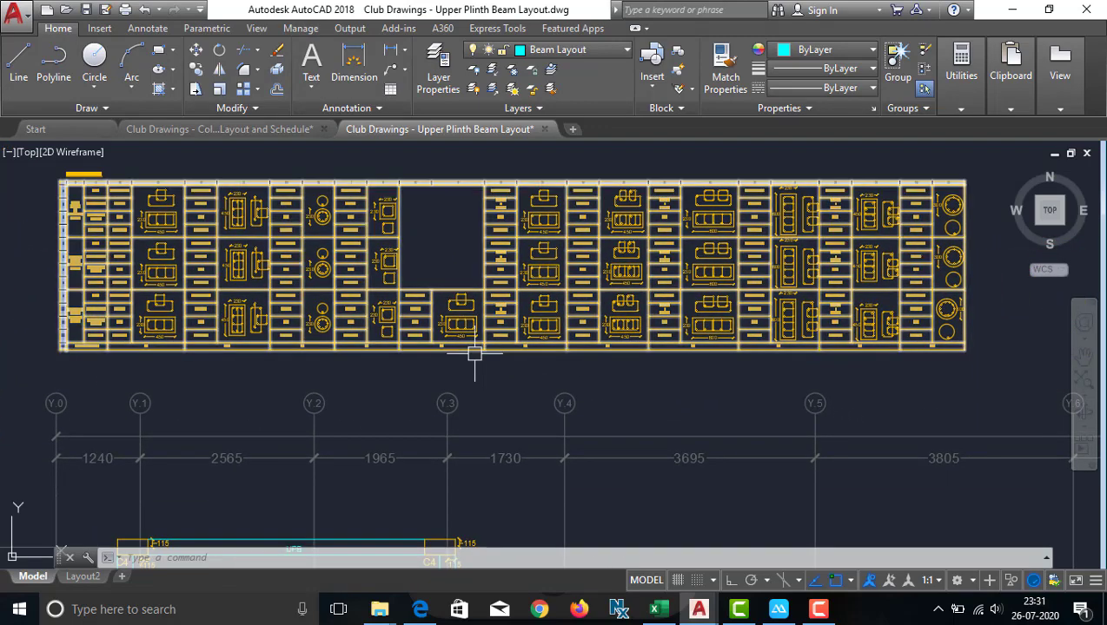
scroll(486, 261, down, 10)
mouse_move(523, 435)
mouse_down()
mouse_move(509, 297)
mouse_move(514, 444)
mouse_up()
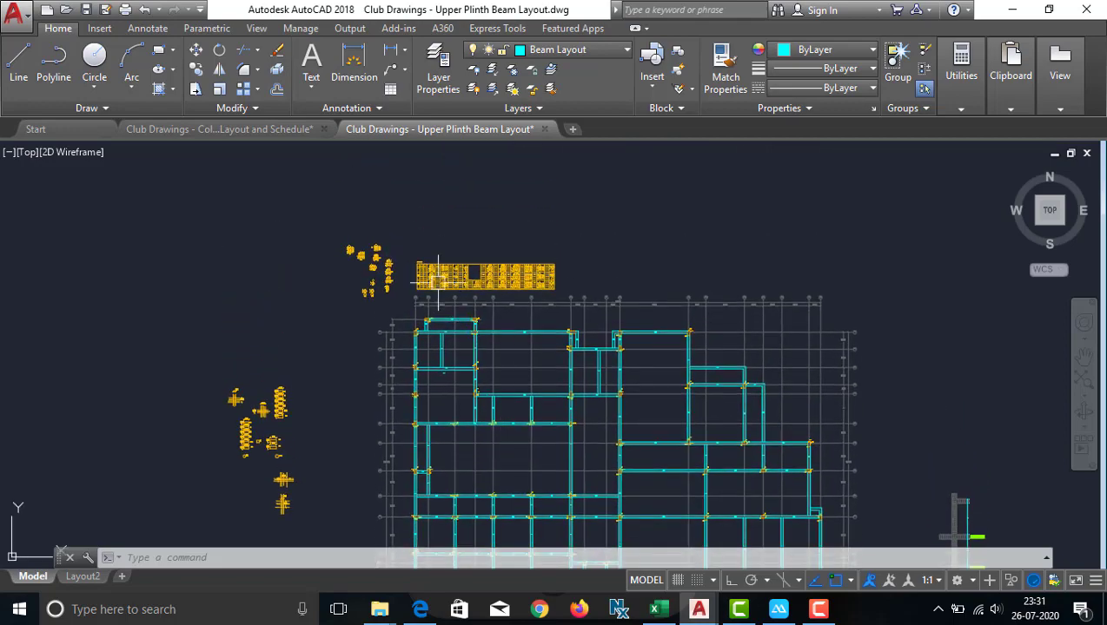
scroll(445, 274, up, 8)
drag(443, 283, 442, 374)
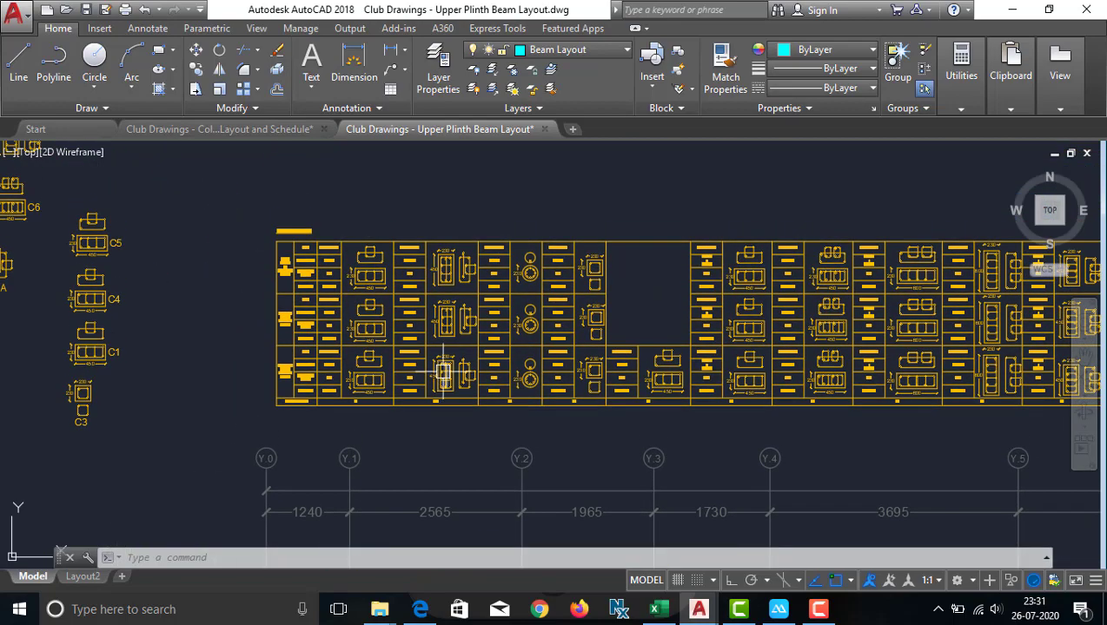
mouse_move(442, 373)
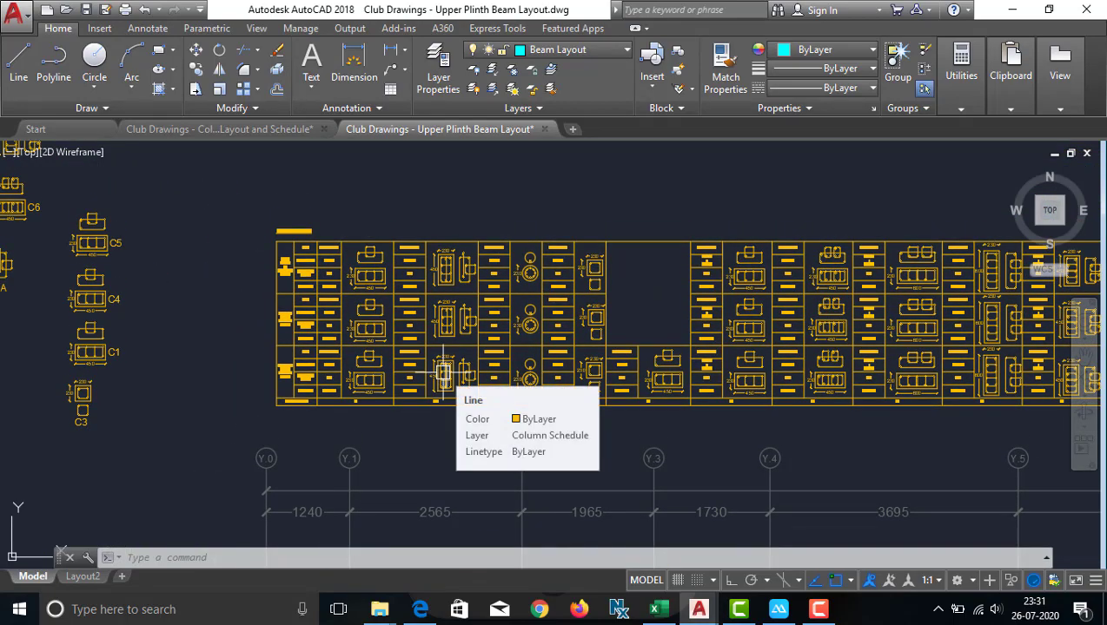
drag(462, 400, 416, 146)
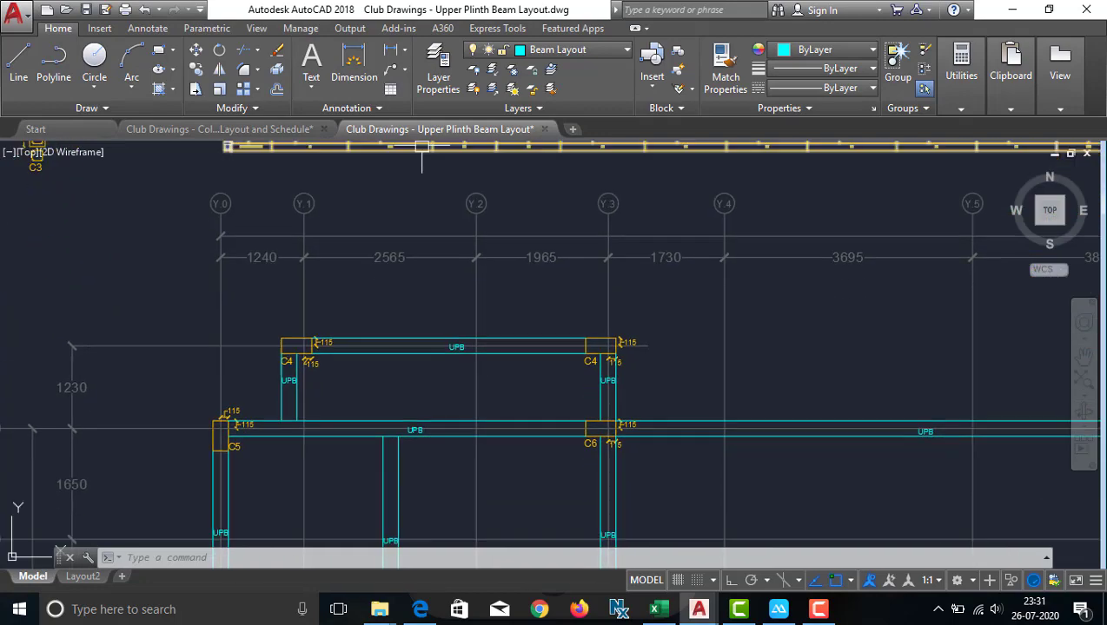
Locate the C5 columns at the plan's lower-left corner, along grid lines X.11 and X.12
scroll(366, 210, down, 5)
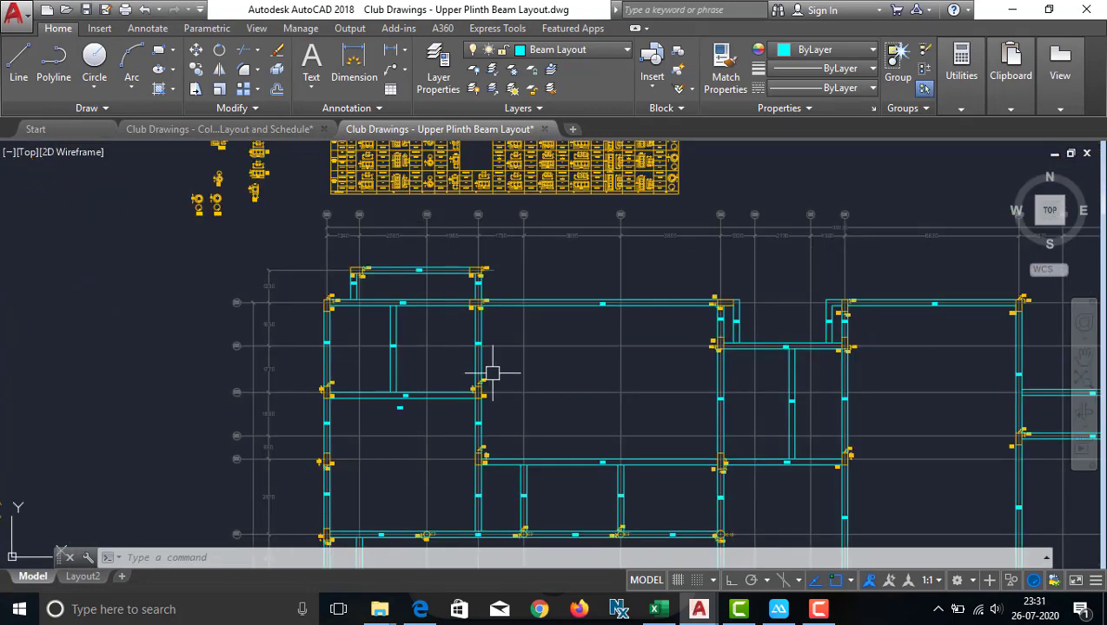
scroll(492, 371, up, 4)
drag(492, 371, 487, 199)
drag(425, 460, 471, 349)
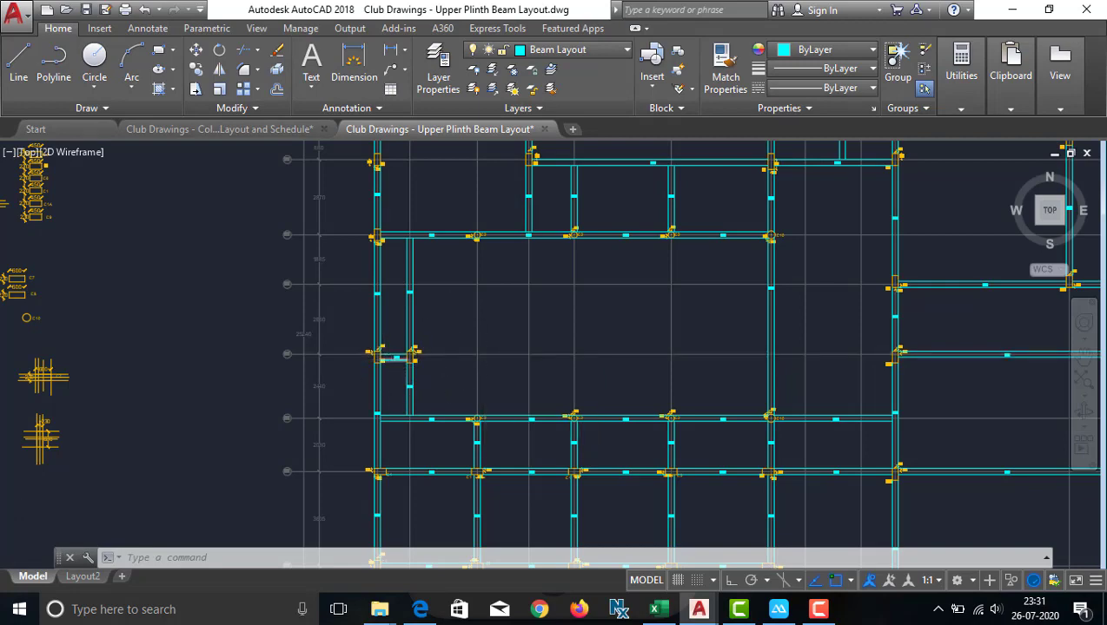
scroll(484, 258, up, 2)
scroll(573, 331, down, 4)
scroll(455, 394, up, 4)
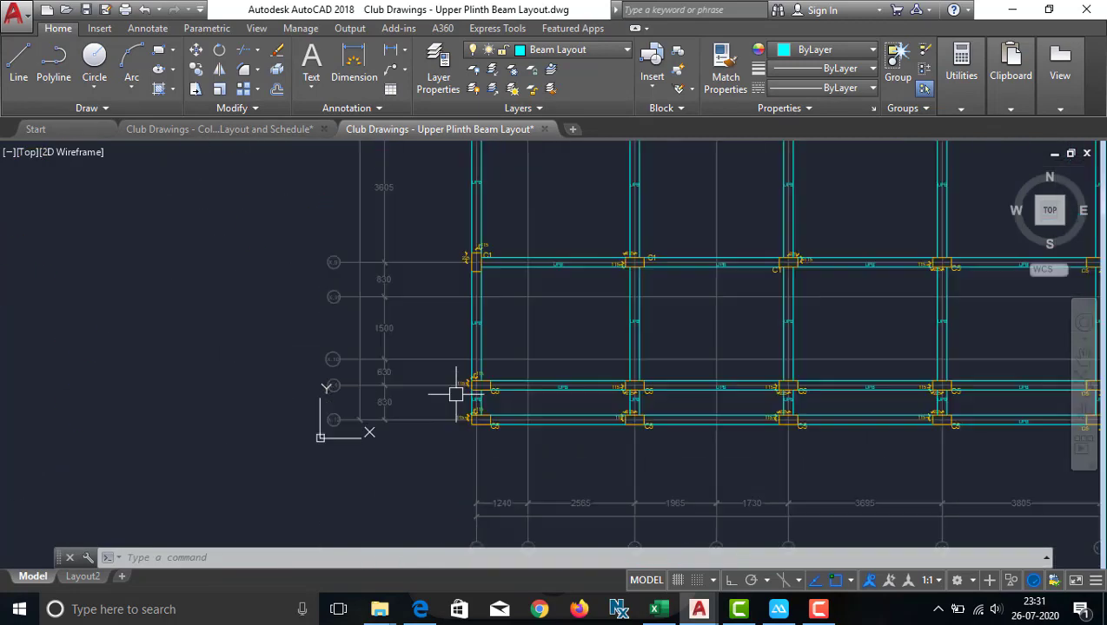
scroll(475, 378, up, 1)
scroll(455, 400, up, 4)
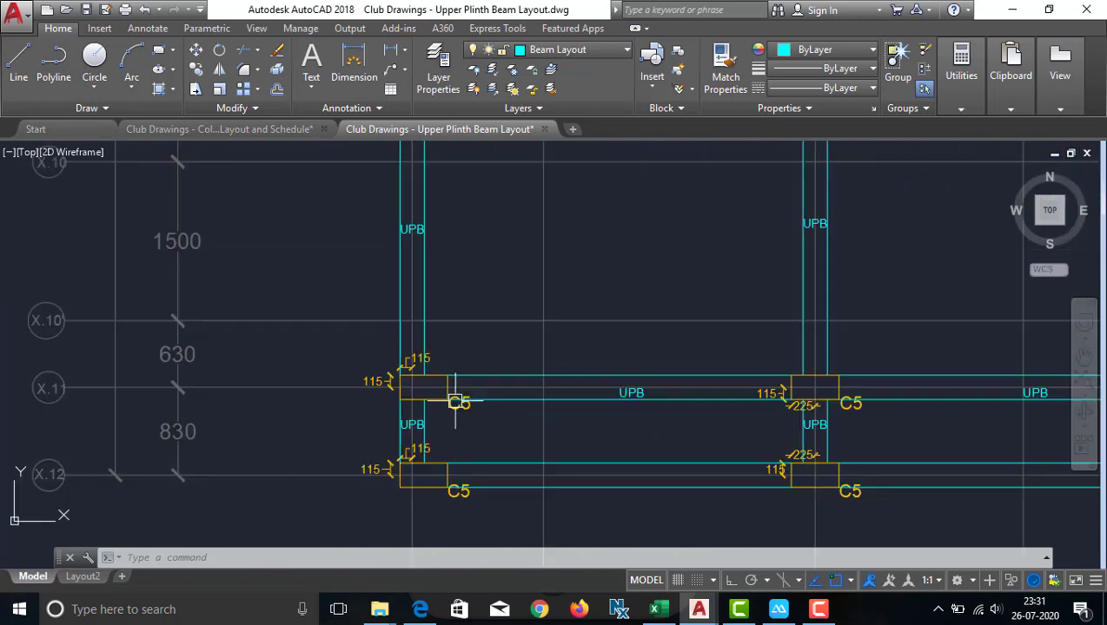
scroll(455, 401, up, 2)
mouse_move(497, 448)
mouse_down()
mouse_move(322, 315)
mouse_move(274, 302)
mouse_move(520, 439)
mouse_up()
click(526, 439)
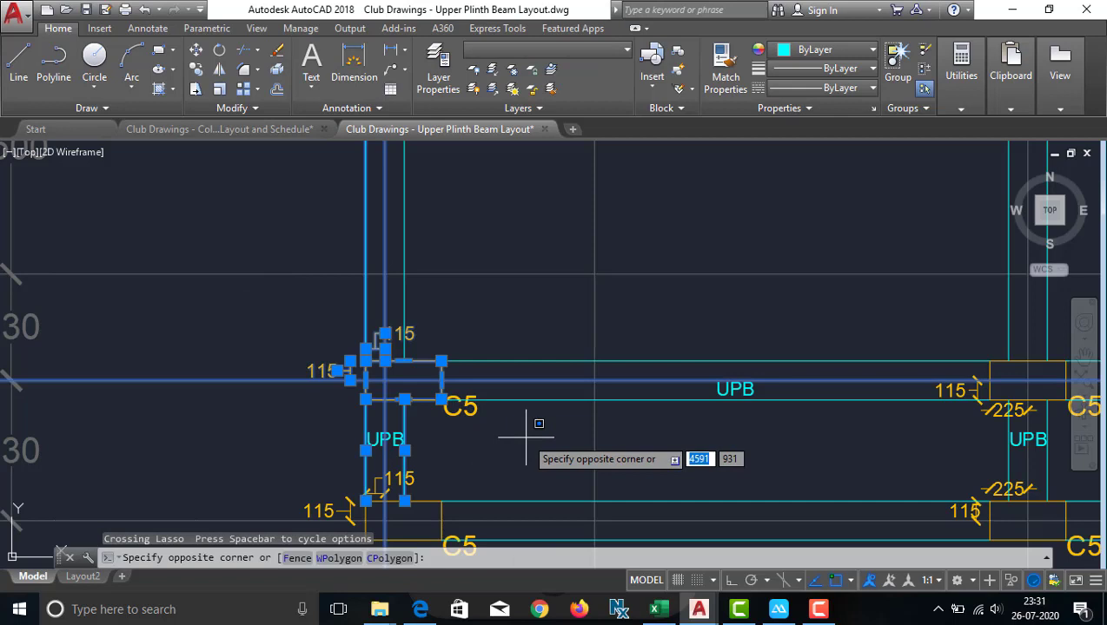
key(Escape)
key(Escape)
mouse_move(524, 433)
mouse_down()
mouse_move(505, 363)
mouse_move(487, 447)
mouse_up()
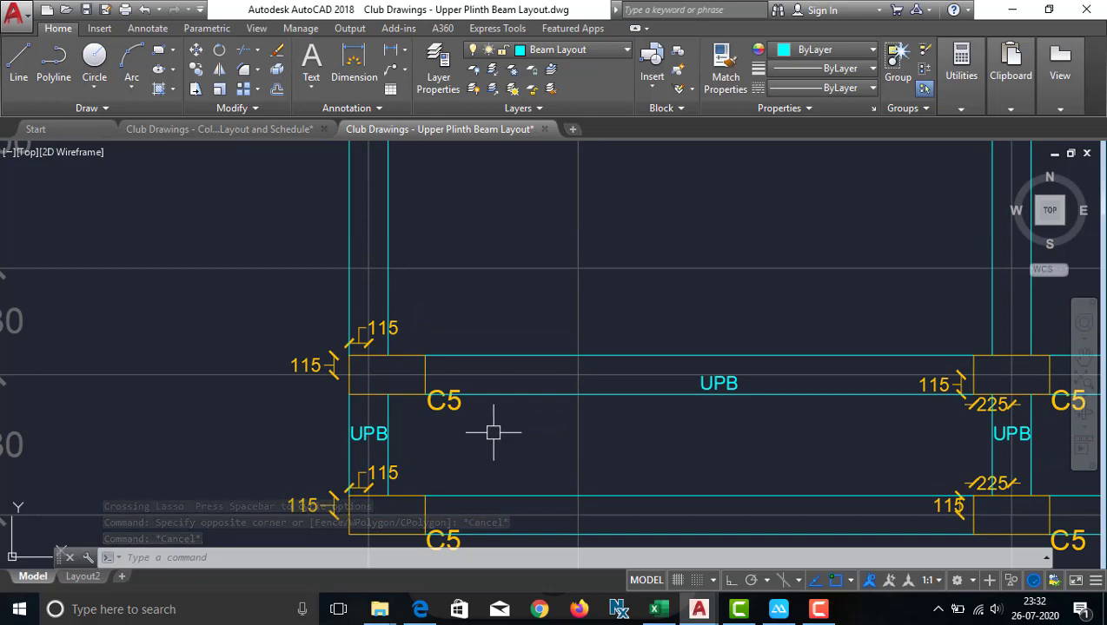
Switch to the Excel workbook and review the measurement sheet's headings from Sr.No. to Remark
click(657, 614)
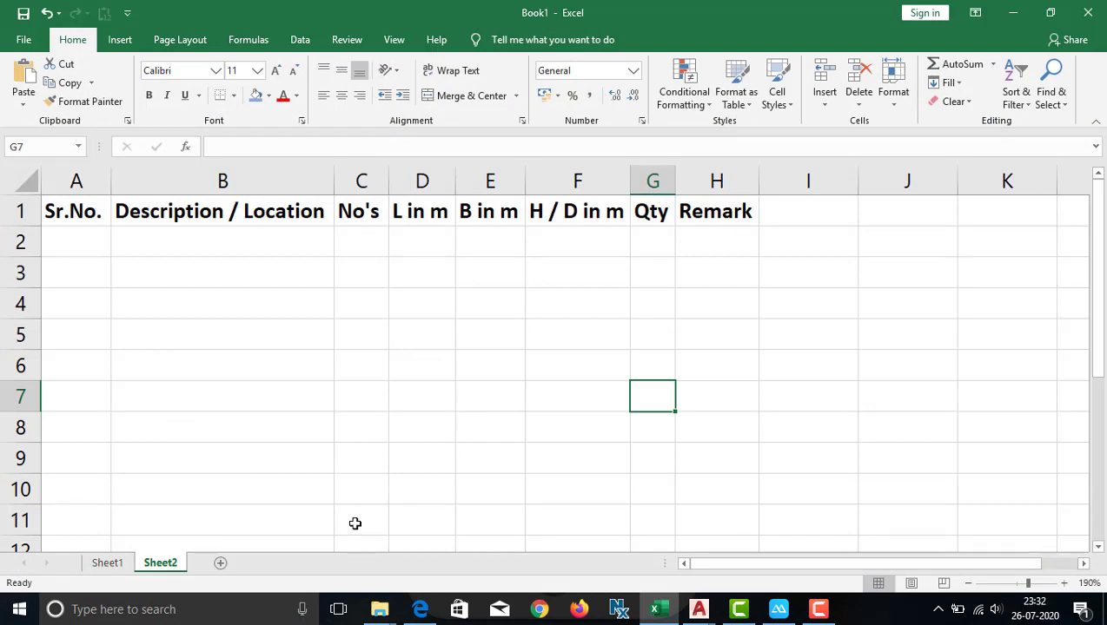
drag(99, 264, 384, 349)
click(525, 350)
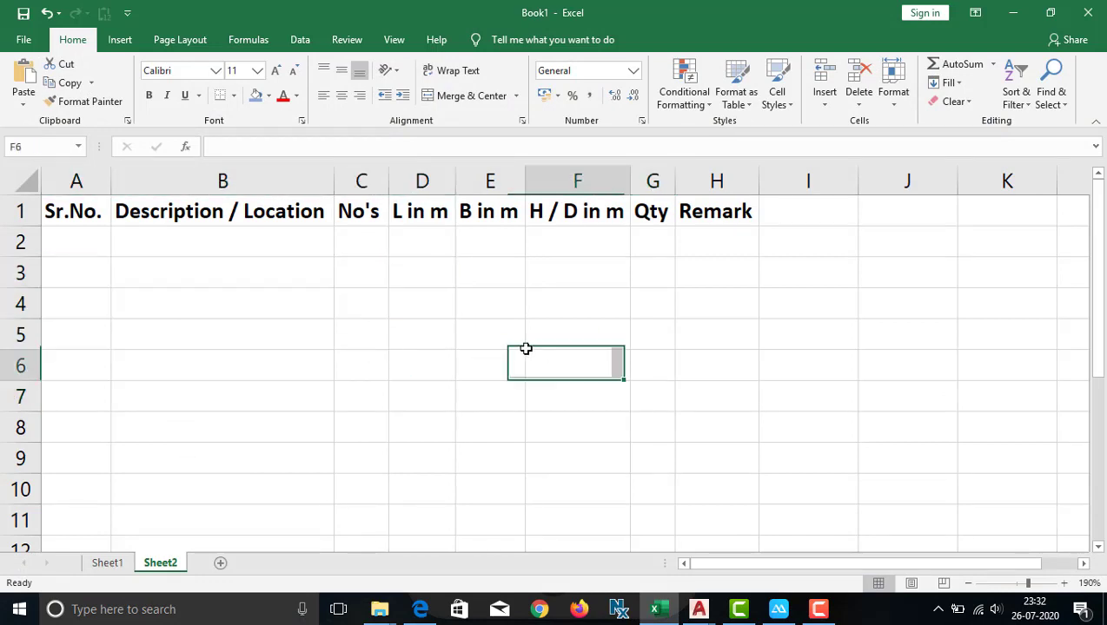
drag(91, 208, 741, 210)
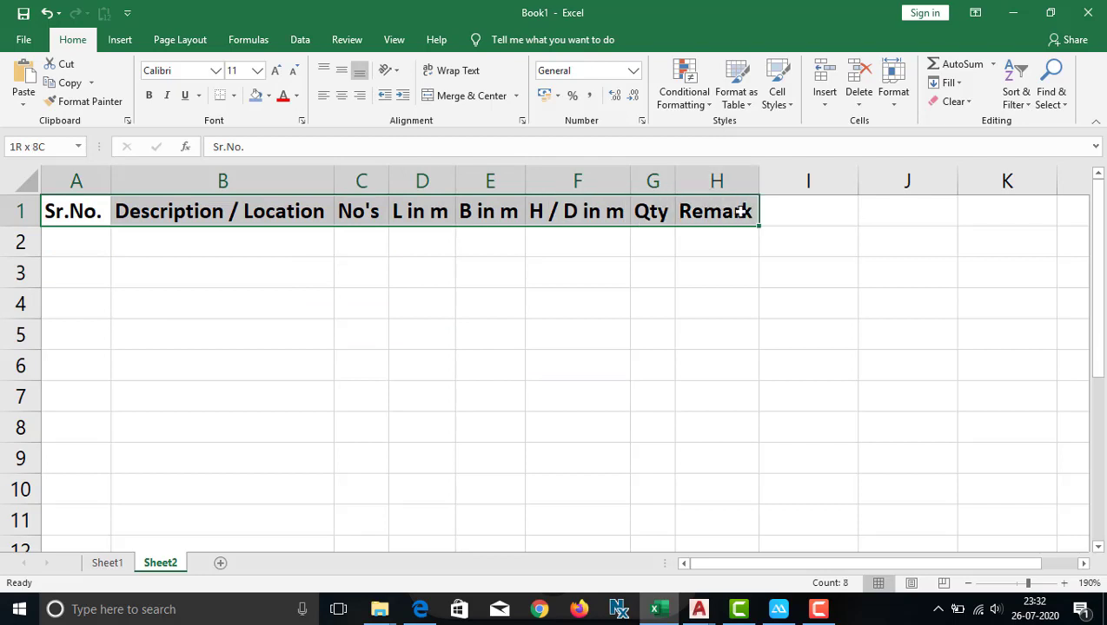
click(601, 297)
Enter "Column Shuttering" as the first description in cell B2 of the measurement sheet
click(185, 228)
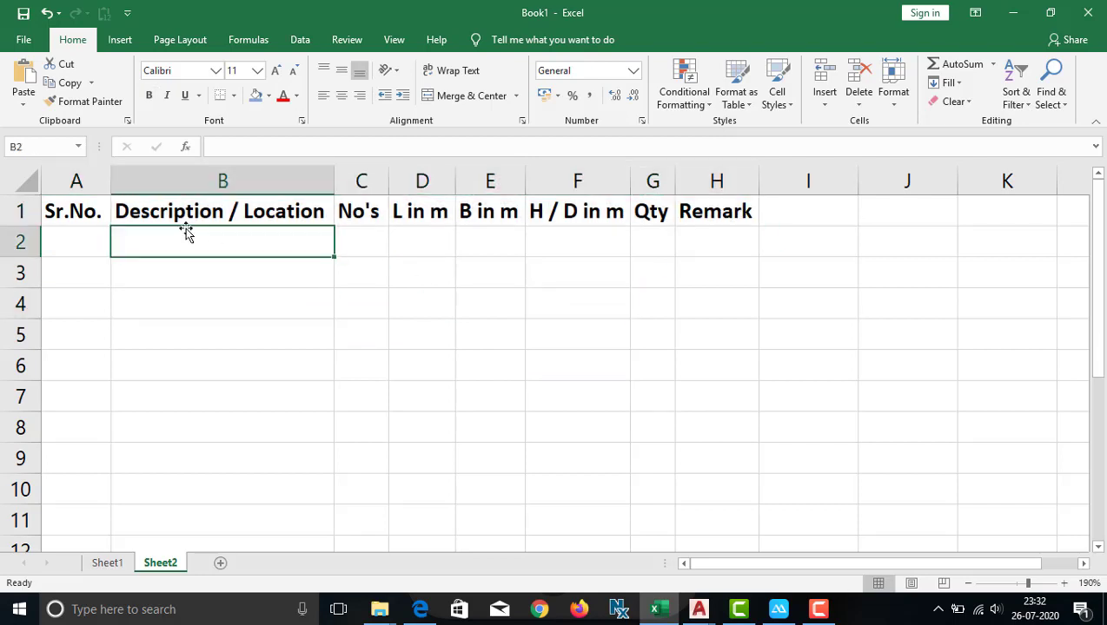
text(Colum)
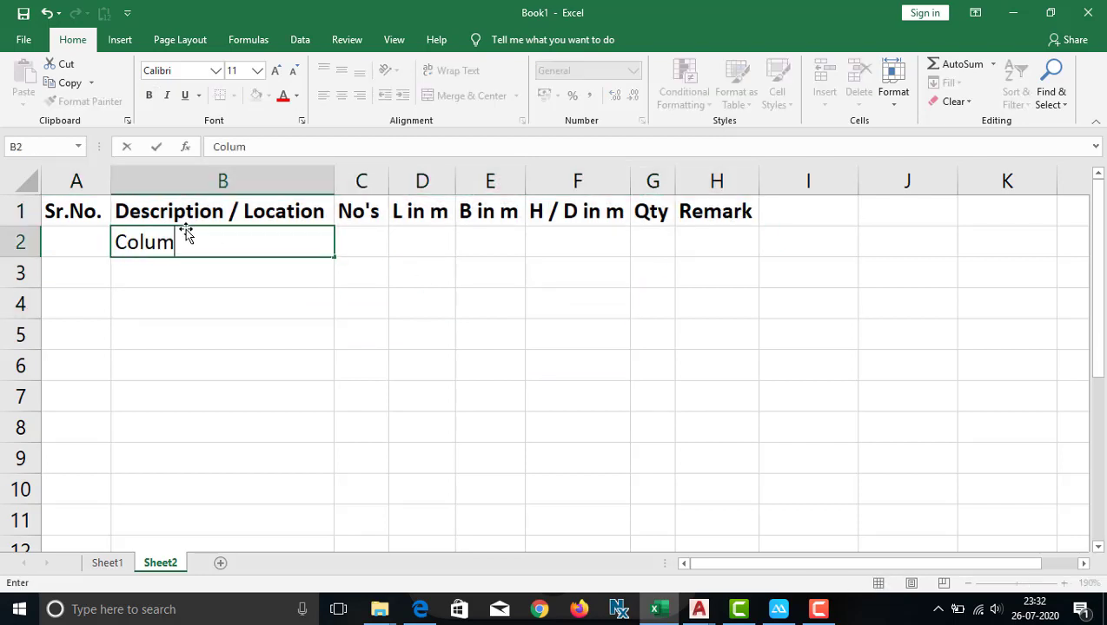
text(n Shuttering)
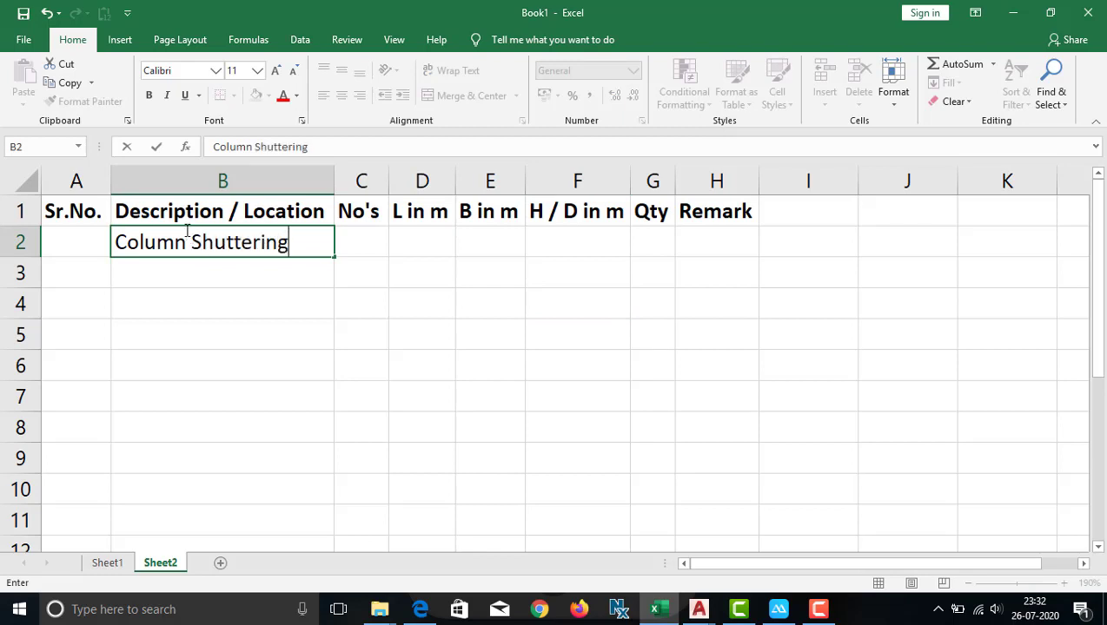
key(Return)
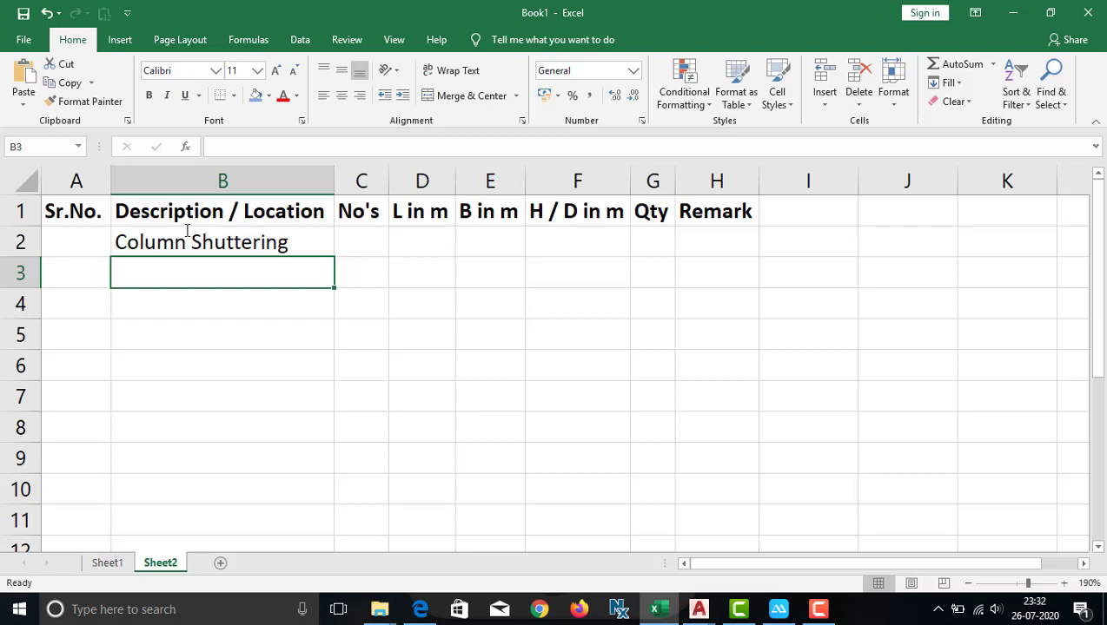
Enter "upto plinth beam" in cell B3, below the Column Shuttering description
text(Be)
key(BackSpace)
key(BackSpace)
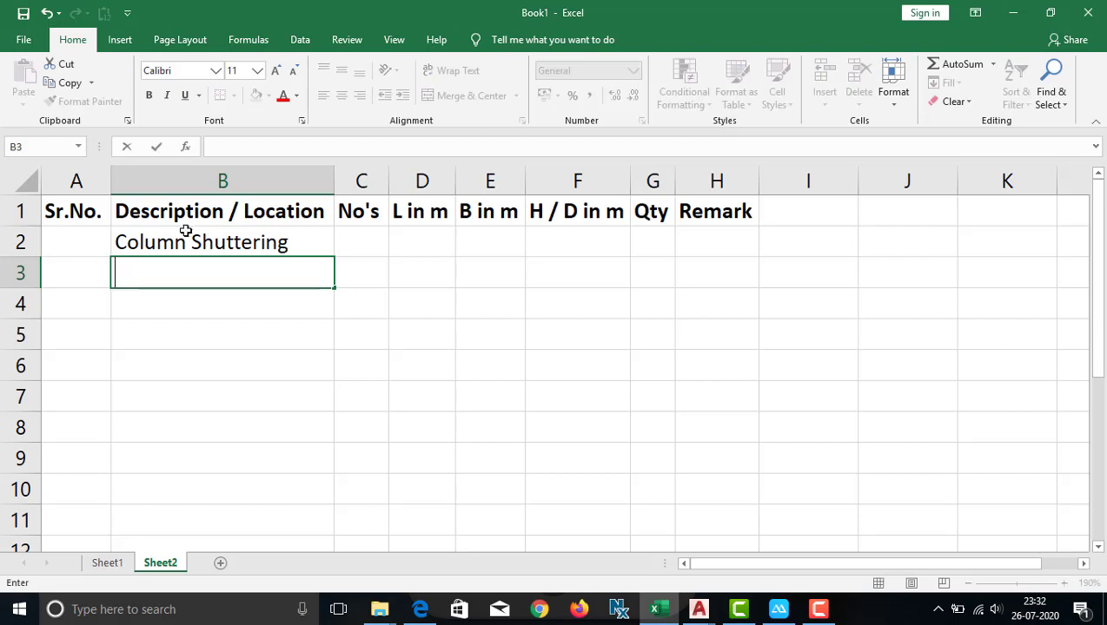
text(uo)
text(to)
key(BackSpace)
key(BackSpace)
key(BackSpace)
text(pt)
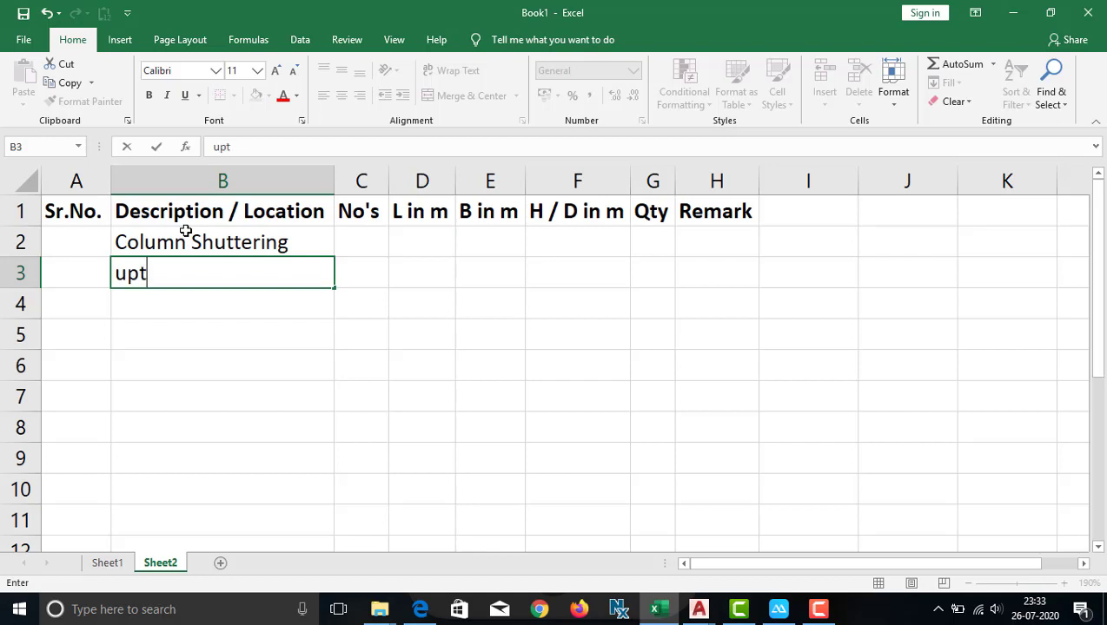
text(o plinth bea)
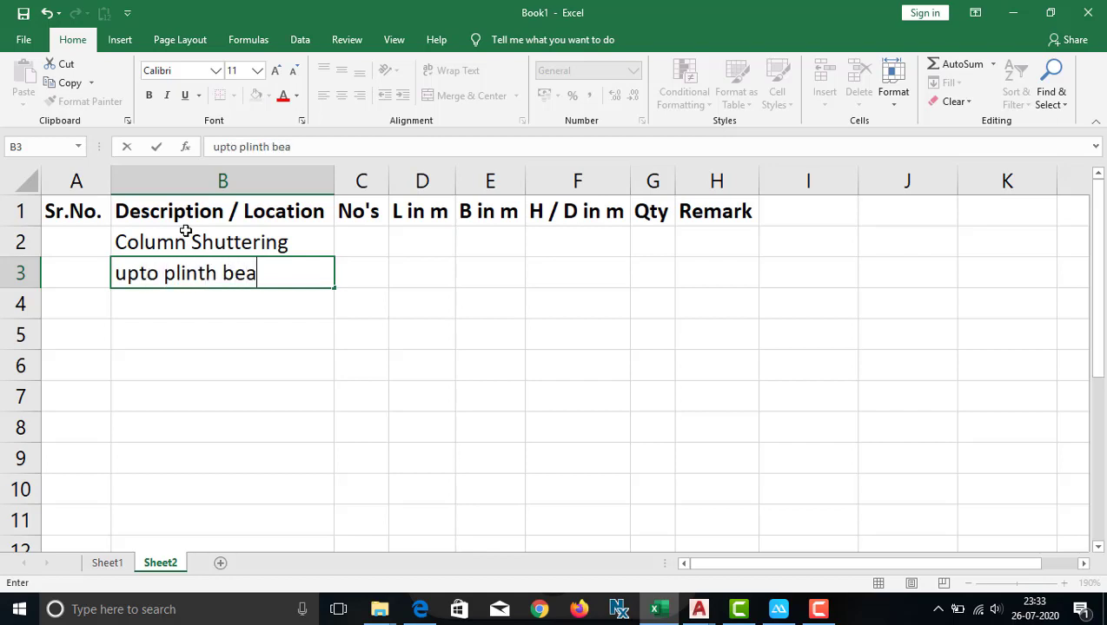
text(m)
key(Return)
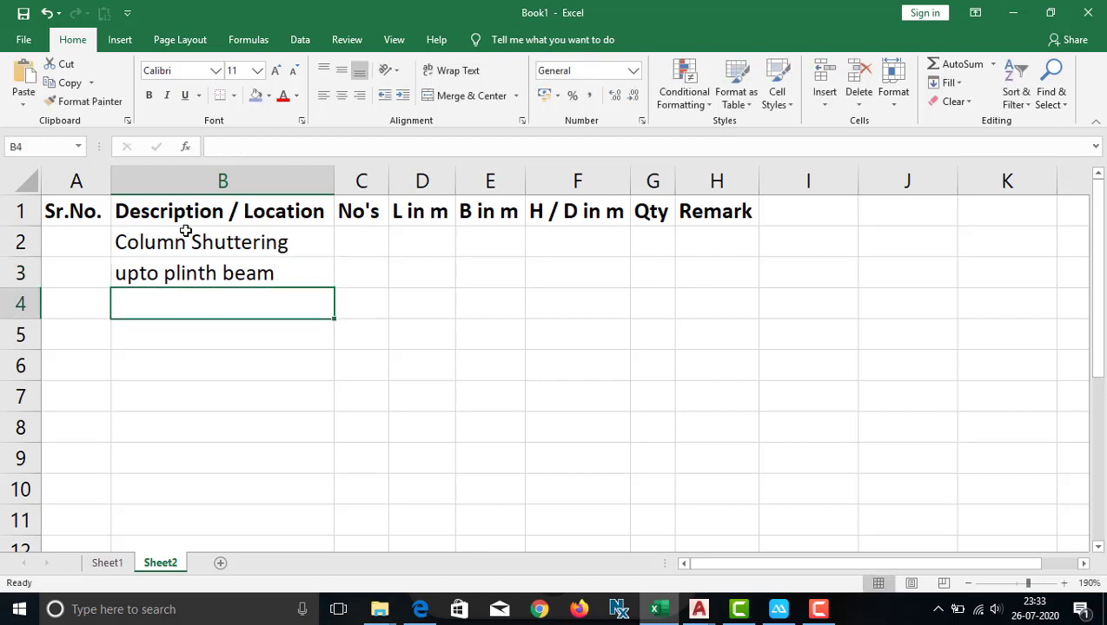
Enter C5 in cell B4 as the column being measured
text(C)
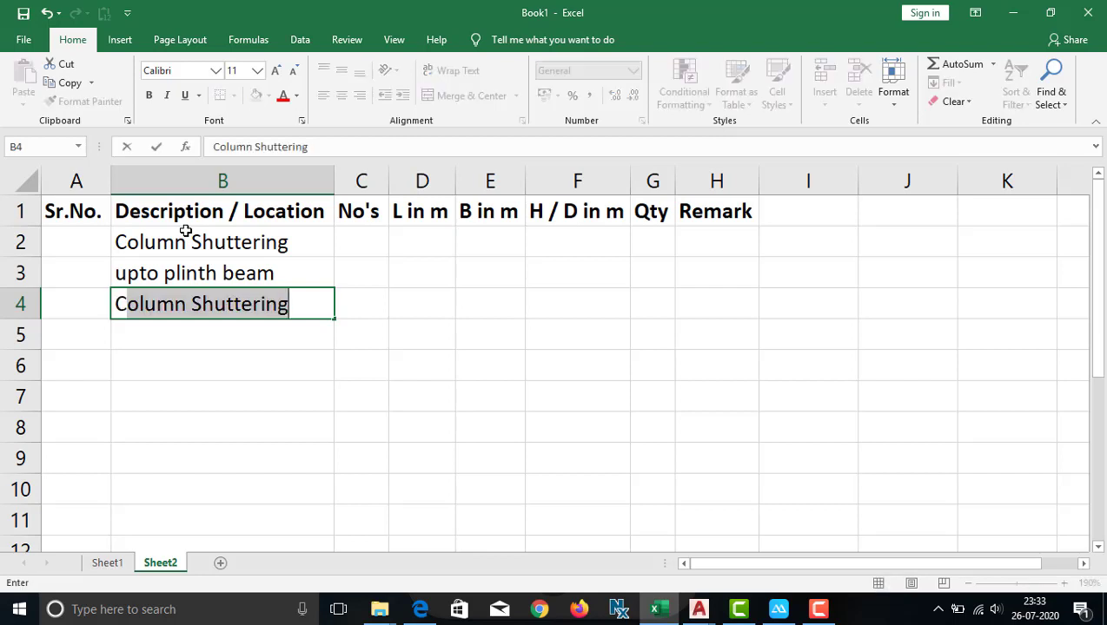
text(5)
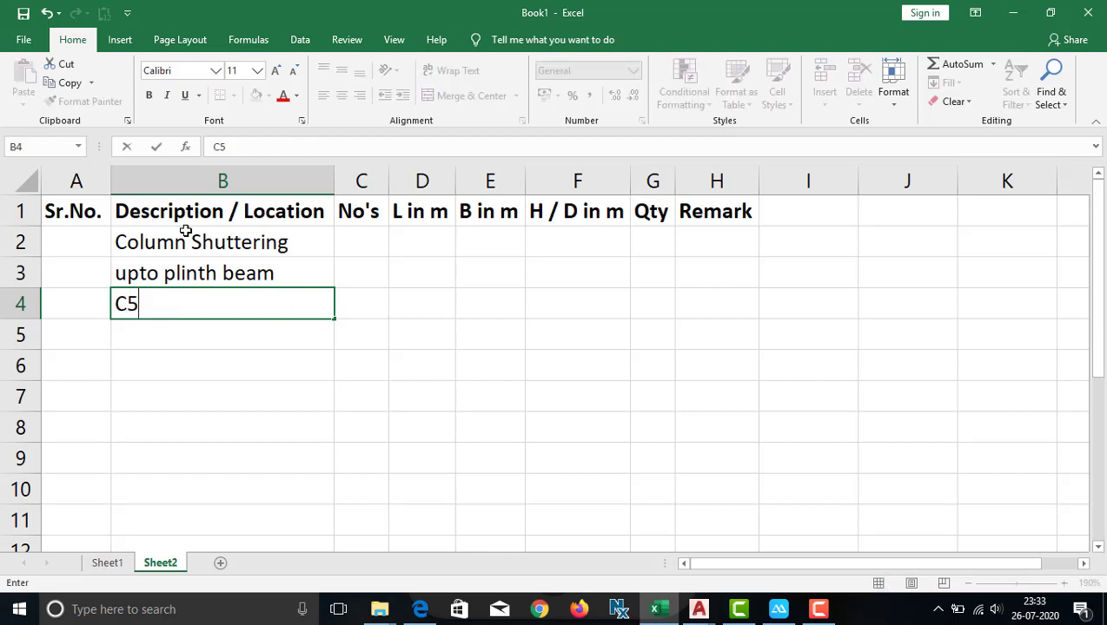
key(Return)
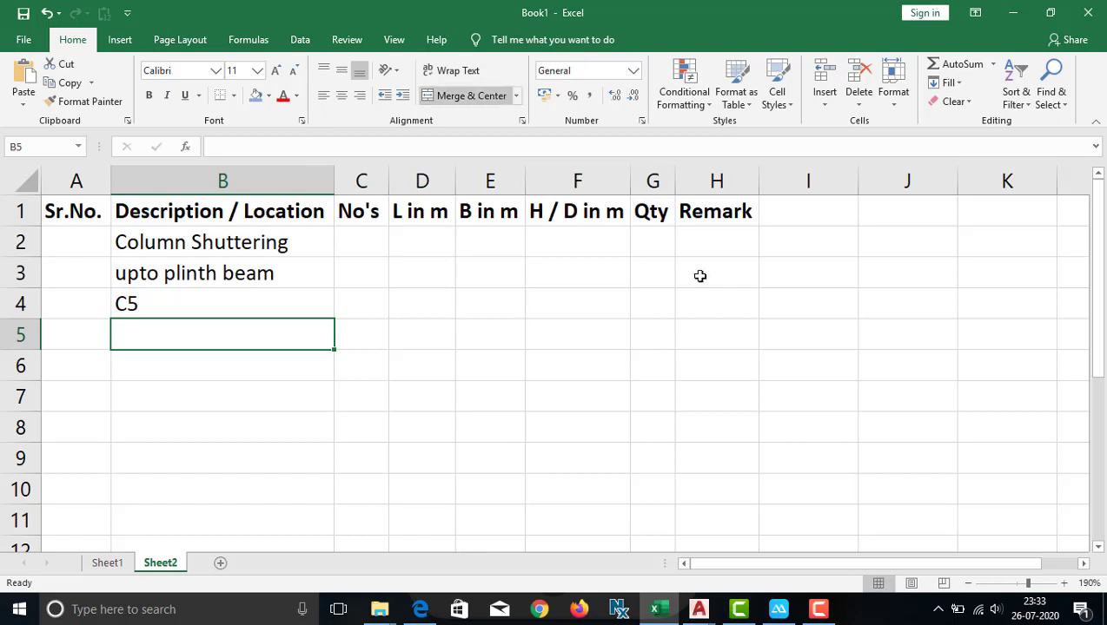
Switch to the AutoCAD column layout drawing and examine the C5 columns along grid lines X.11 and X.12
click(709, 612)
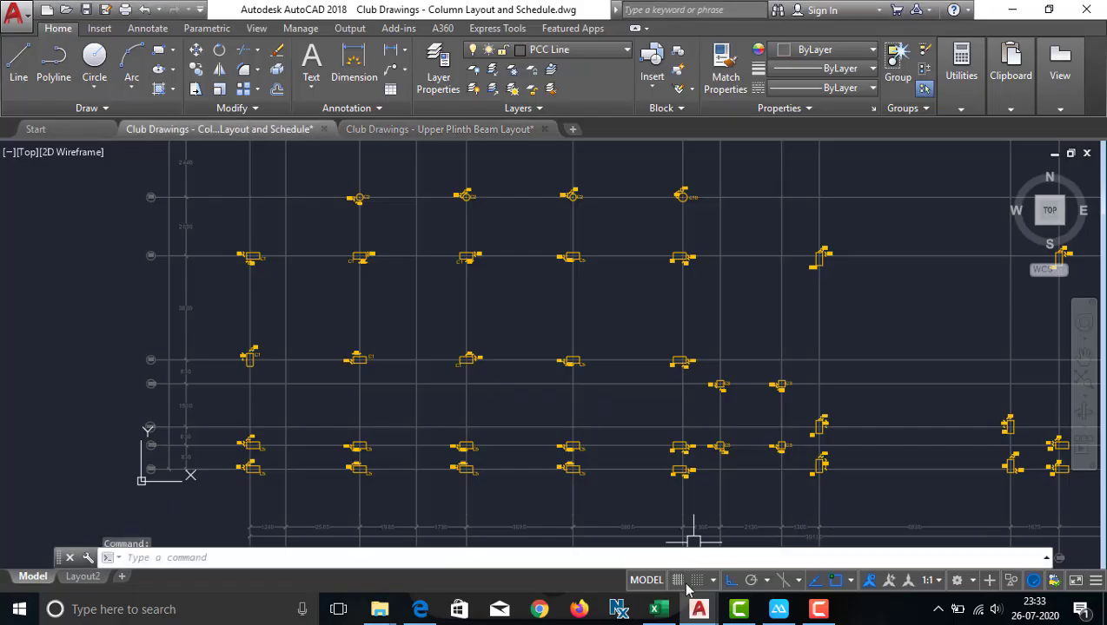
scroll(218, 444, up, 3)
scroll(218, 444, up, 5)
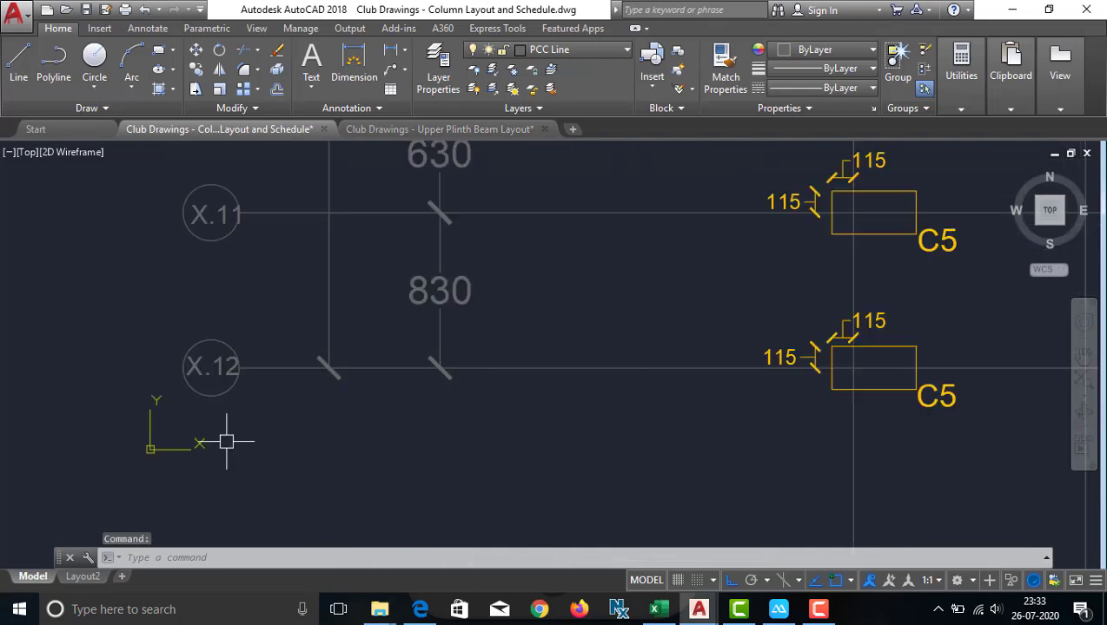
scroll(199, 373, down, 2)
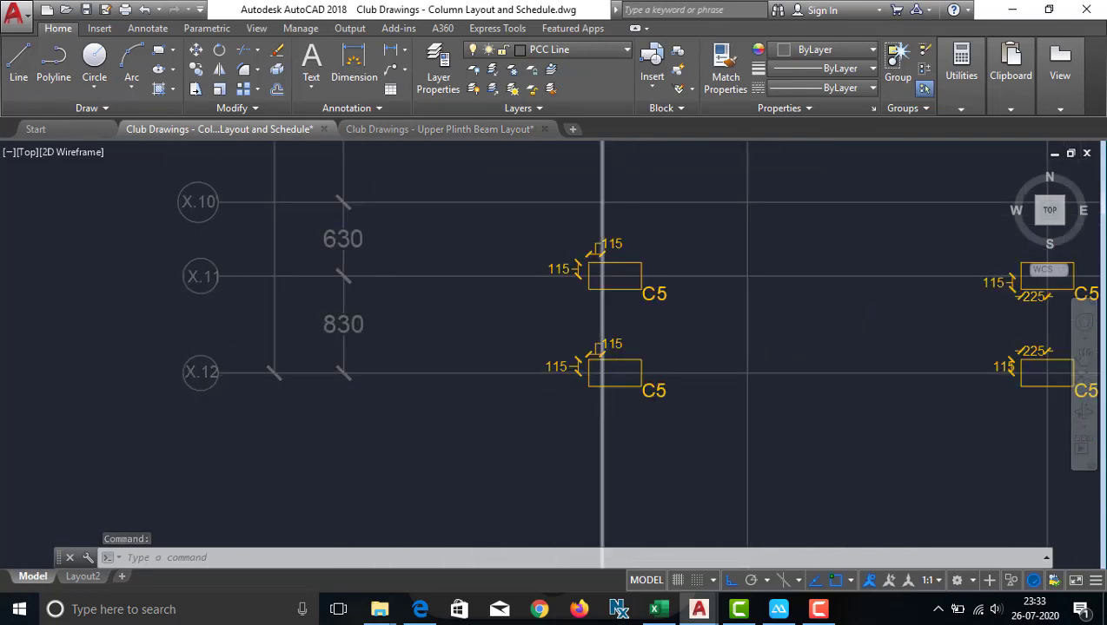
scroll(616, 371, down, 5)
scroll(635, 375, up, 5)
scroll(417, 320, down, 10)
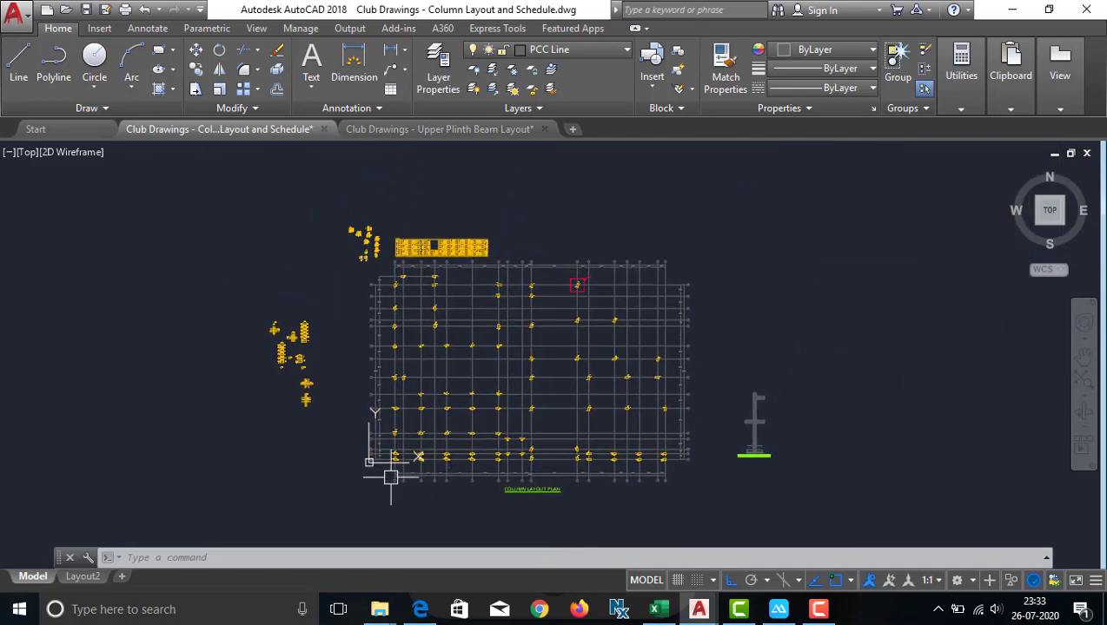
scroll(382, 469, up, 10)
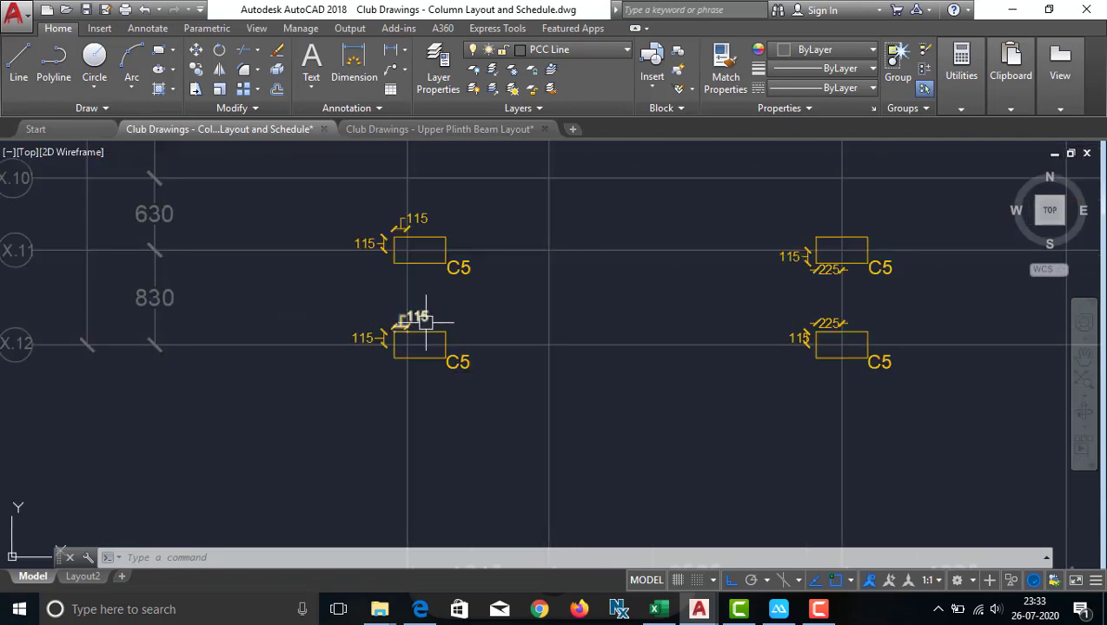
scroll(413, 315, down, 8)
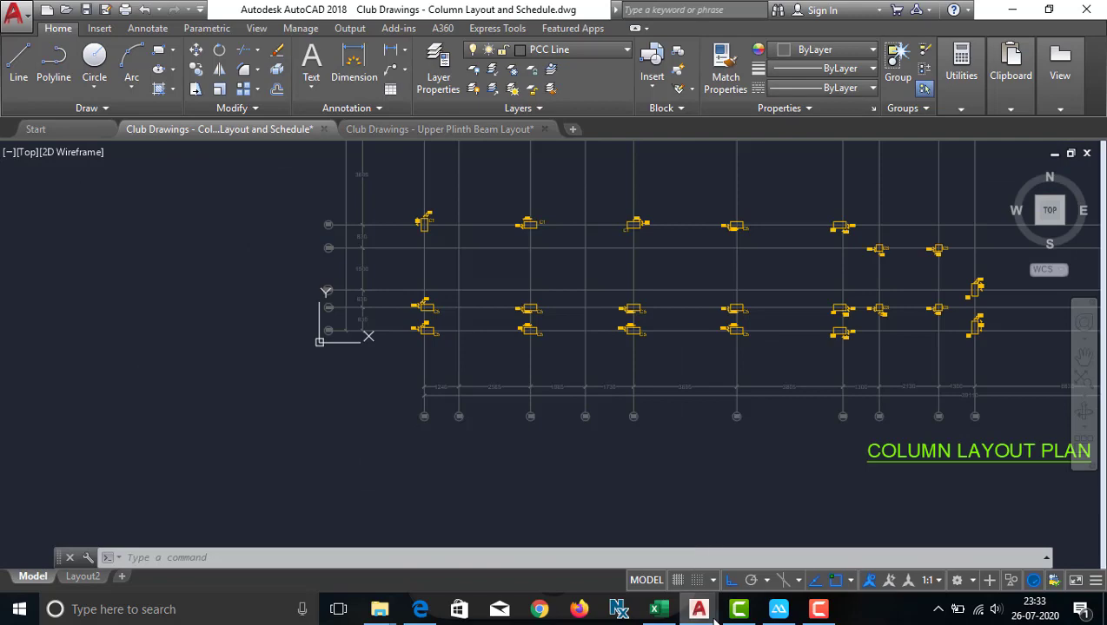
Switch to the upper plinth beam layout drawing and identify the grid lines crossing at the lower-left corner C5 column
mouse_move(699, 609)
click(721, 558)
drag(522, 420, 723, 213)
scroll(720, 216, down, 4)
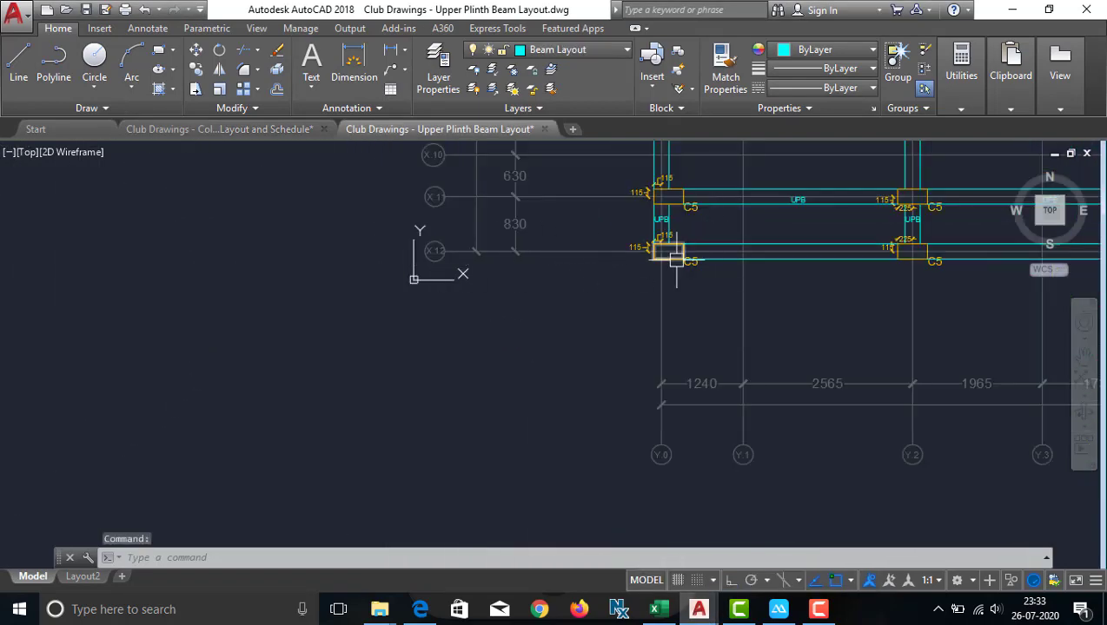
scroll(667, 252, up, 2)
scroll(642, 296, up, 1)
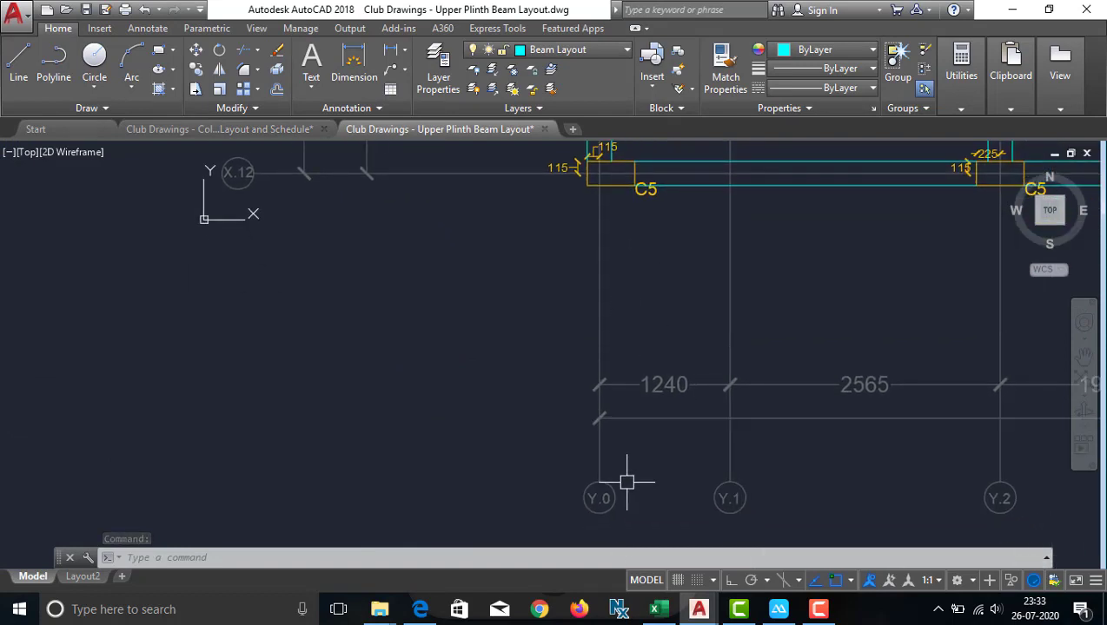
drag(450, 270, 430, 323)
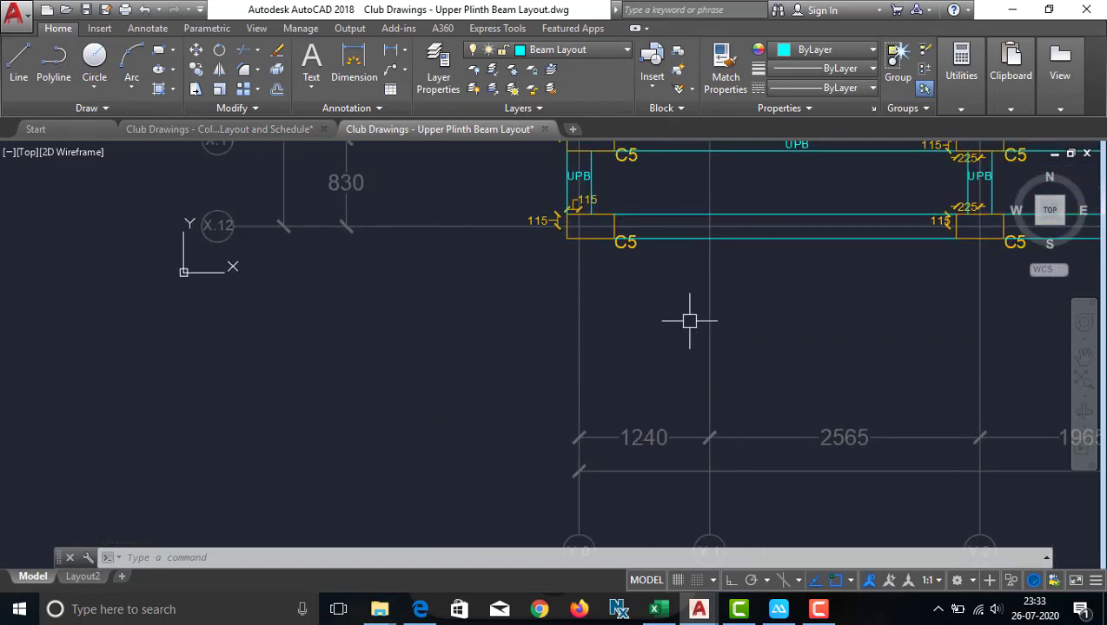
drag(682, 359, 647, 356)
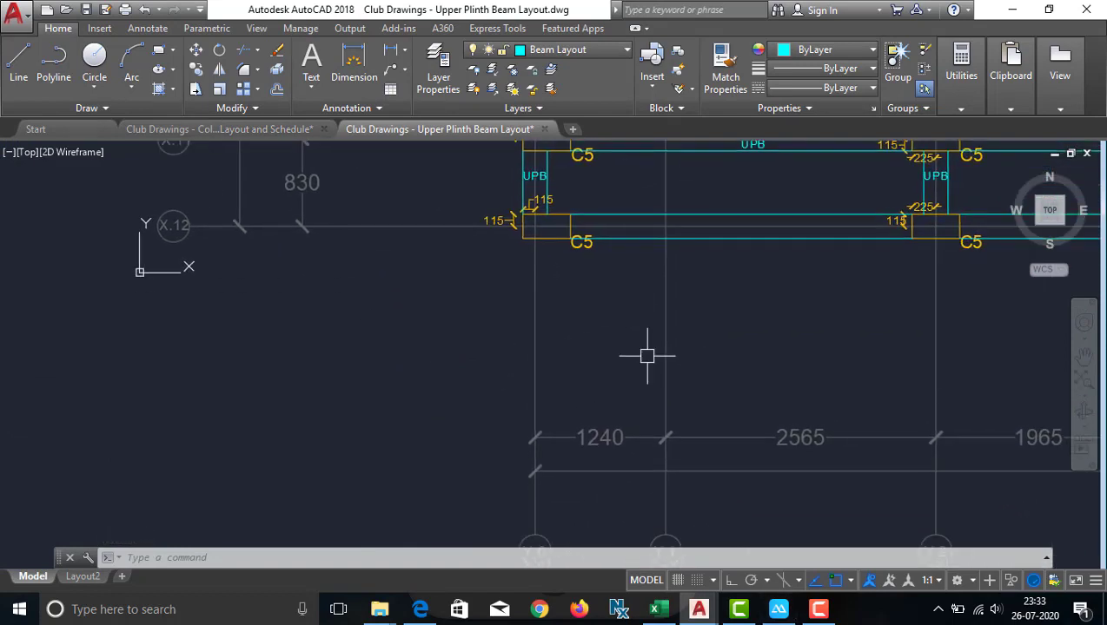
Back in Excel, extend the B4 description to "C5 (X12-y0)" and enter 1 as its number in C4
click(663, 615)
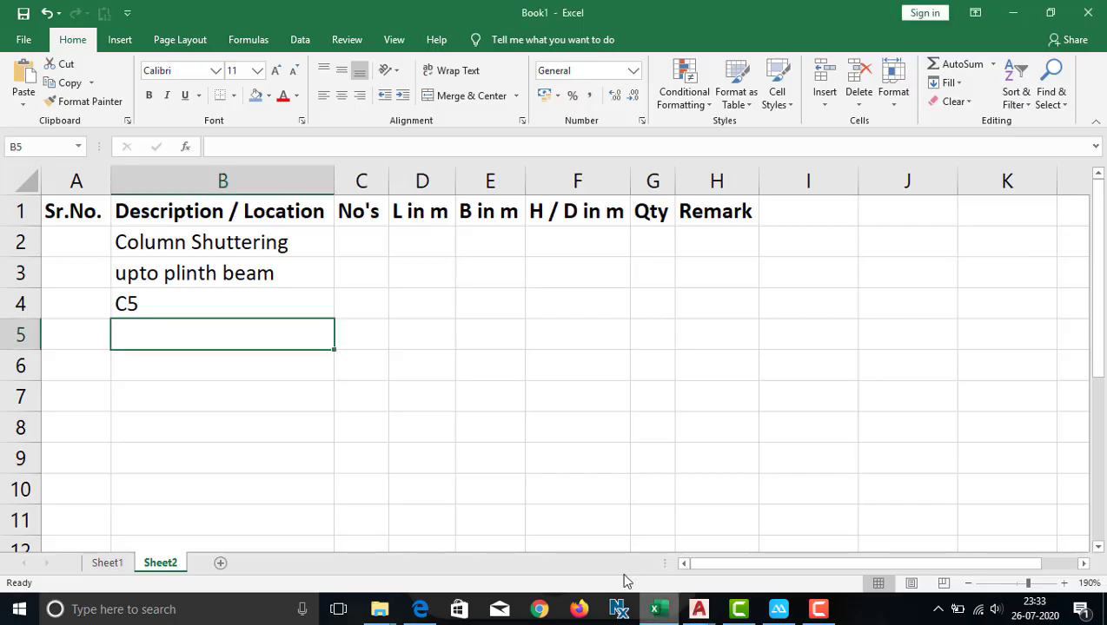
click(197, 307)
click(248, 151)
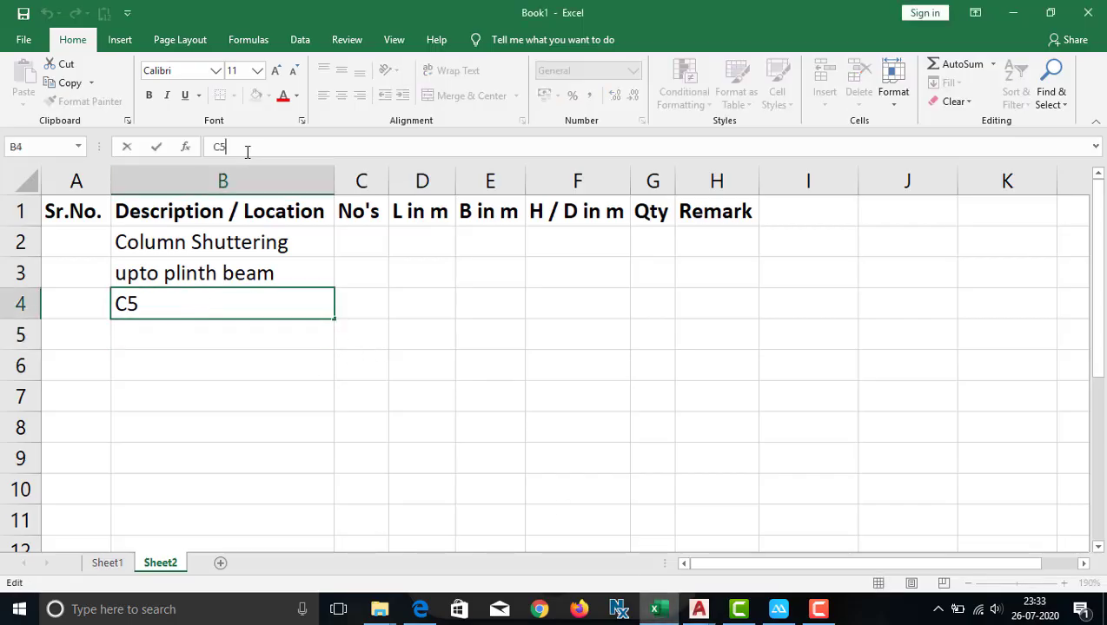
text((X12)
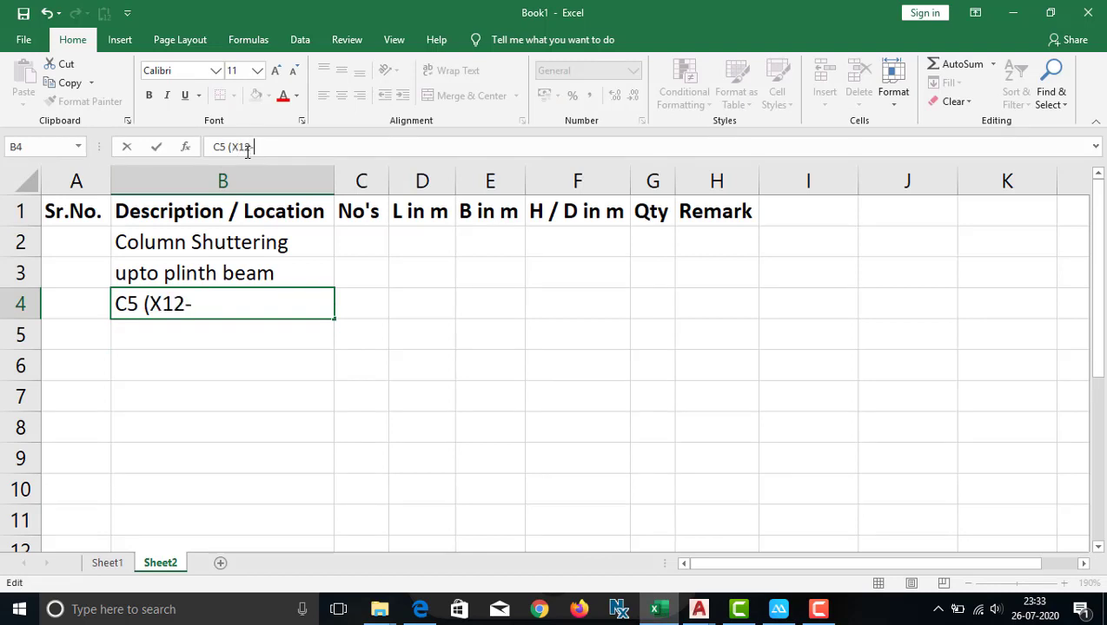
text(-y0)
key(Tab)
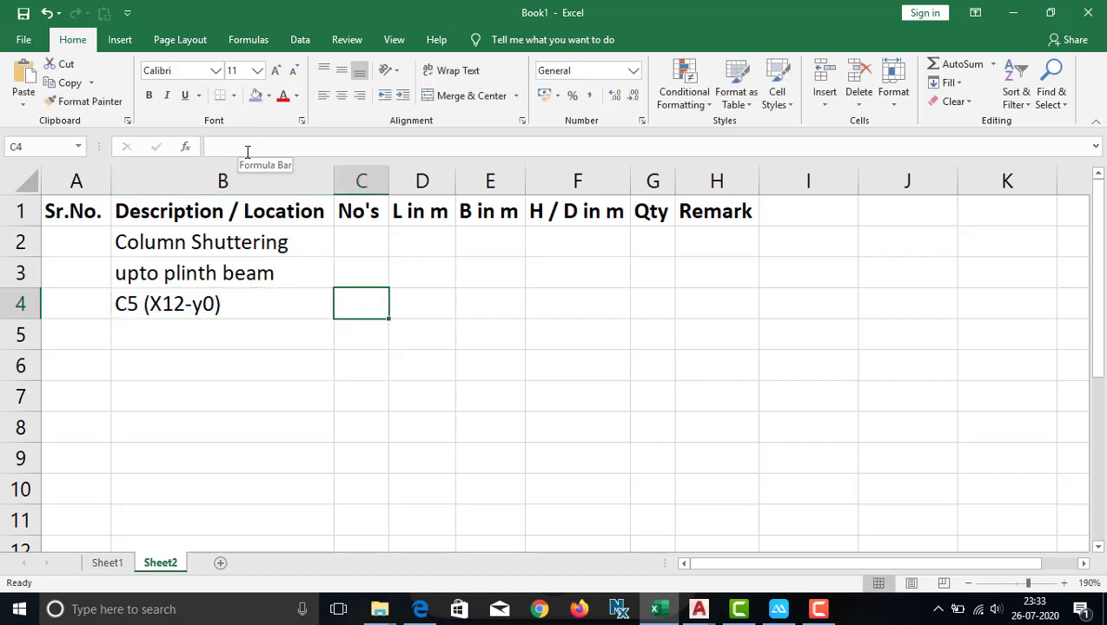
text(1)
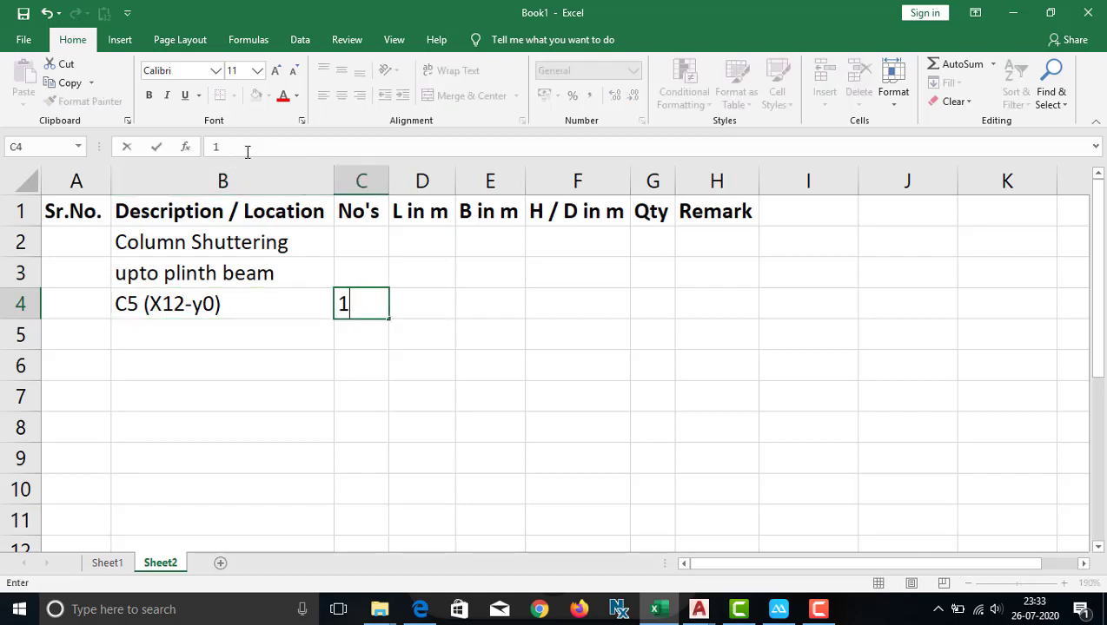
key(Tab)
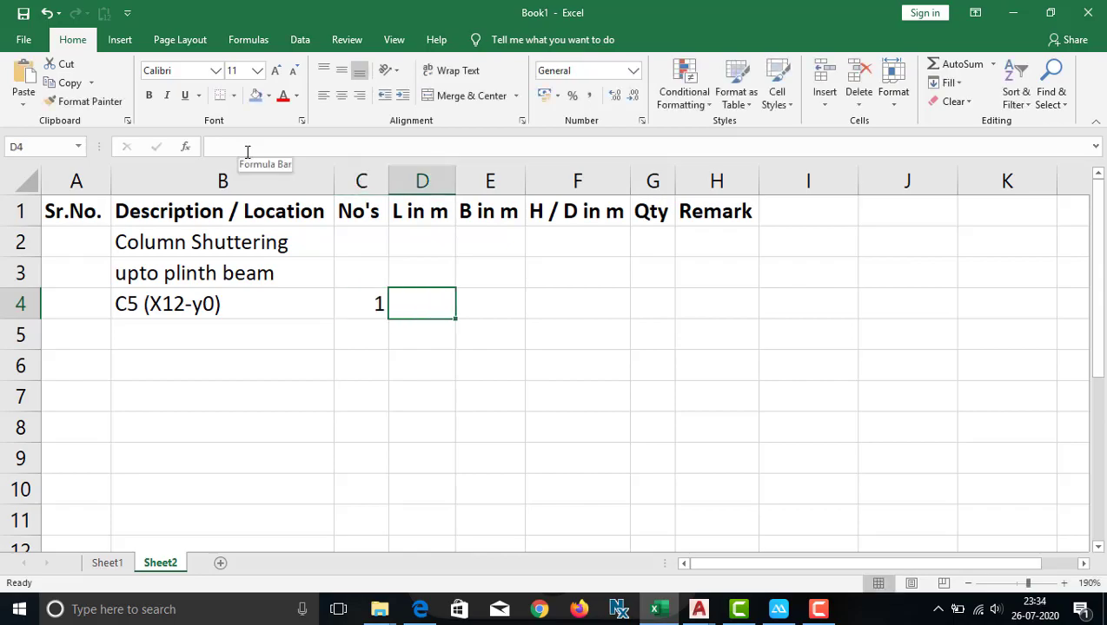
Check the C5 columns in the AutoCAD drawing again, and change Excel heading D1 to "L / H in m"
key(alt+Tab)
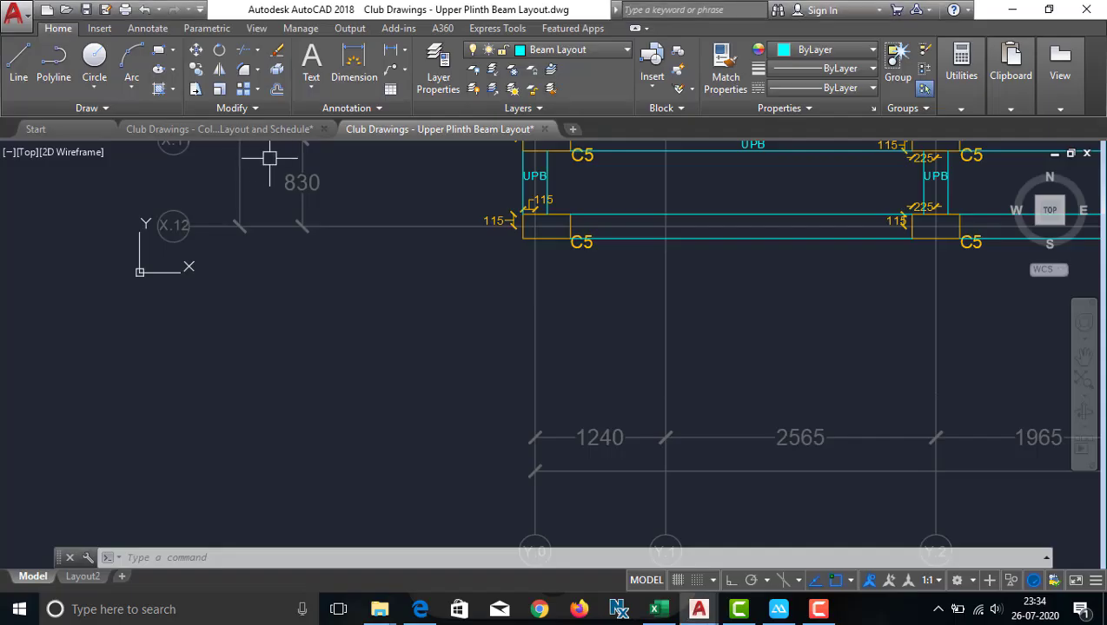
scroll(269, 165, down, 2)
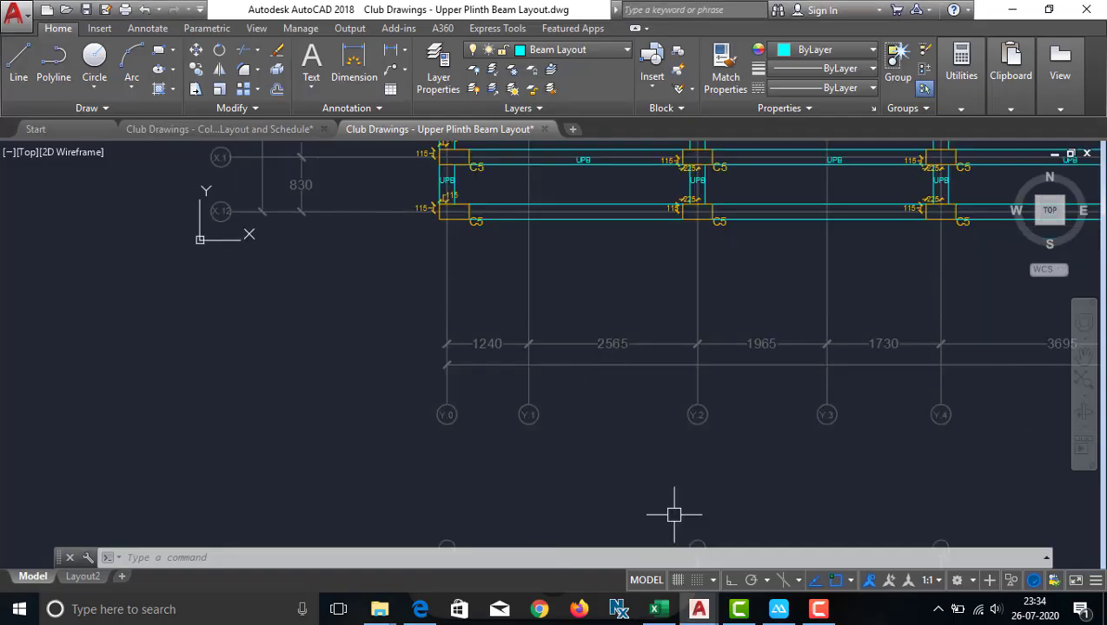
click(656, 610)
click(413, 214)
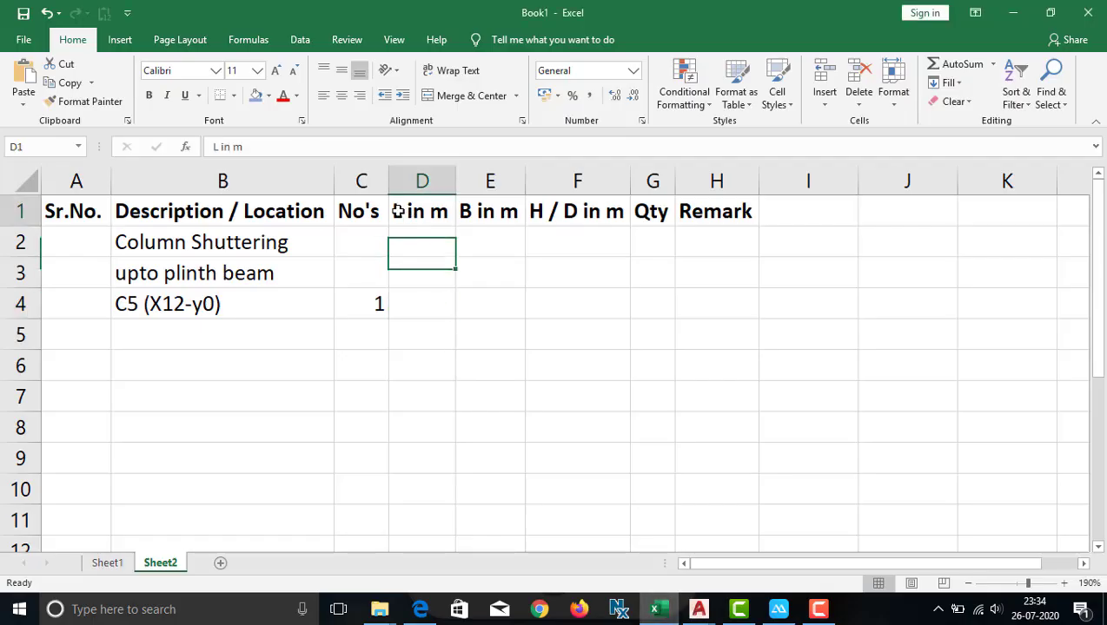
click(218, 148)
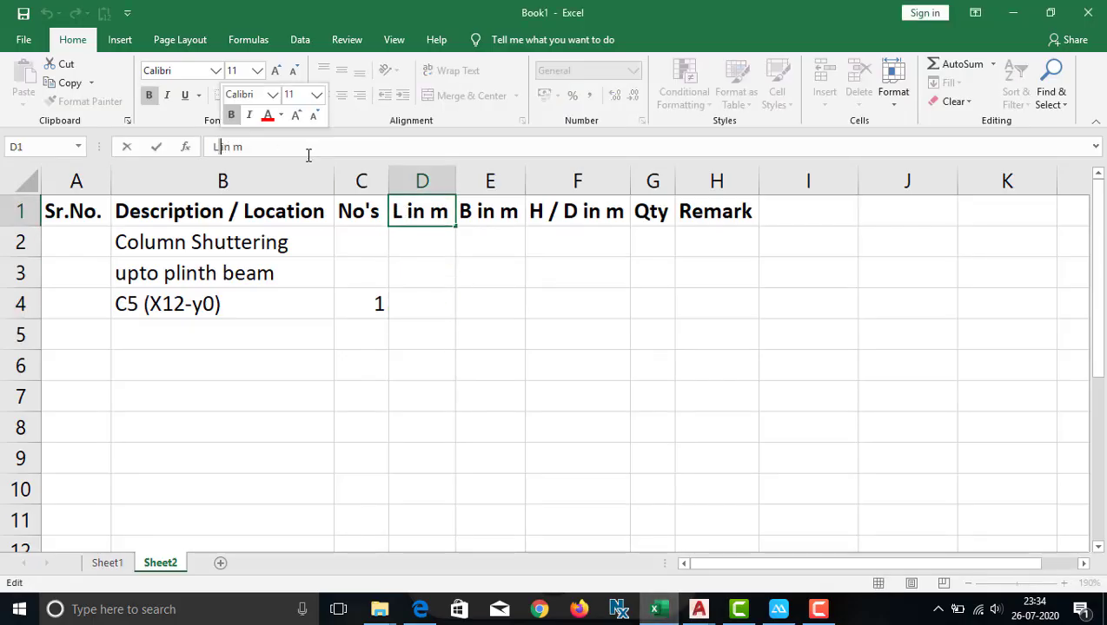
key(Right)
key(Right)
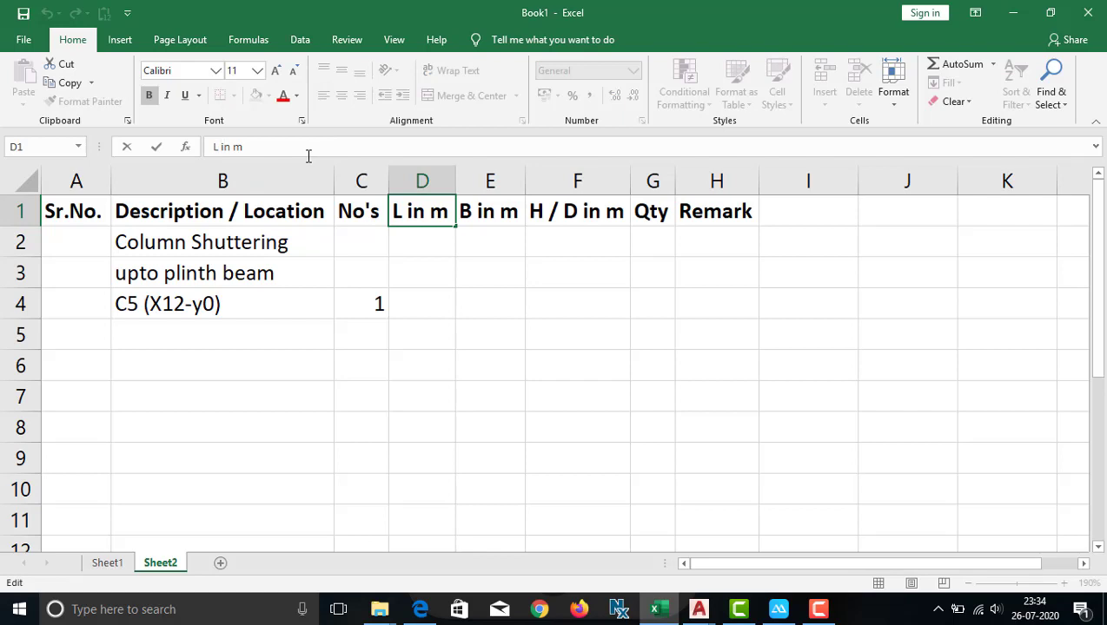
text(/ H)
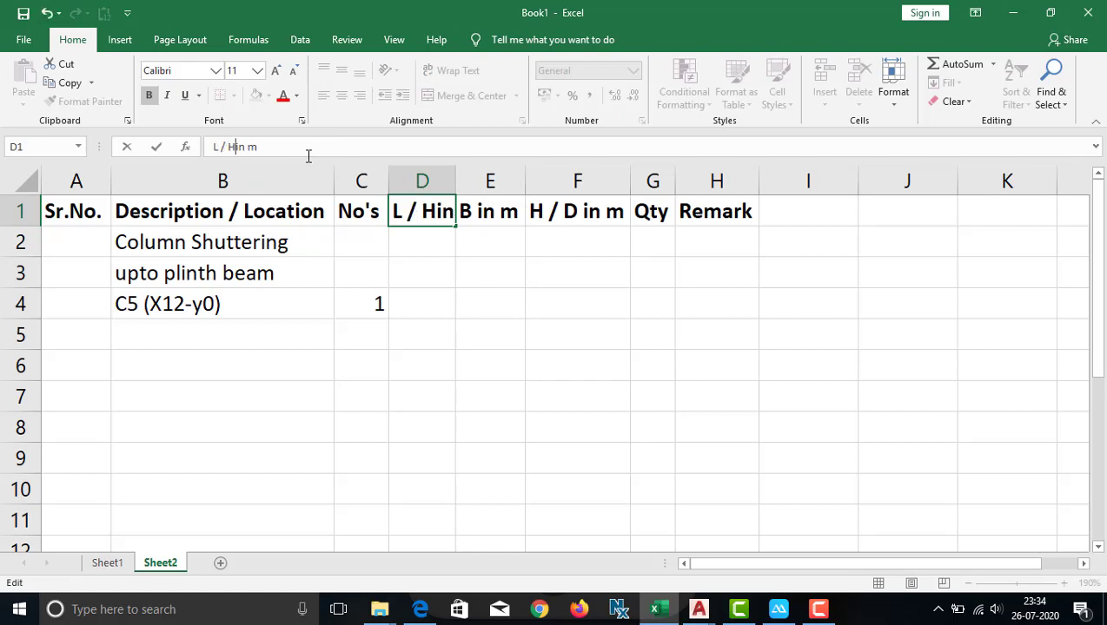
key(Tab)
Change the heading in cell F1 to "D in m"
key(Tab)
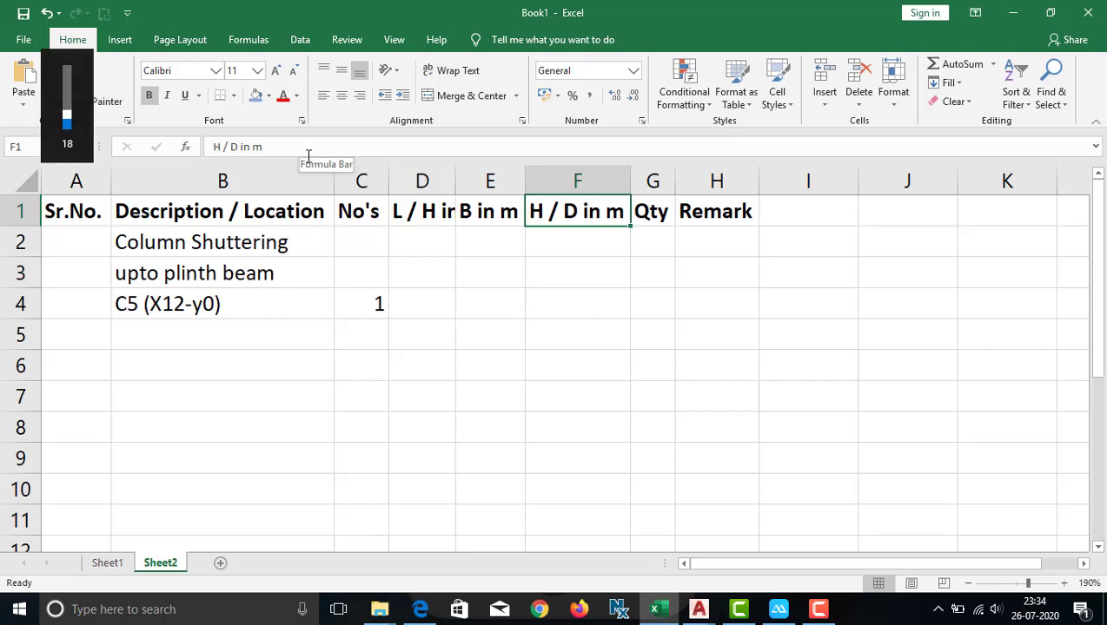
key(XF86AudioLowerVolume)
drag(228, 148, 197, 147)
key(BackSpace)
key(Return)
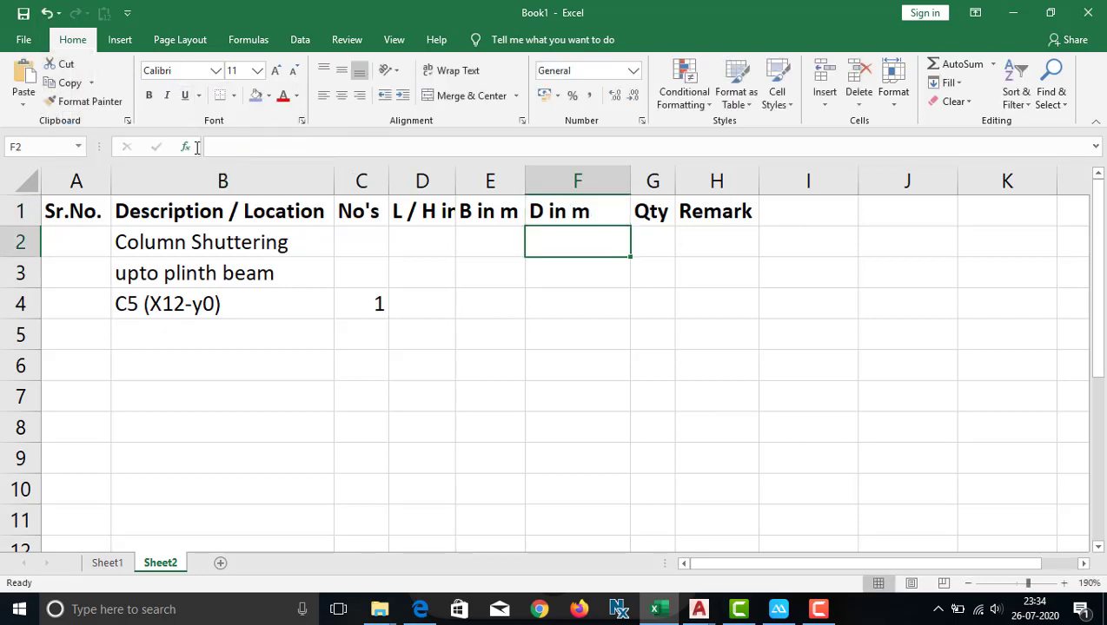
Check the corner C5 column in the AutoCAD beam layout, and back in Excel make the "upto plinth beam" text in B3 bold
click(362, 300)
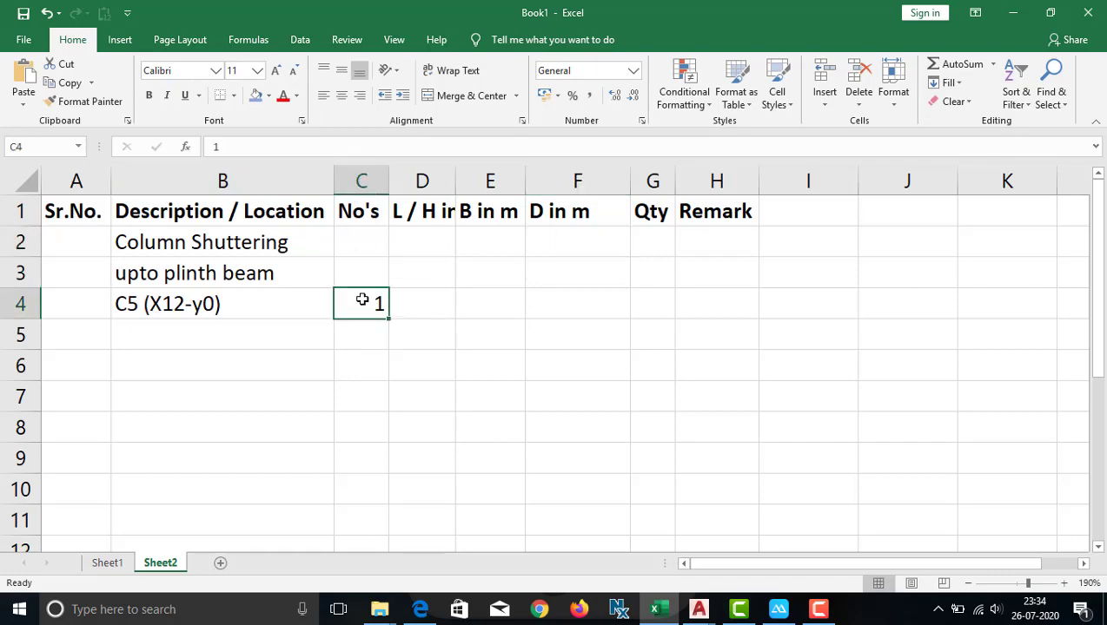
key(alt+Tab)
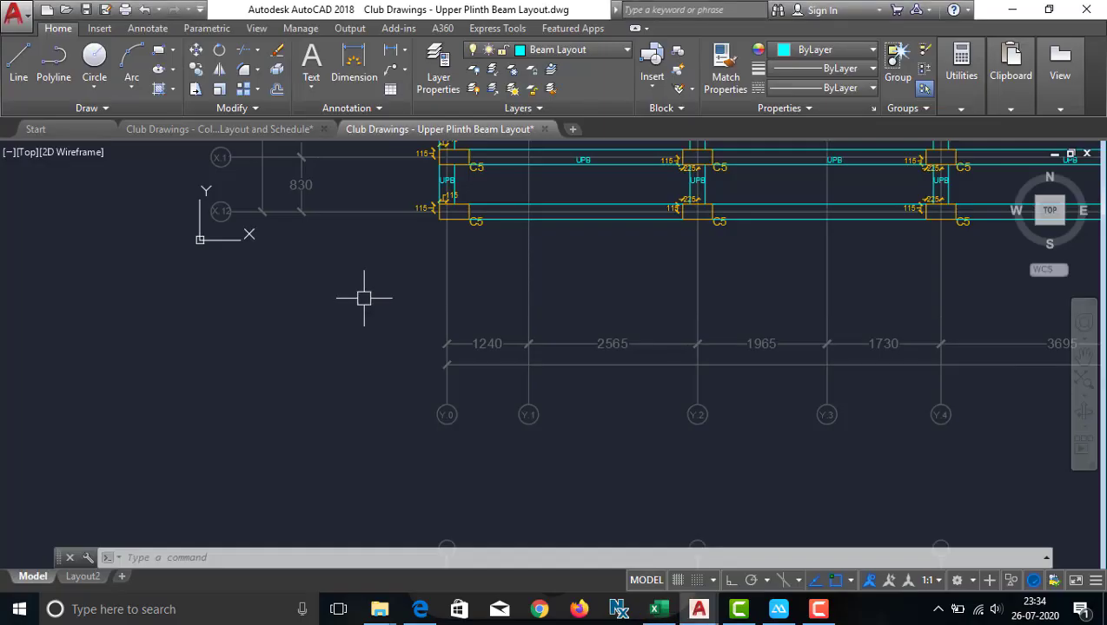
mouse_move(414, 256)
mouse_down()
mouse_move(400, 257)
mouse_move(326, 382)
mouse_up()
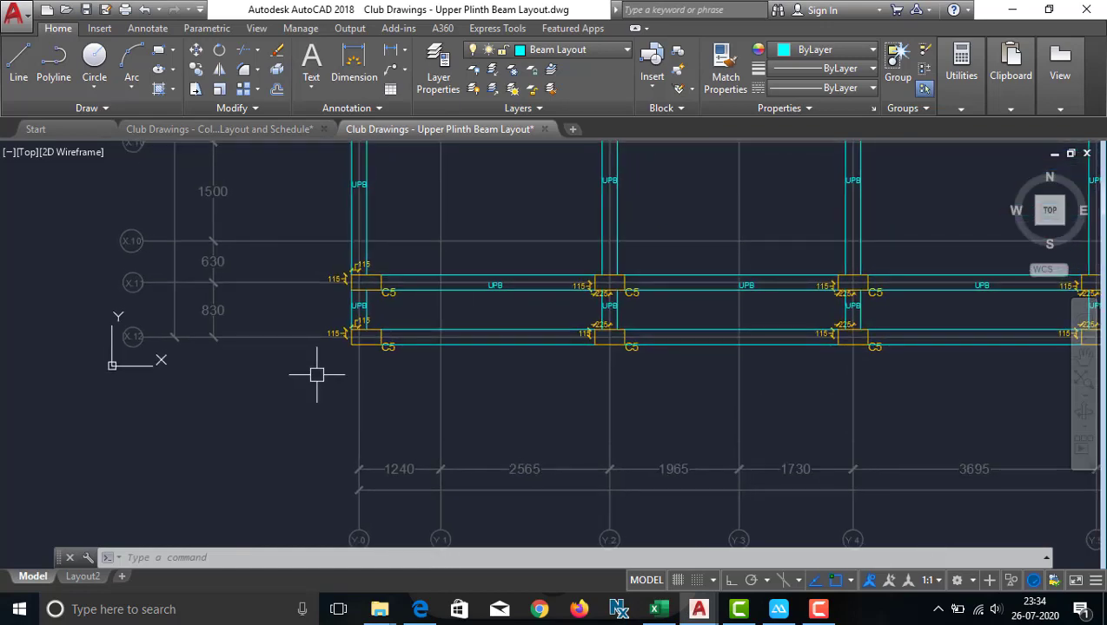
click(658, 609)
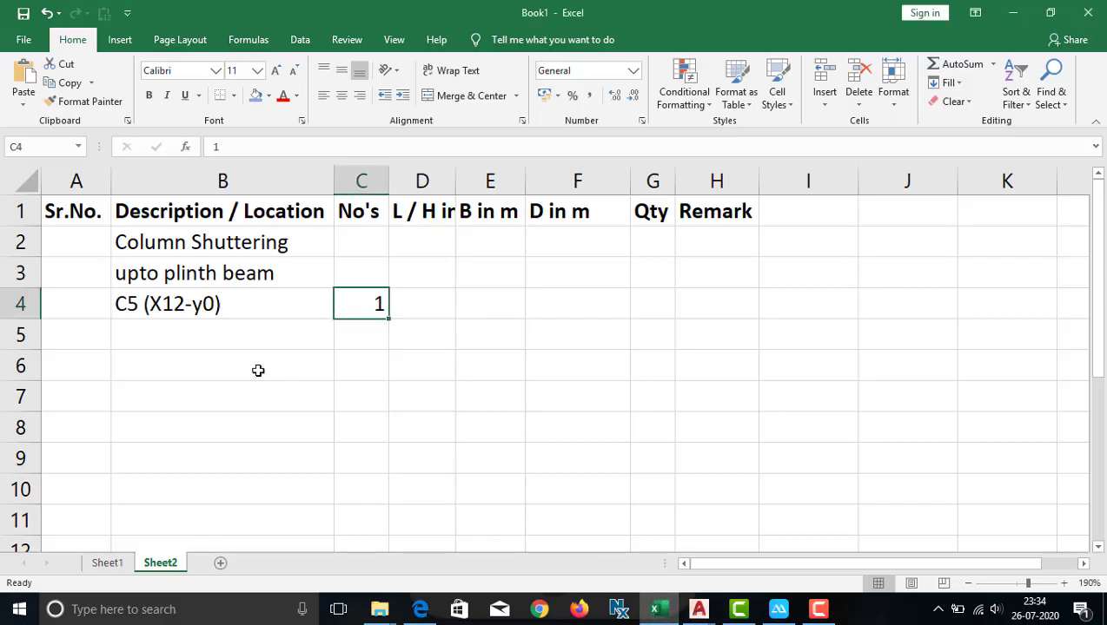
click(153, 280)
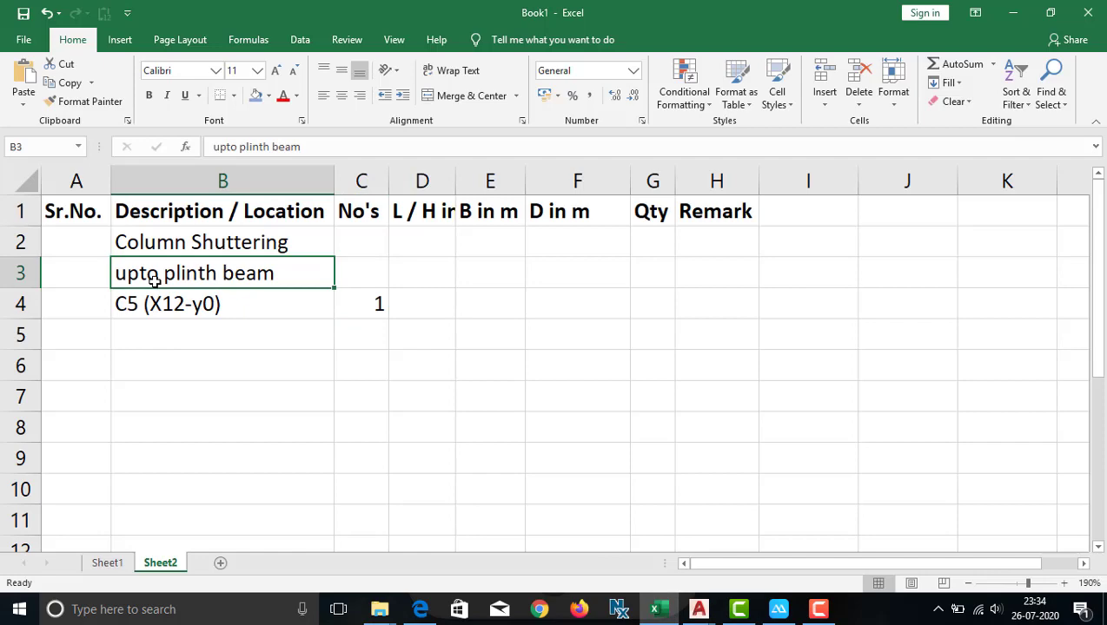
key(ctrl+b)
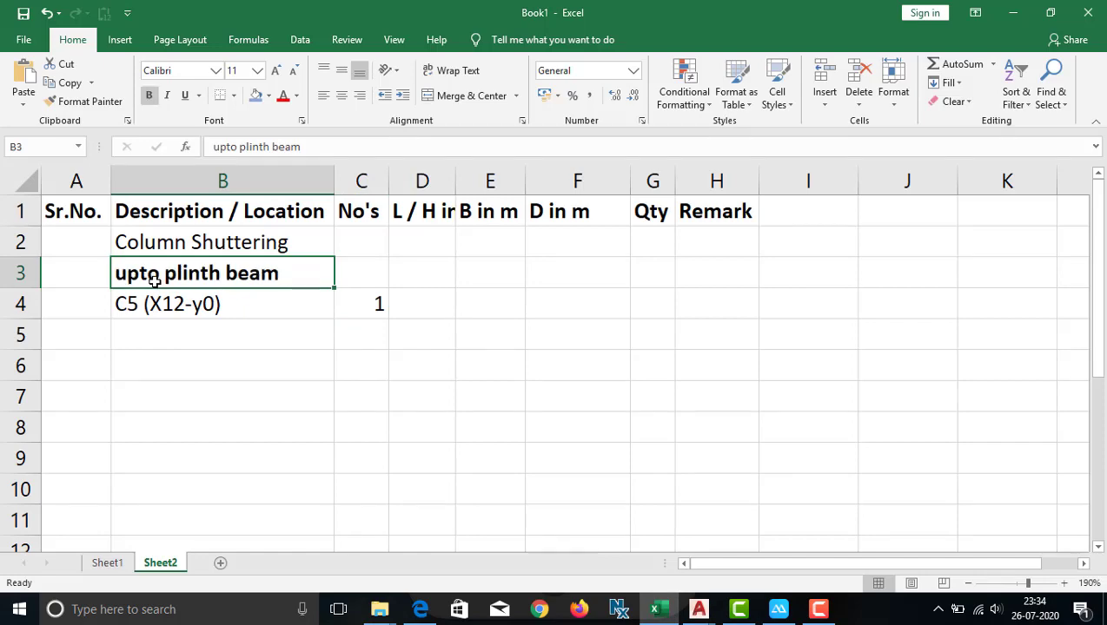
Switch to AutoCAD and locate the plinth beam portion of the typical column splice details beside the column layout plan
key(alt+Tab)
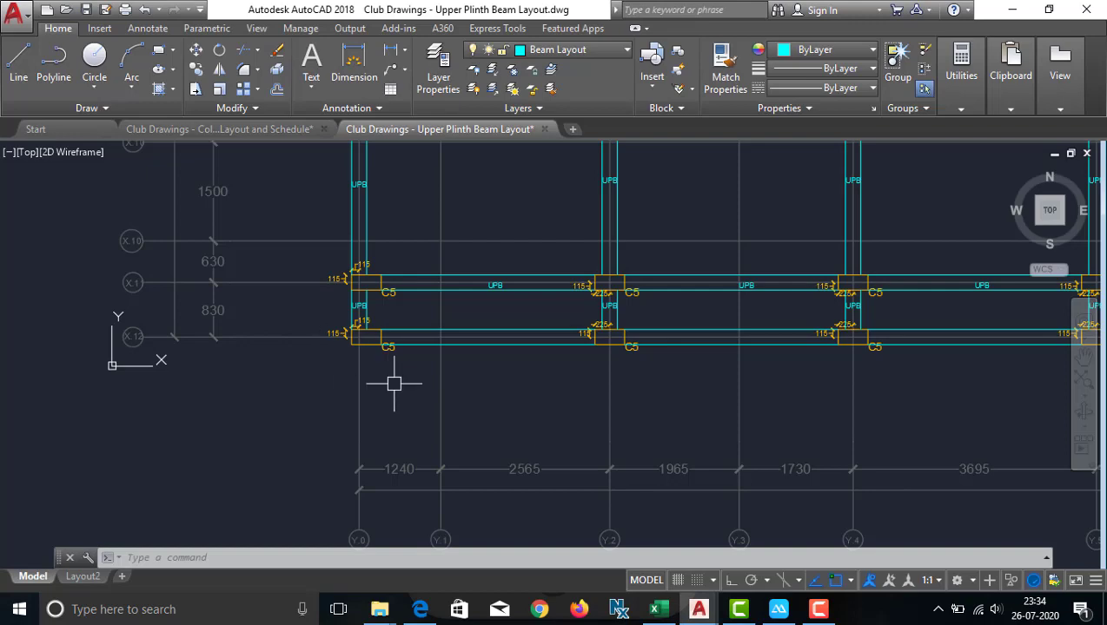
scroll(391, 378, down, 3)
drag(748, 366, 342, 399)
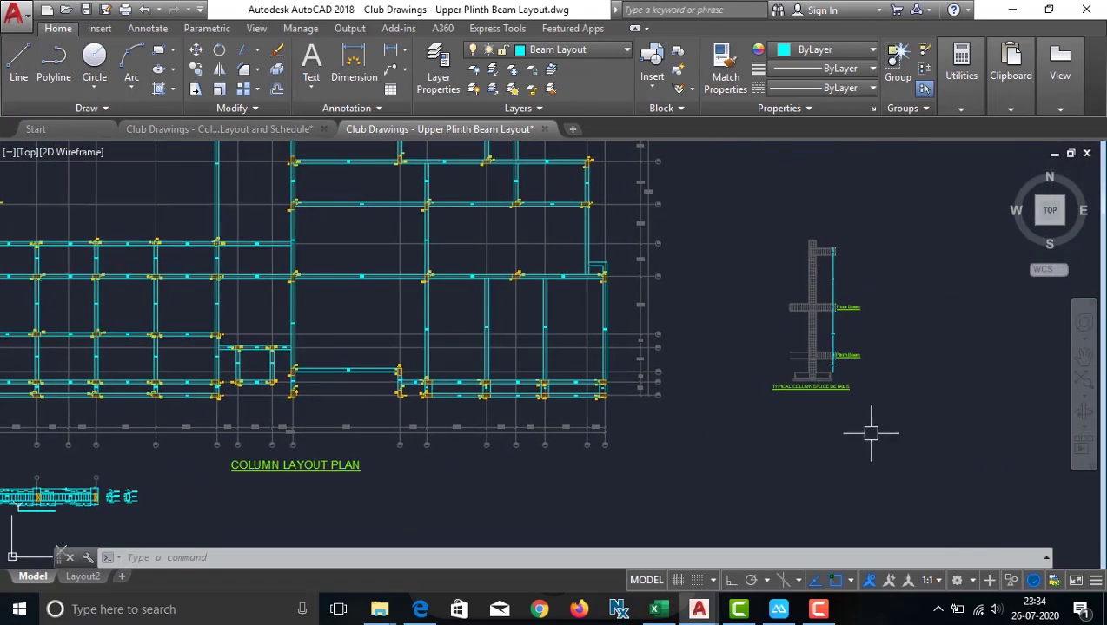
drag(639, 418, 804, 378)
mouse_move(878, 418)
mouse_down()
mouse_move(714, 447)
mouse_move(568, 375)
mouse_up()
scroll(606, 357, up, 4)
scroll(606, 357, up, 1)
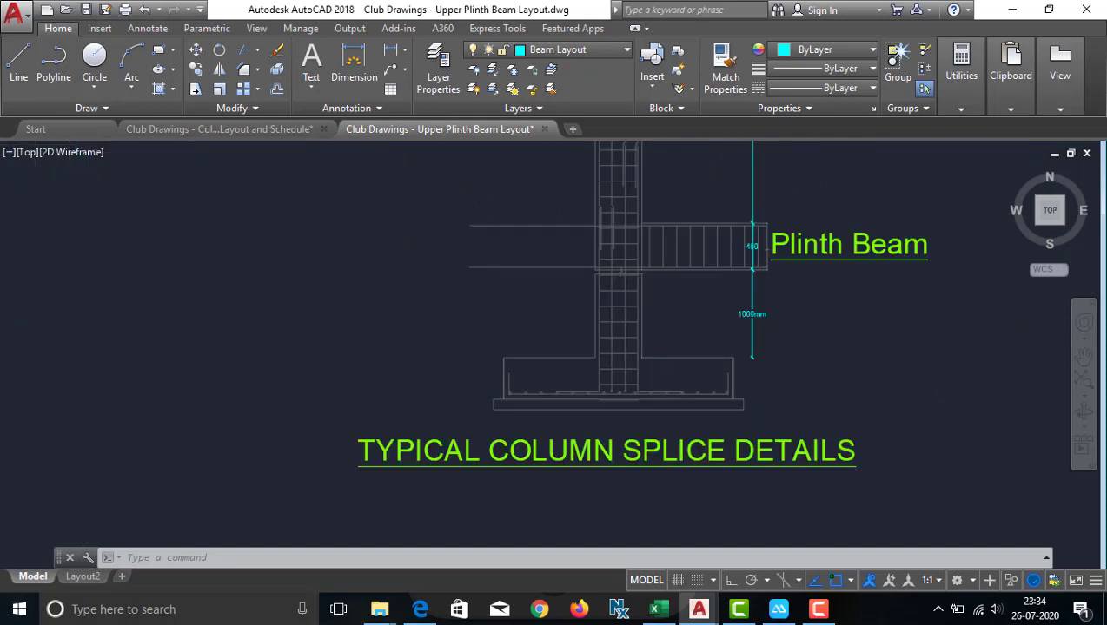
Examine the splice detail's full column elevation, focusing on the height from the footing top to the plinth beam and the beam's depth
scroll(606, 357, down, 4)
drag(644, 421, 546, 528)
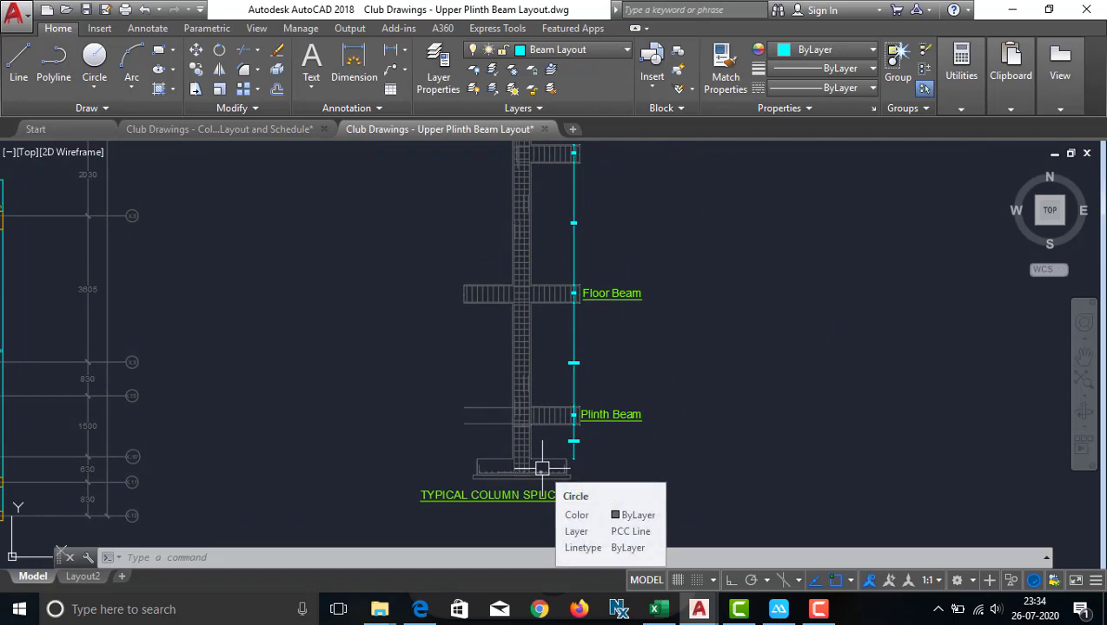
drag(691, 410, 644, 440)
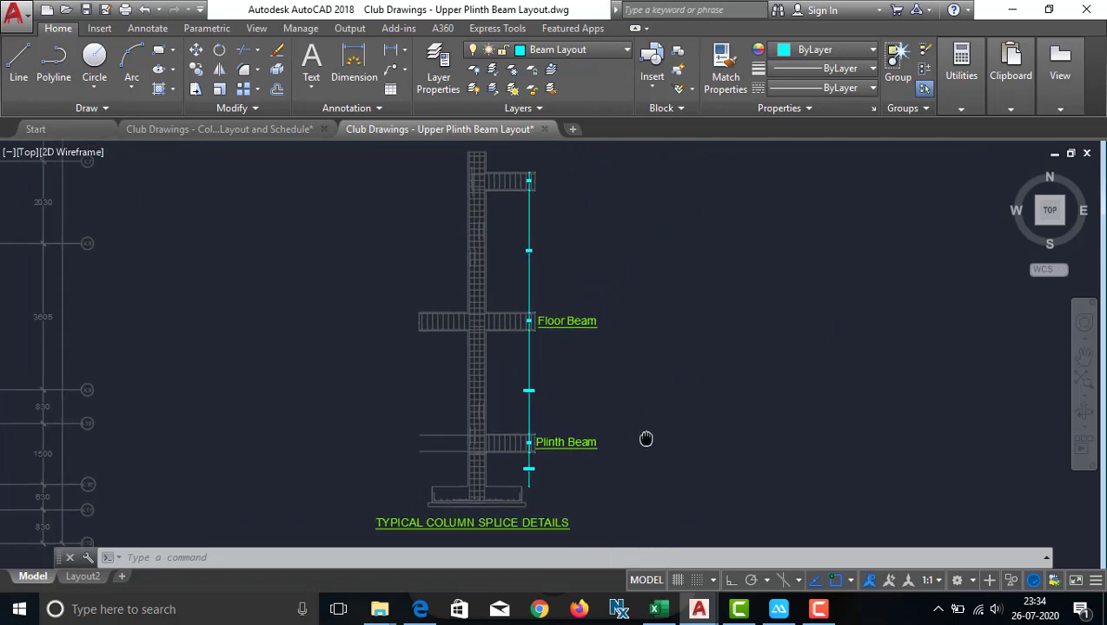
scroll(529, 486, up, 4)
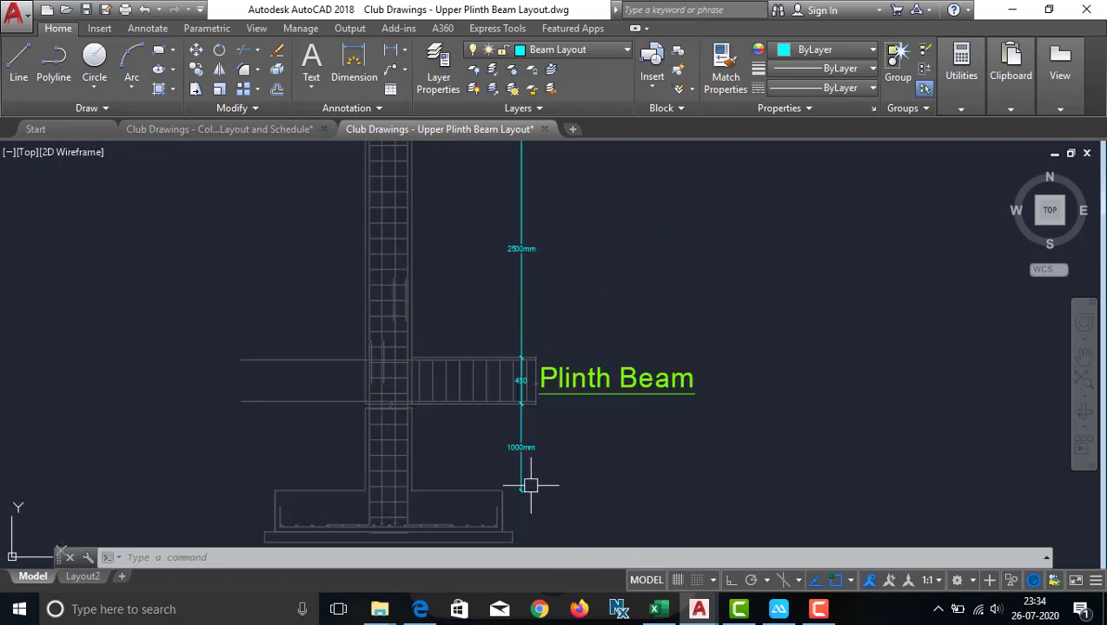
drag(565, 479, 625, 439)
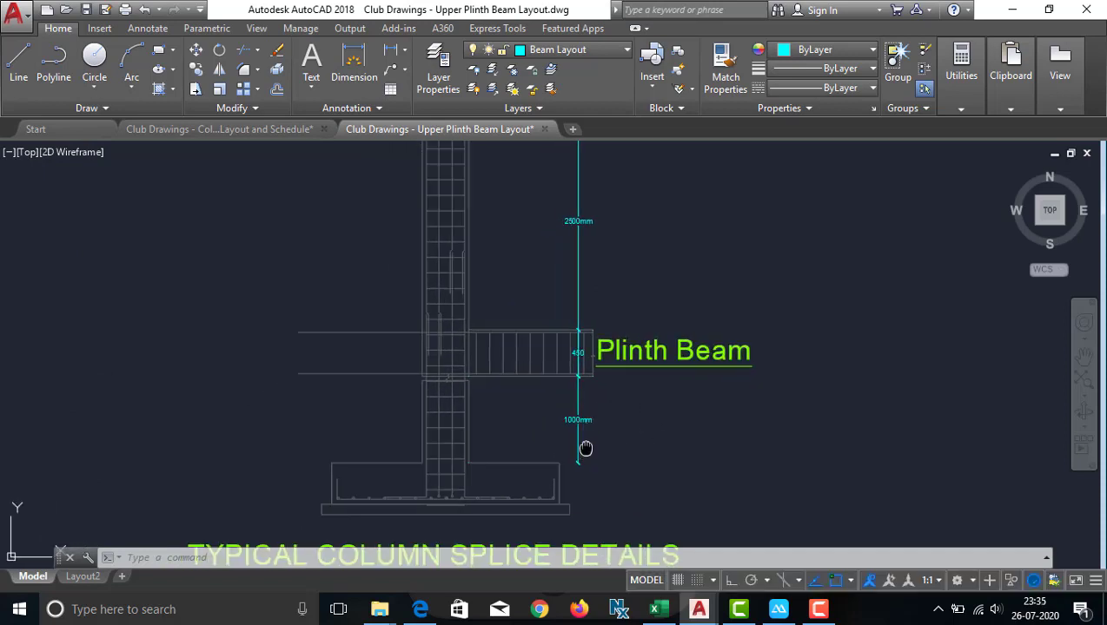
scroll(583, 448, up, 1)
scroll(582, 424, up, 1)
drag(576, 422, 566, 424)
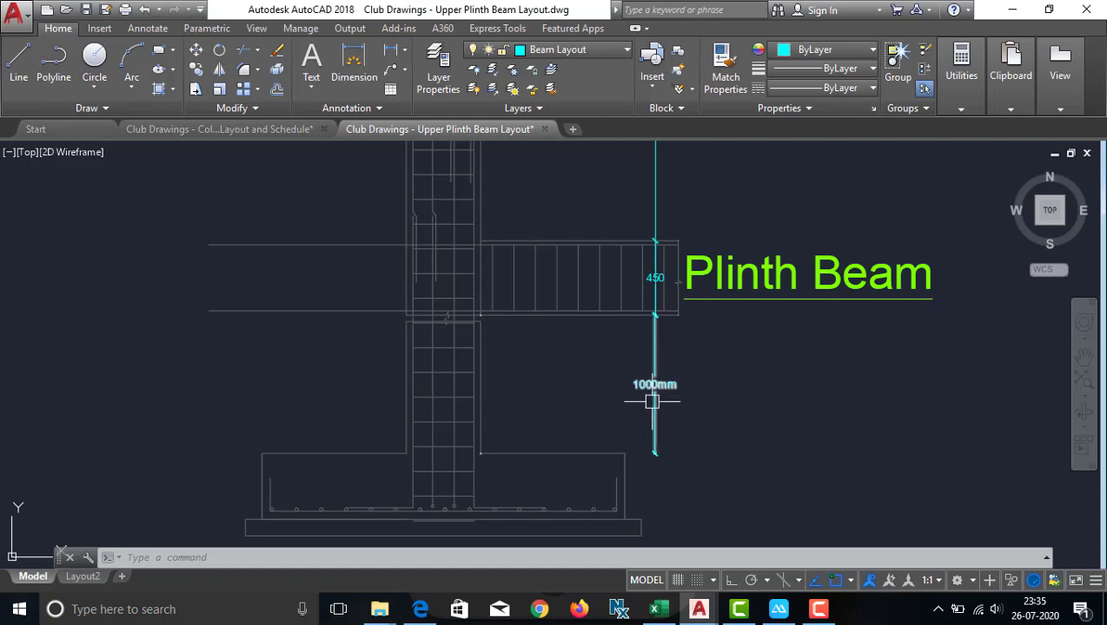
drag(573, 420, 665, 445)
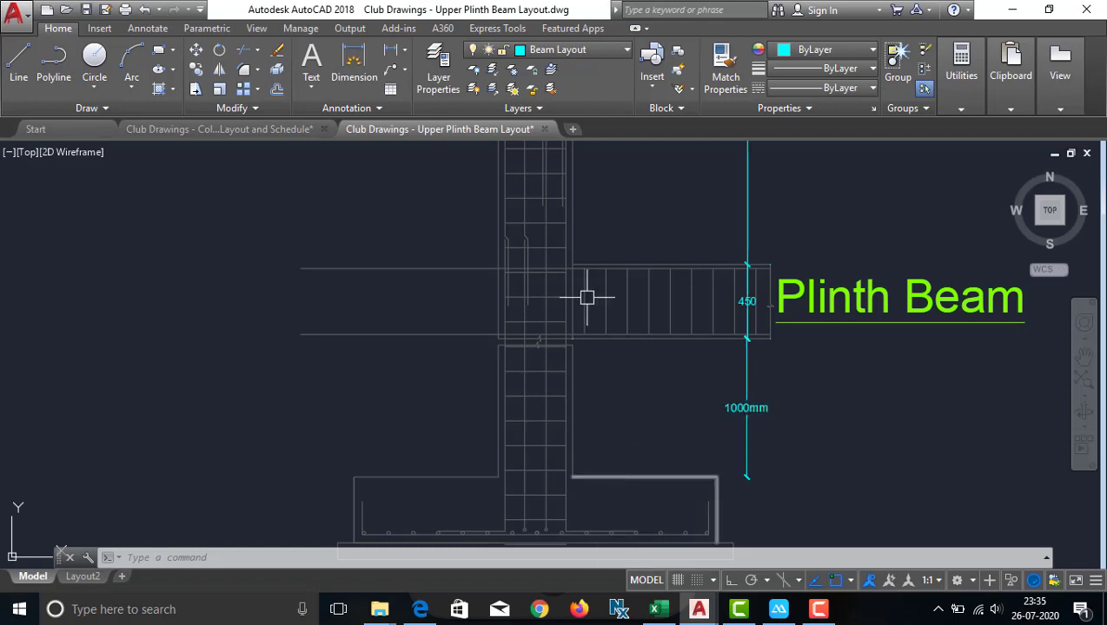
mouse_move(586, 258)
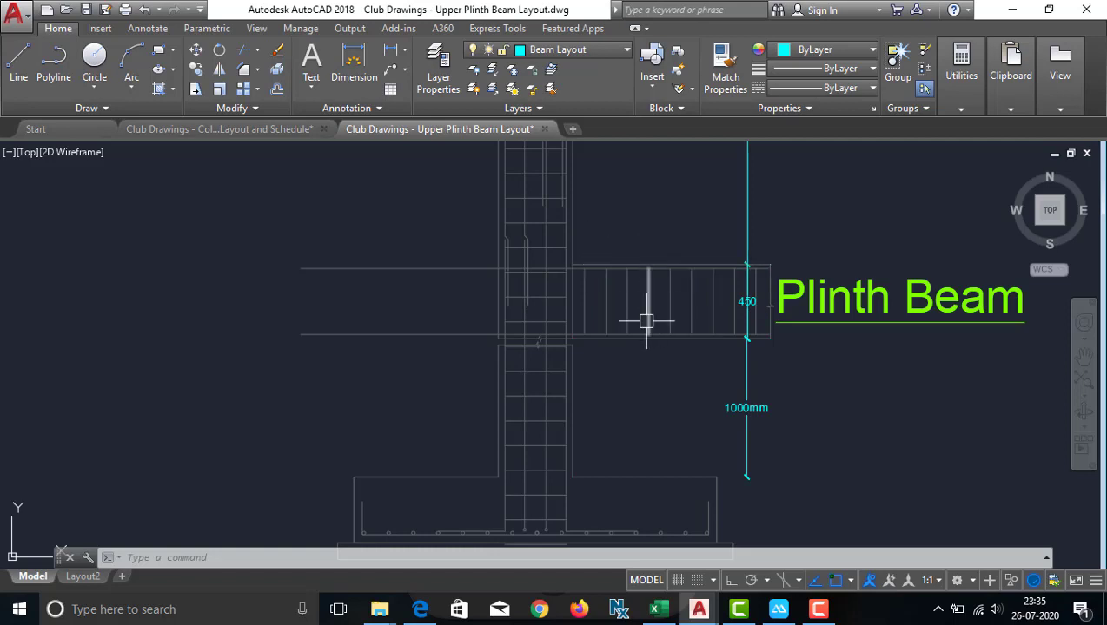
Switch to the IS 1200 Part V PDF and read clause 6.6 on column formwork deductions at beam intersections
click(433, 614)
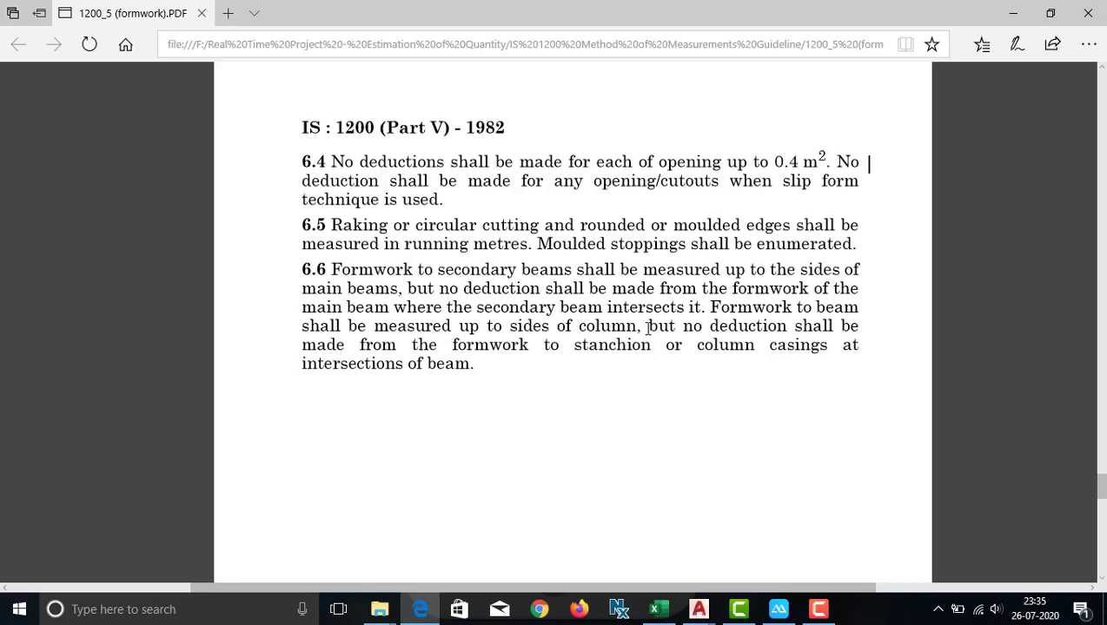
drag(652, 326, 640, 392)
click(493, 377)
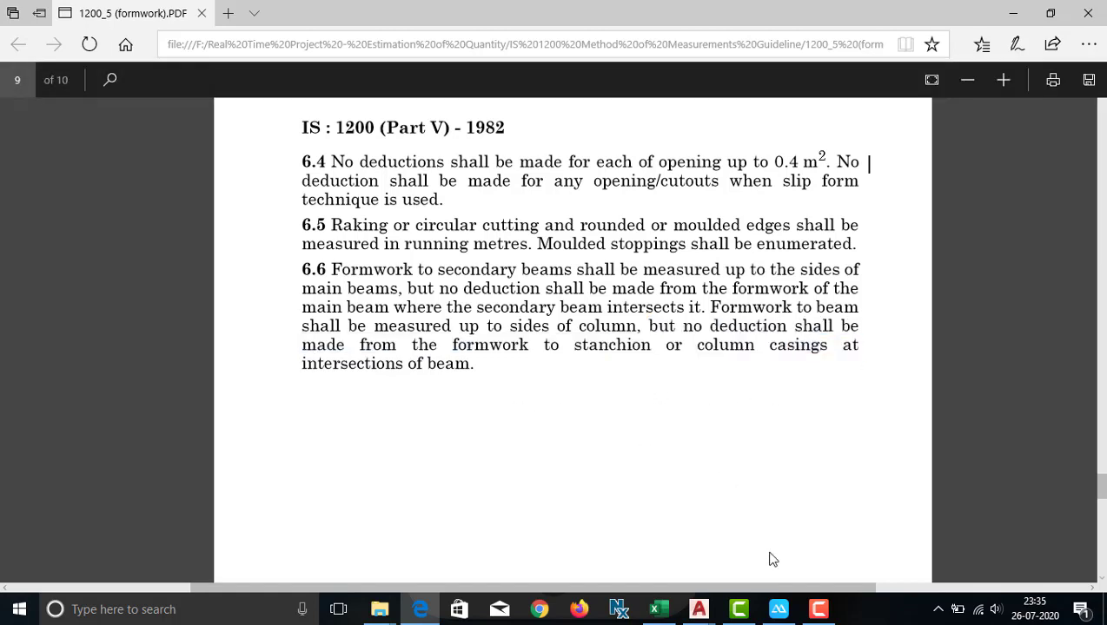
Return to the upper plinth beam layout drawing in AutoCAD and recheck the splice detail's dimensions from footing top through plinth beam
click(662, 610)
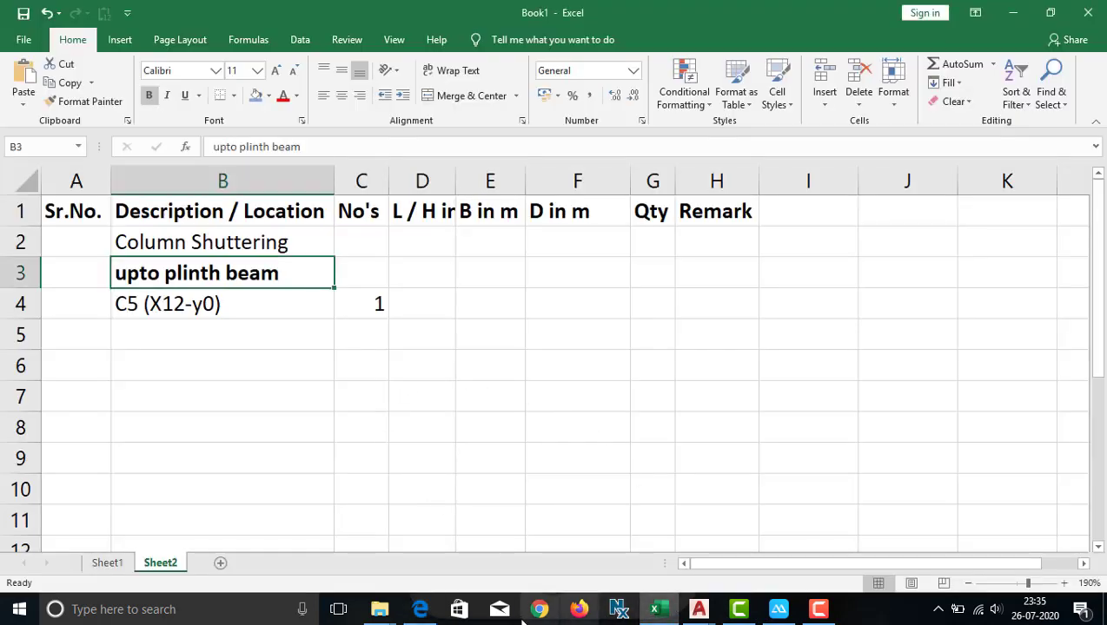
mouse_move(425, 614)
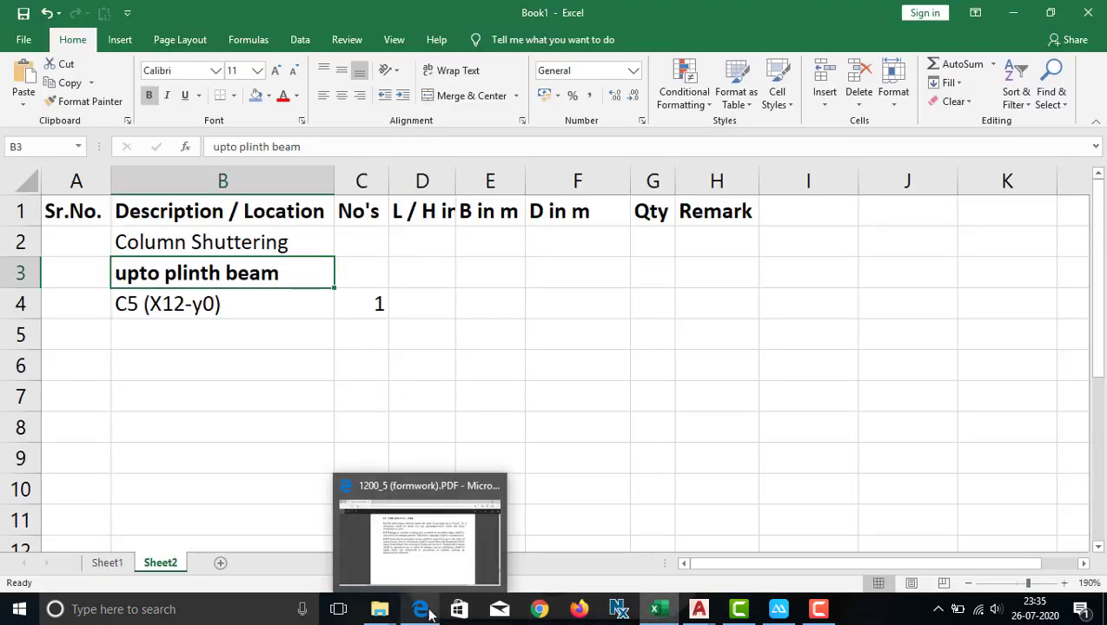
mouse_move(821, 611)
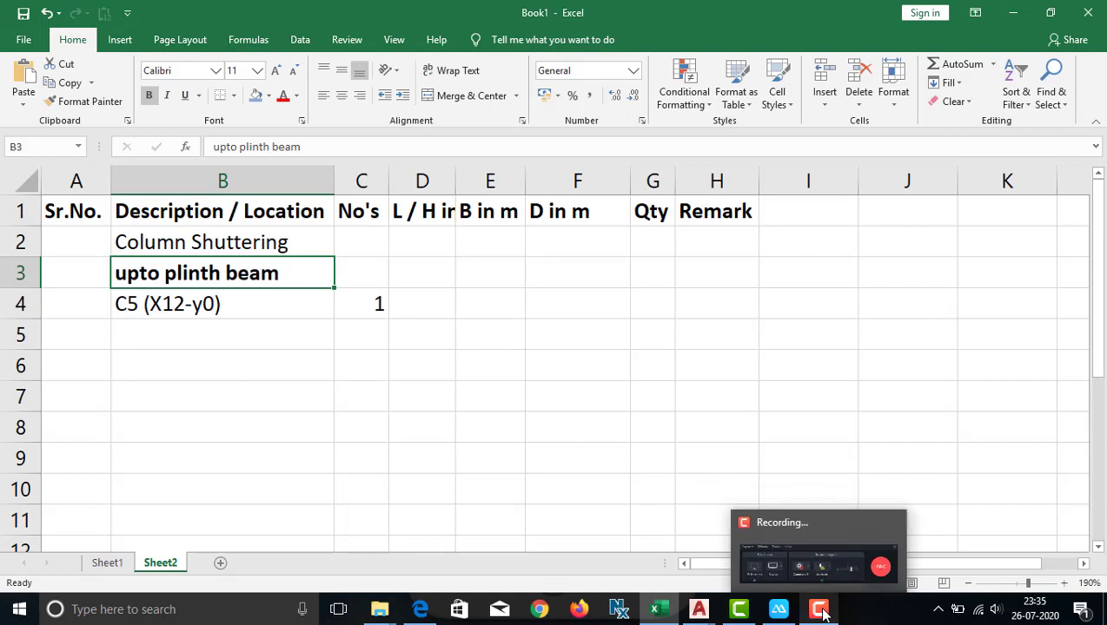
click(708, 610)
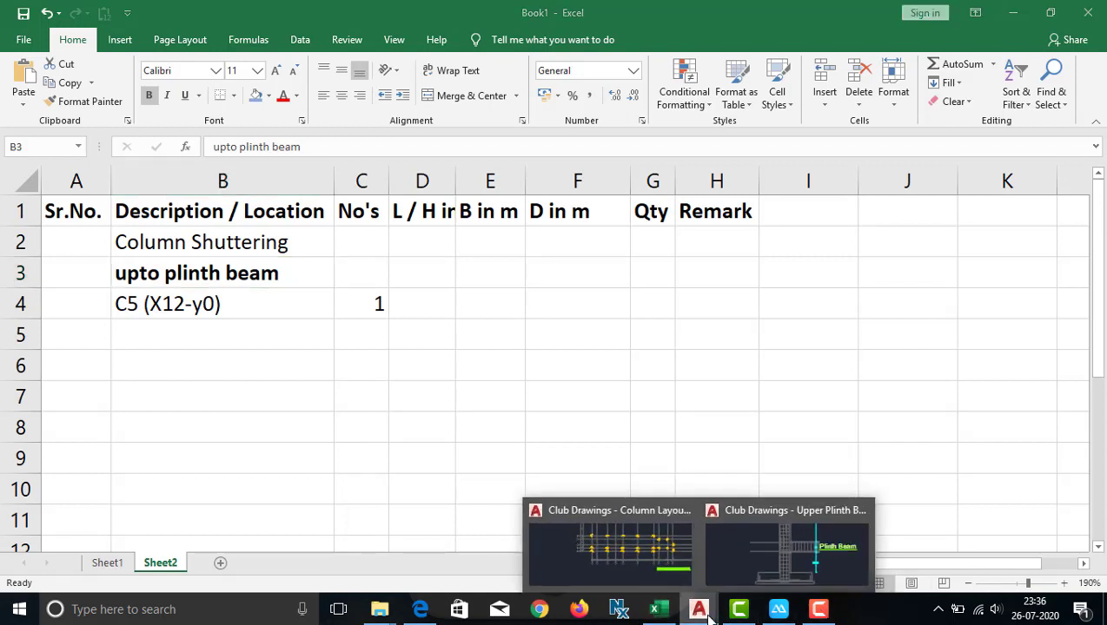
click(767, 541)
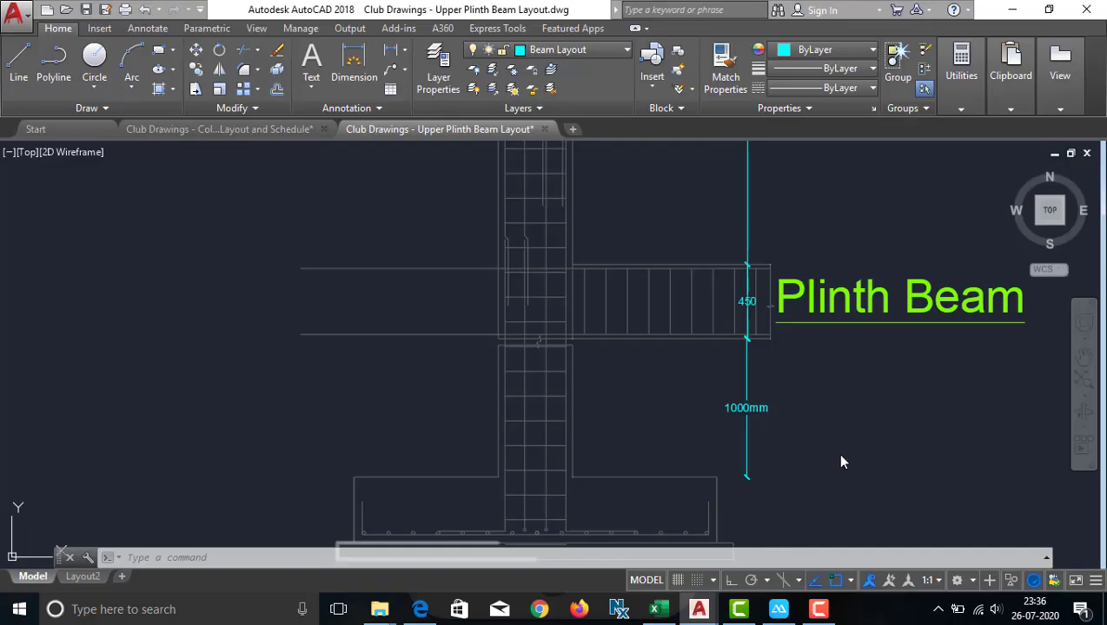
drag(833, 363, 824, 388)
drag(799, 431, 825, 406)
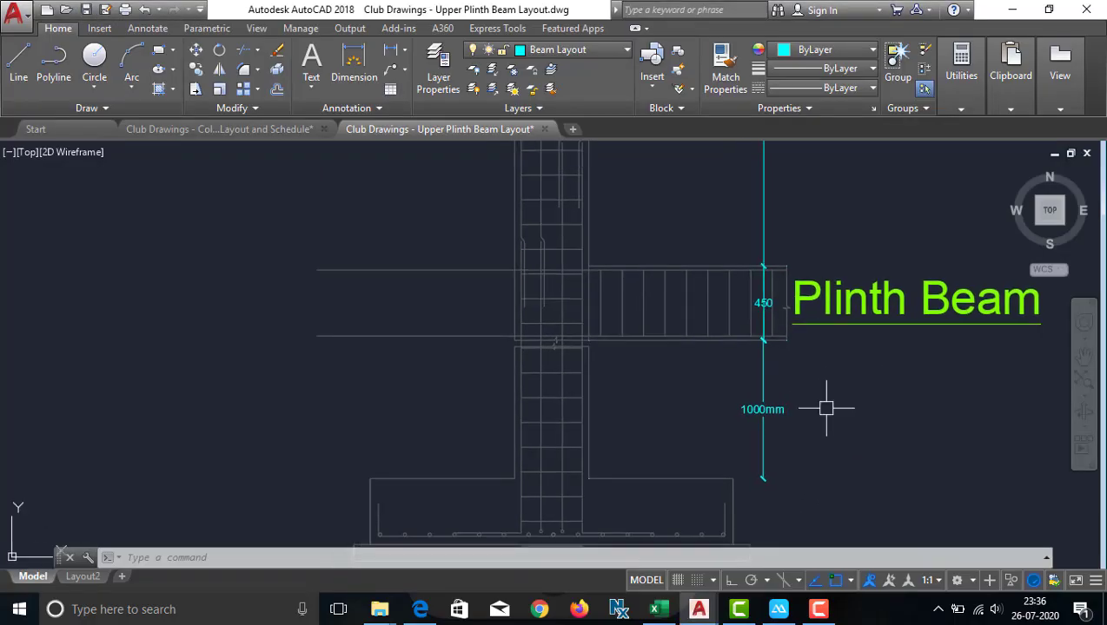
drag(681, 461, 675, 487)
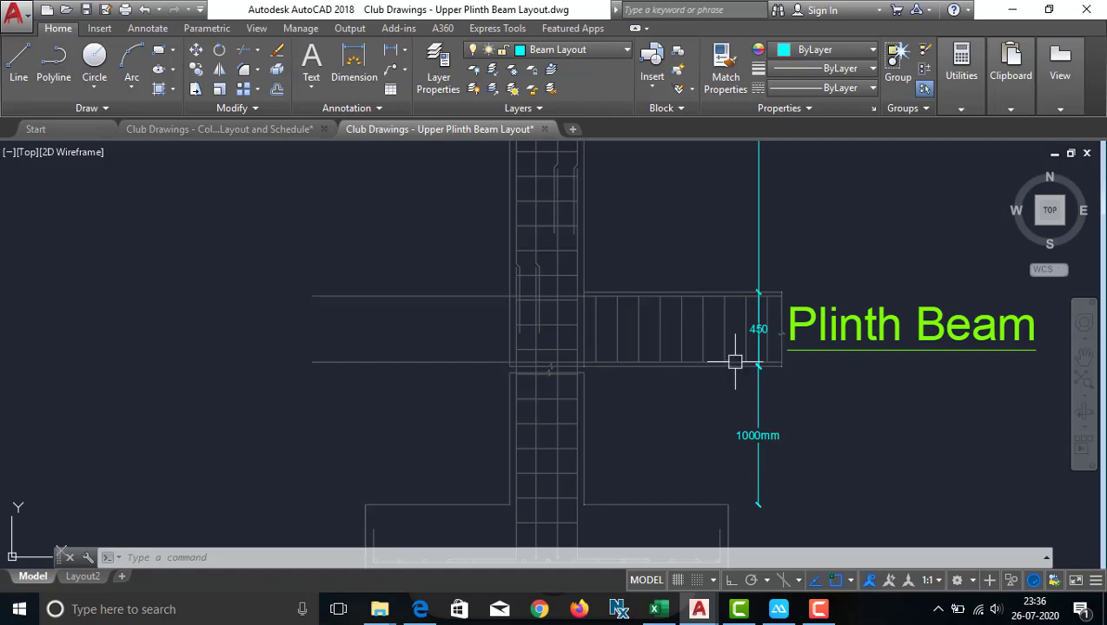
In Excel, enter the C5 column height in D4 as the formula +1+.45
click(657, 610)
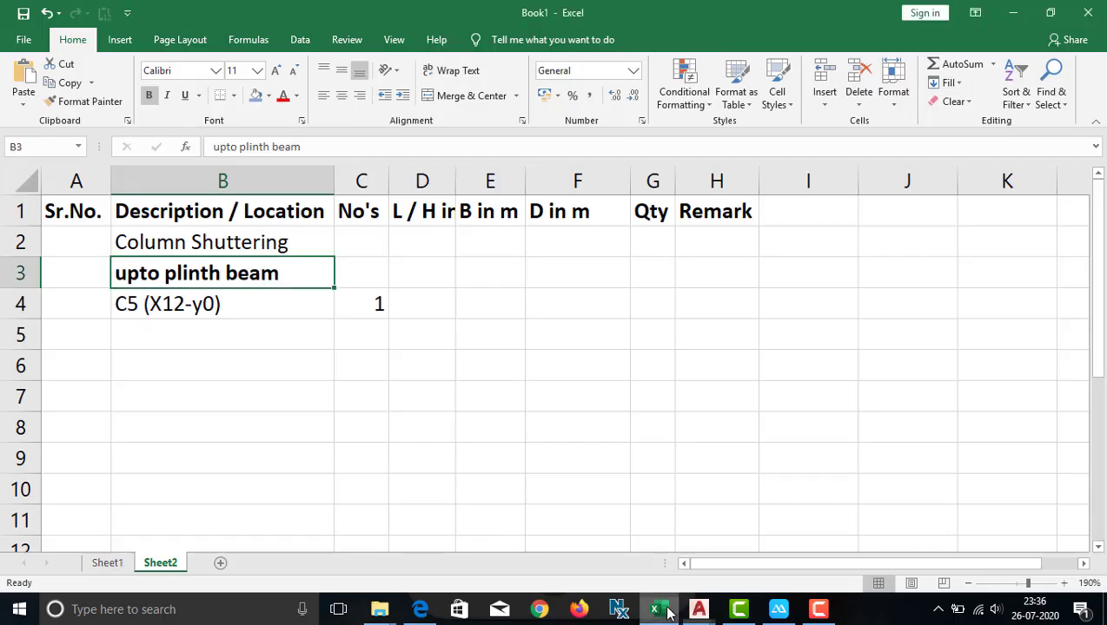
click(419, 309)
text(+)
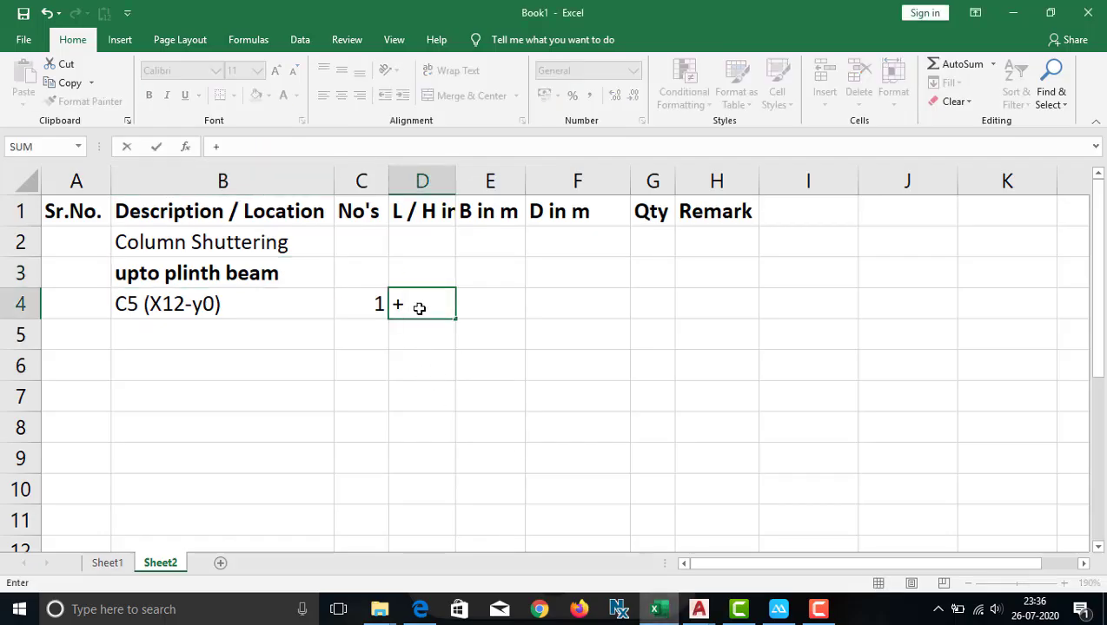
text(1+.15)
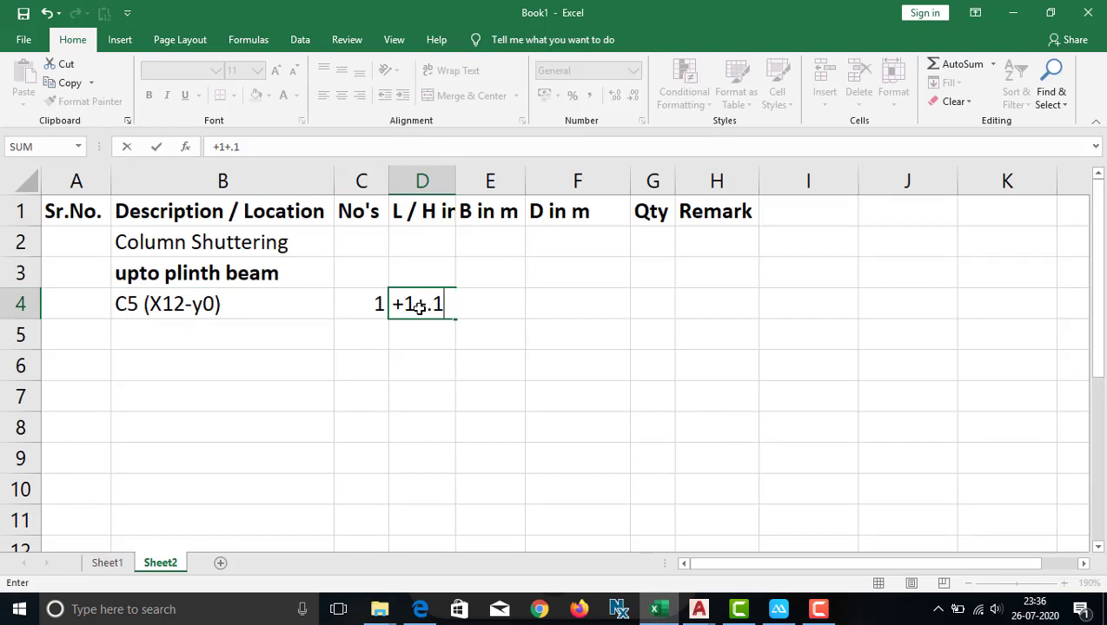
key(BackSpace)
text(45)
key(Tab)
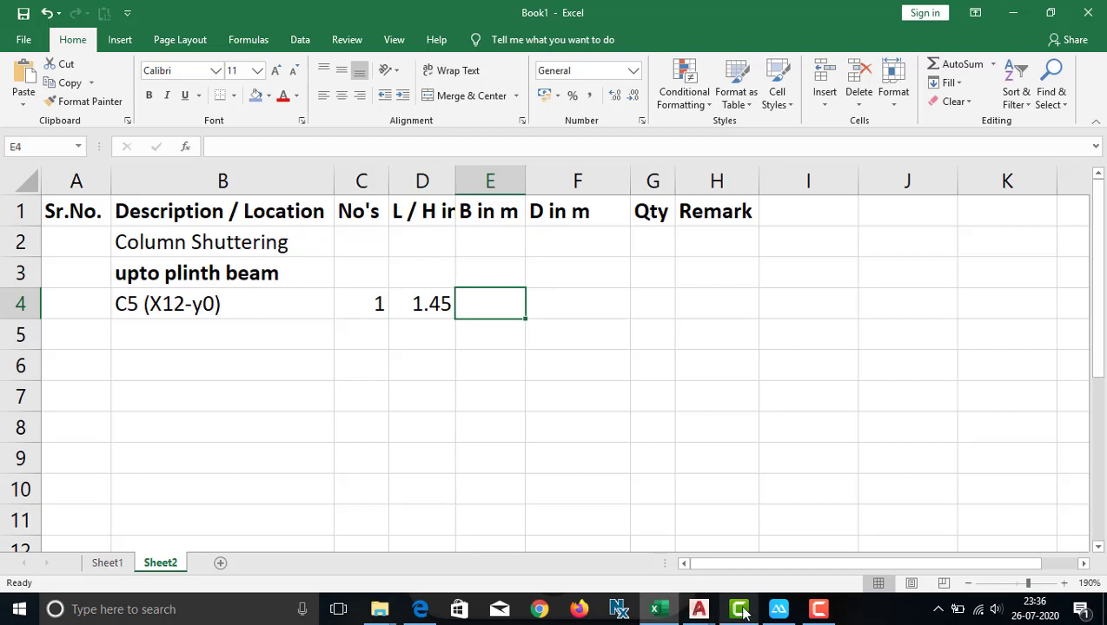
Switch to the upper plinth beam layout in AutoCAD and read column C5's foundation-to-ground-floor cross-section size in the column schedule
mouse_move(699, 610)
click(748, 567)
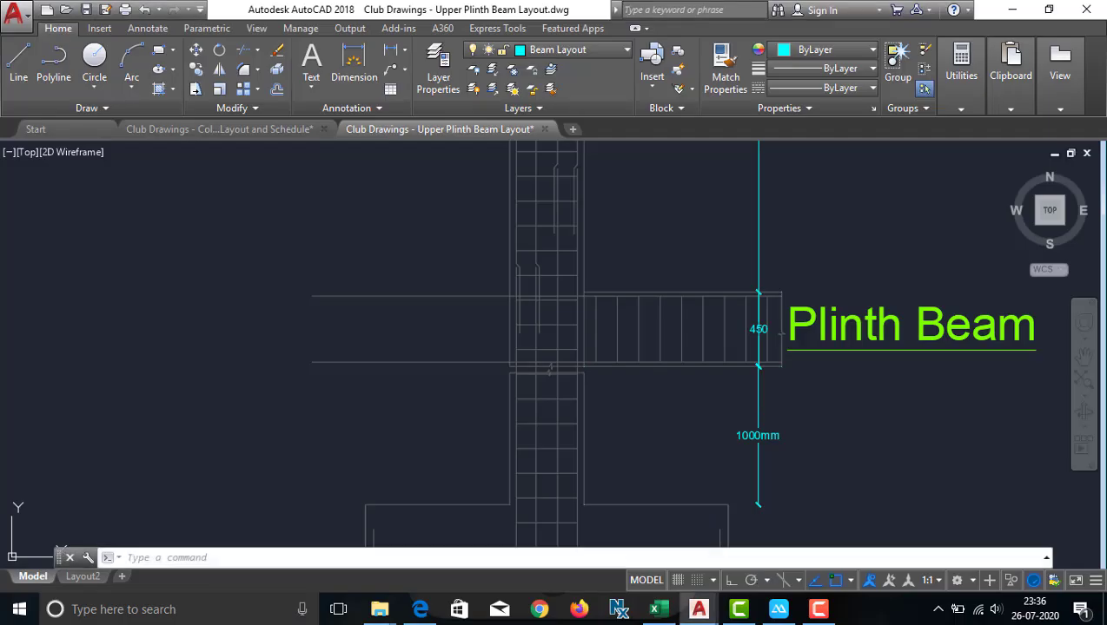
scroll(786, 386, down, 8)
scroll(261, 400, up, 5)
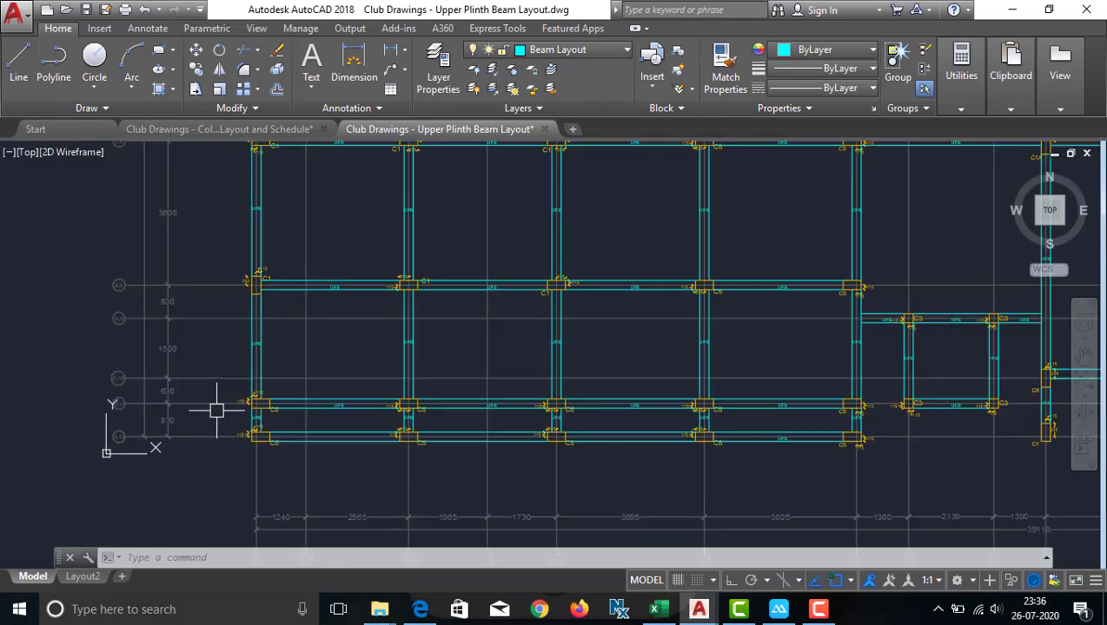
scroll(279, 456, up, 5)
scroll(348, 425, down, 8)
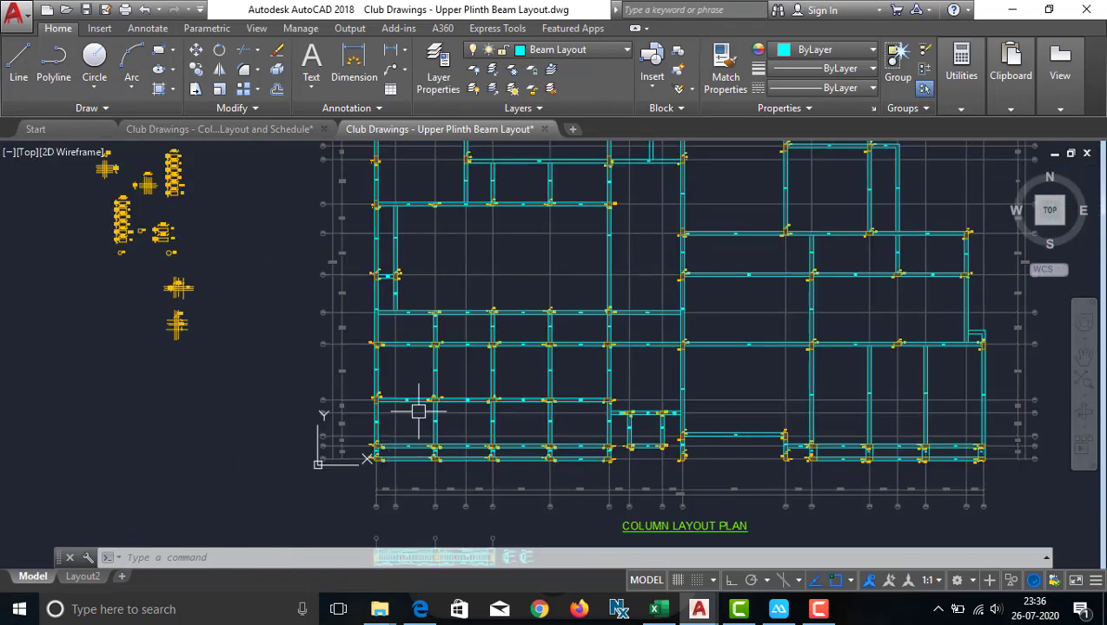
drag(443, 251, 383, 523)
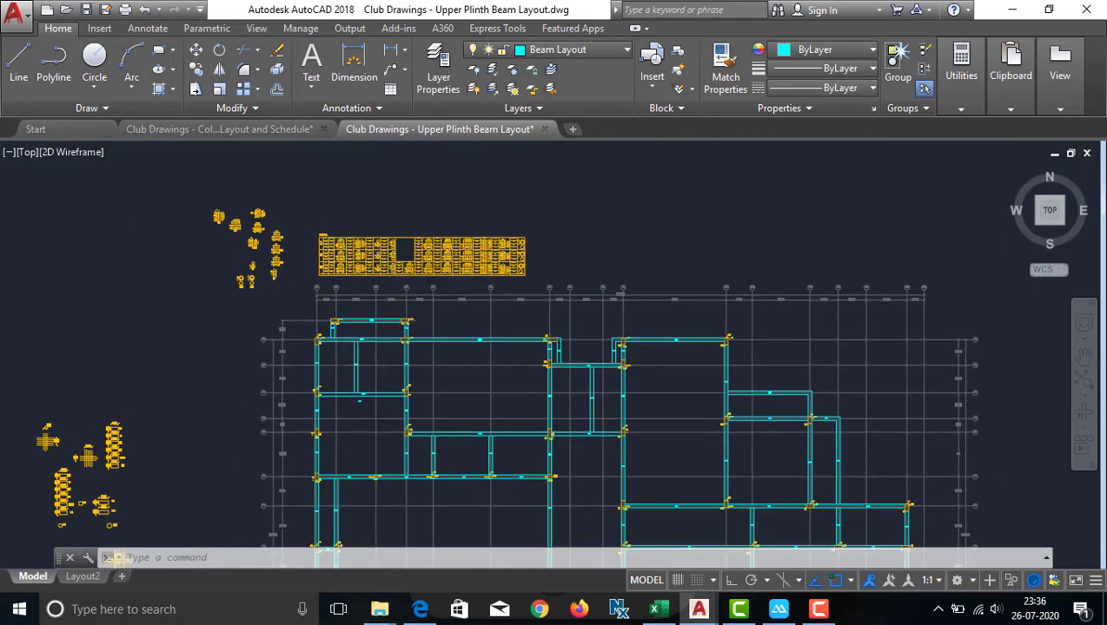
scroll(313, 265, up, 6)
scroll(286, 330, down, 5)
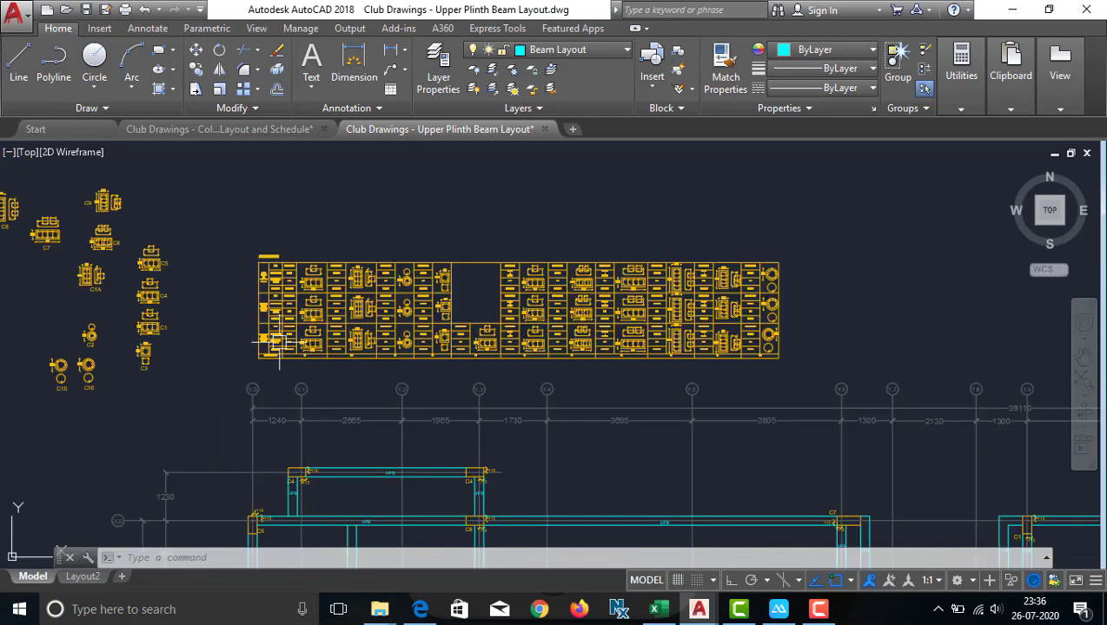
scroll(278, 343, up, 5)
scroll(388, 331, up, 2)
scroll(390, 347, down, 2)
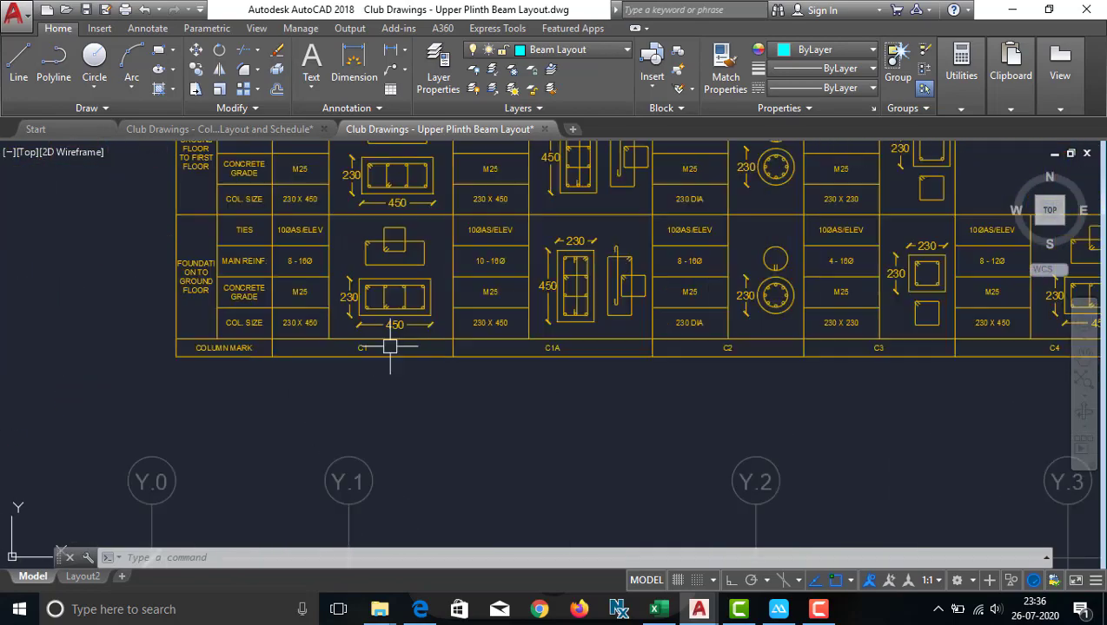
drag(731, 348, 432, 395)
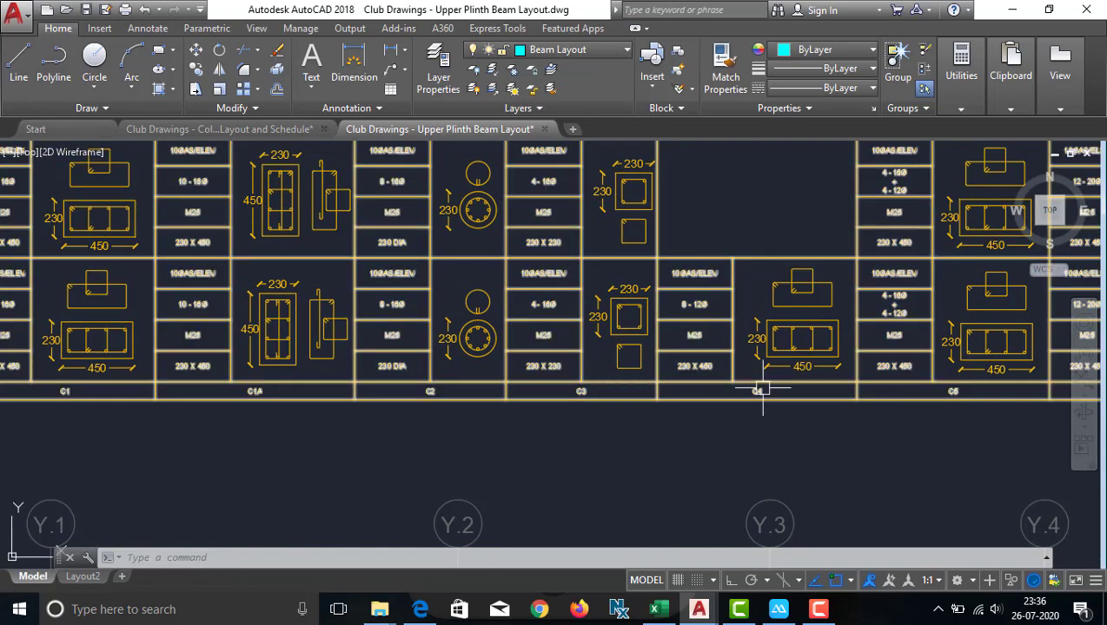
mouse_move(869, 395)
mouse_down()
mouse_move(803, 423)
mouse_move(511, 403)
mouse_up()
scroll(519, 400, up, 4)
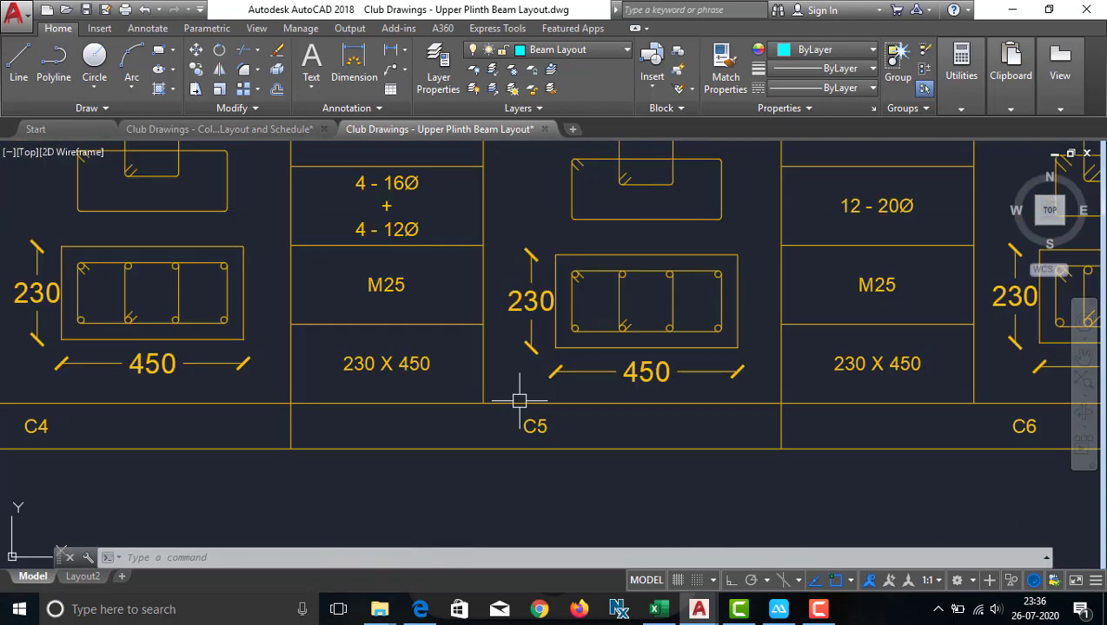
drag(644, 375, 577, 420)
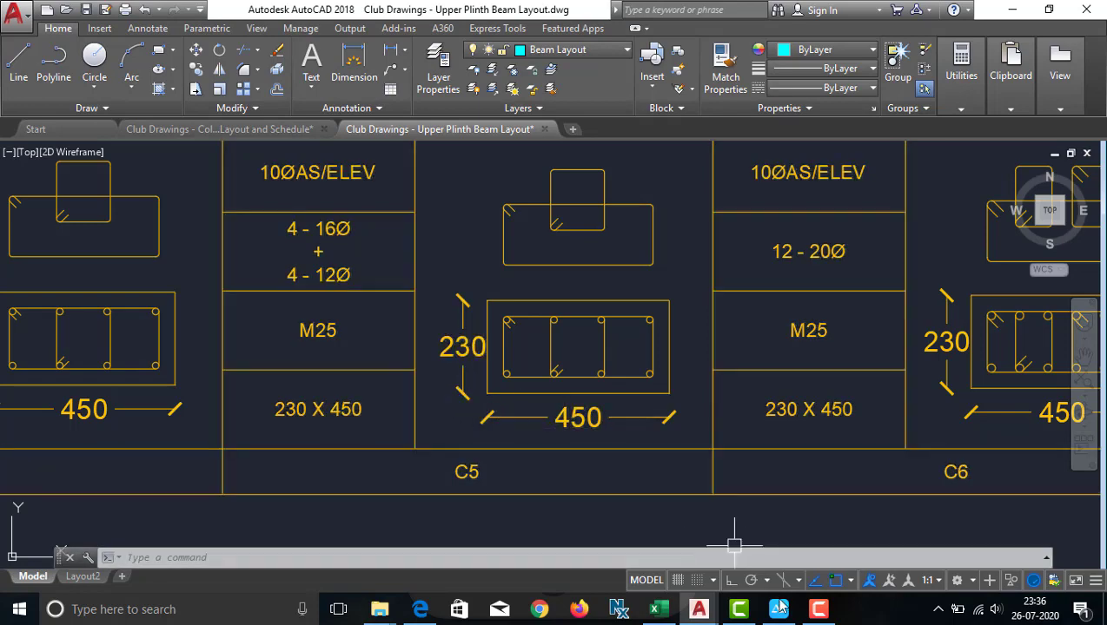
Switch to Excel and enter the C5 column breadth .23 in E4 and depth .45 in F4
click(660, 611)
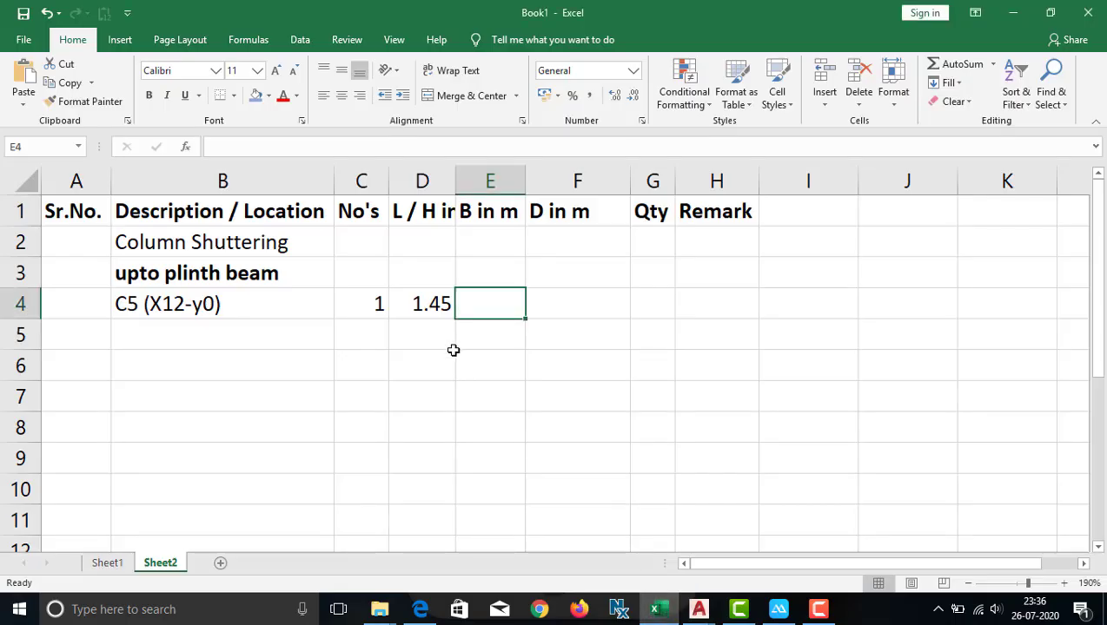
text(.23)
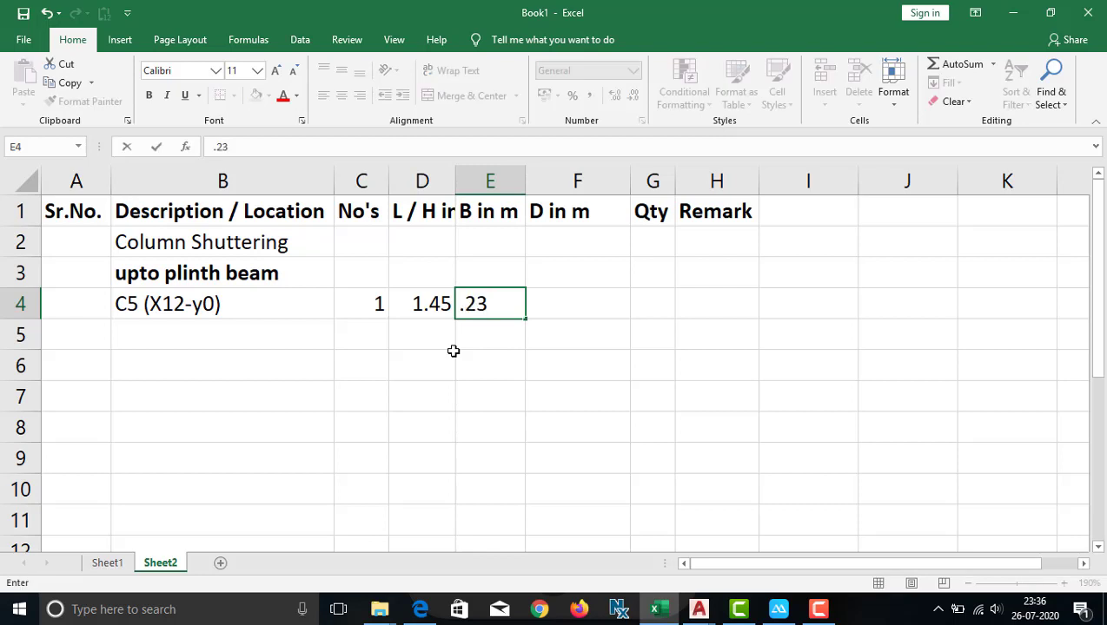
key(Tab)
text(.45)
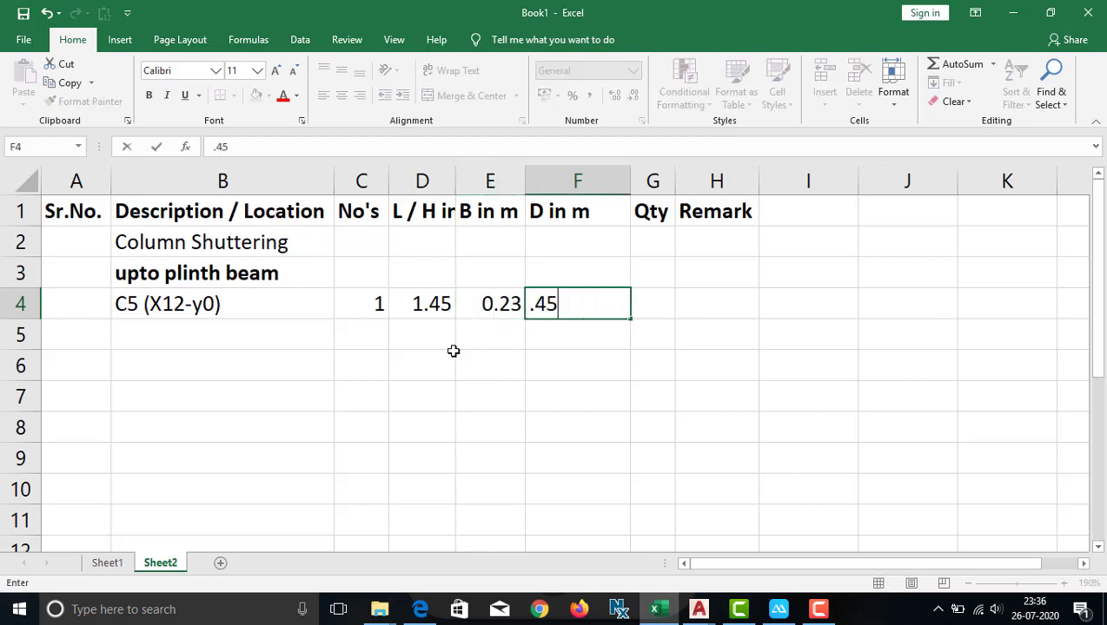
key(Tab)
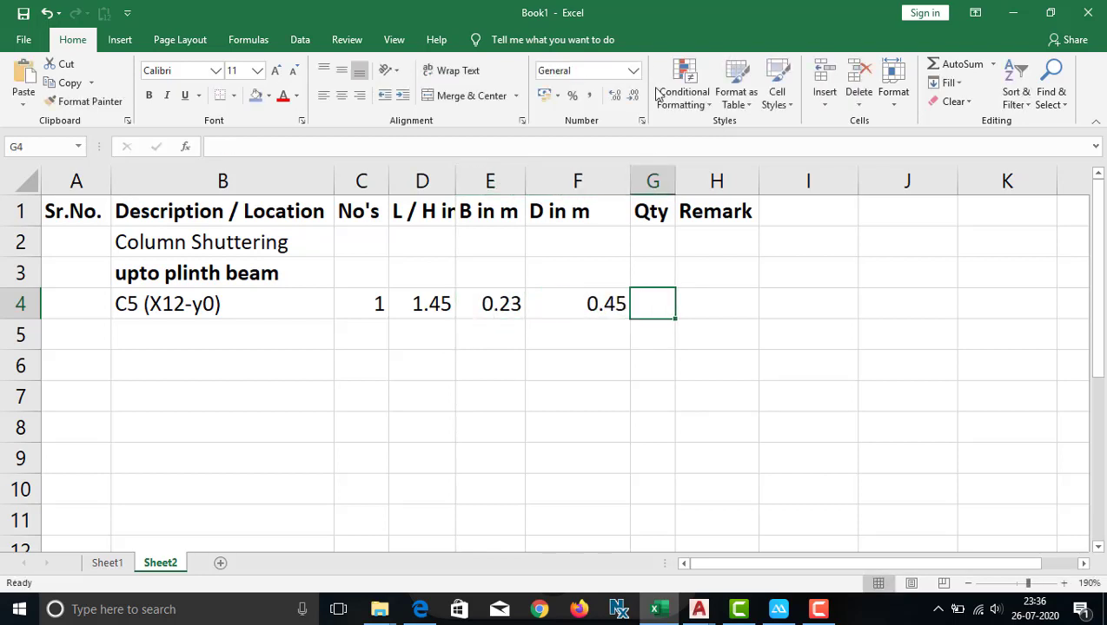
Enter the C5 shuttering quantity formula +C4*D4*(2*E4+2*F4) in G4
drag(656, 226, 667, 315)
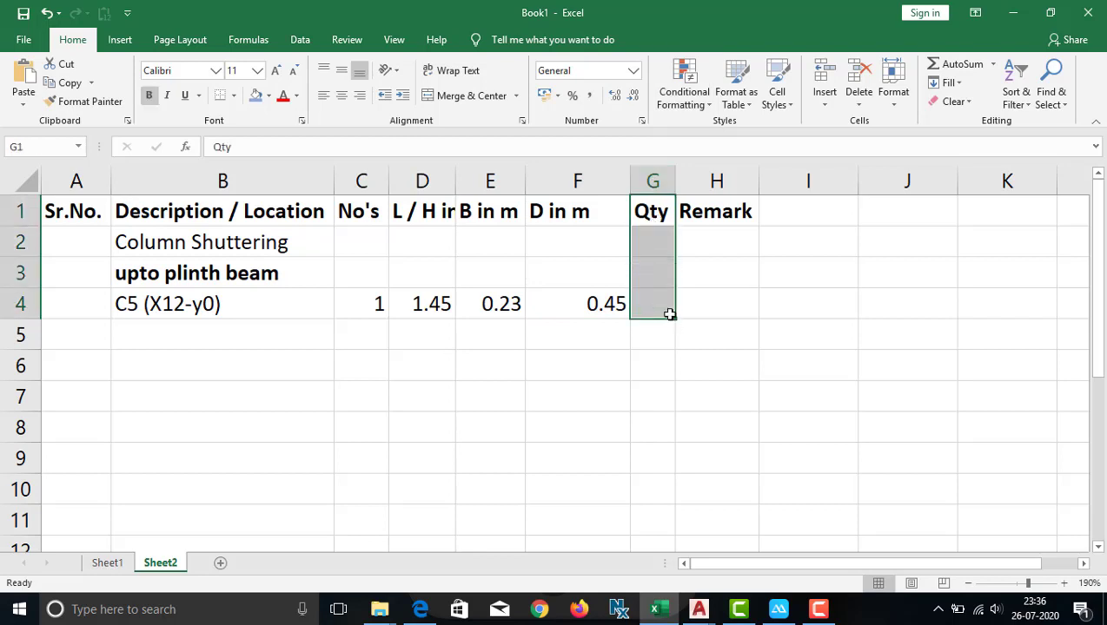
click(669, 313)
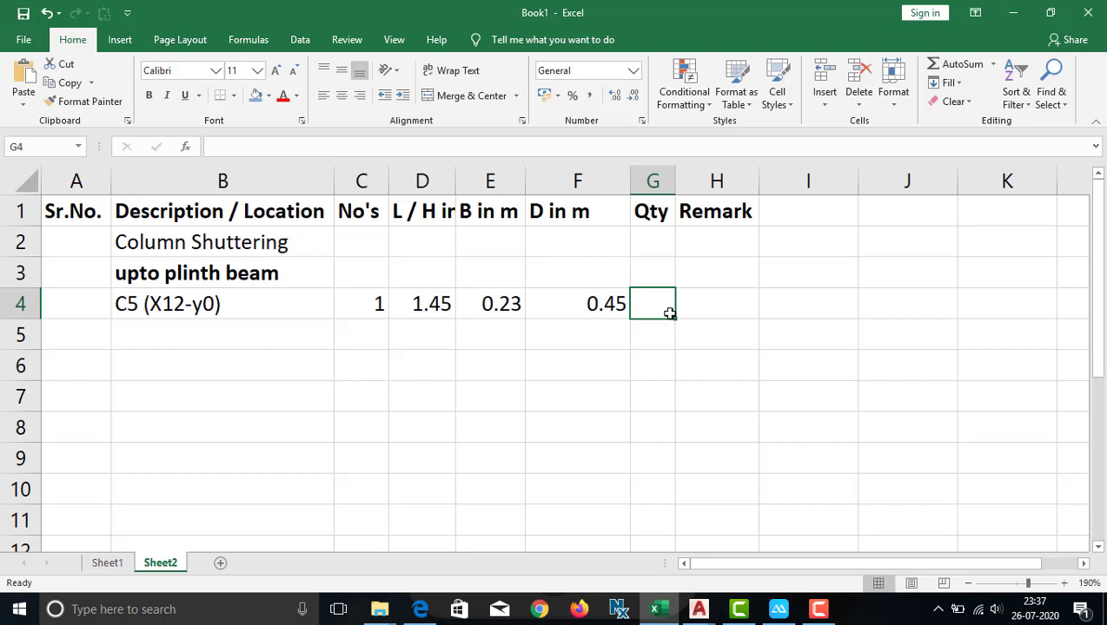
text(+)
key(Left)
key(Left)
key(Left)
key(Left)
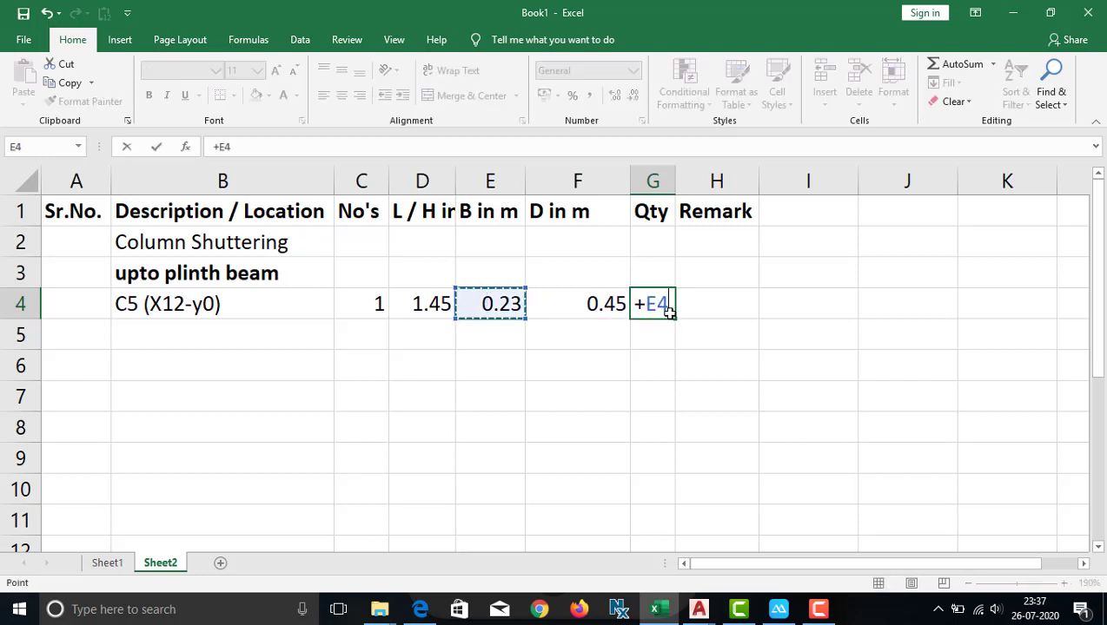
text(*)
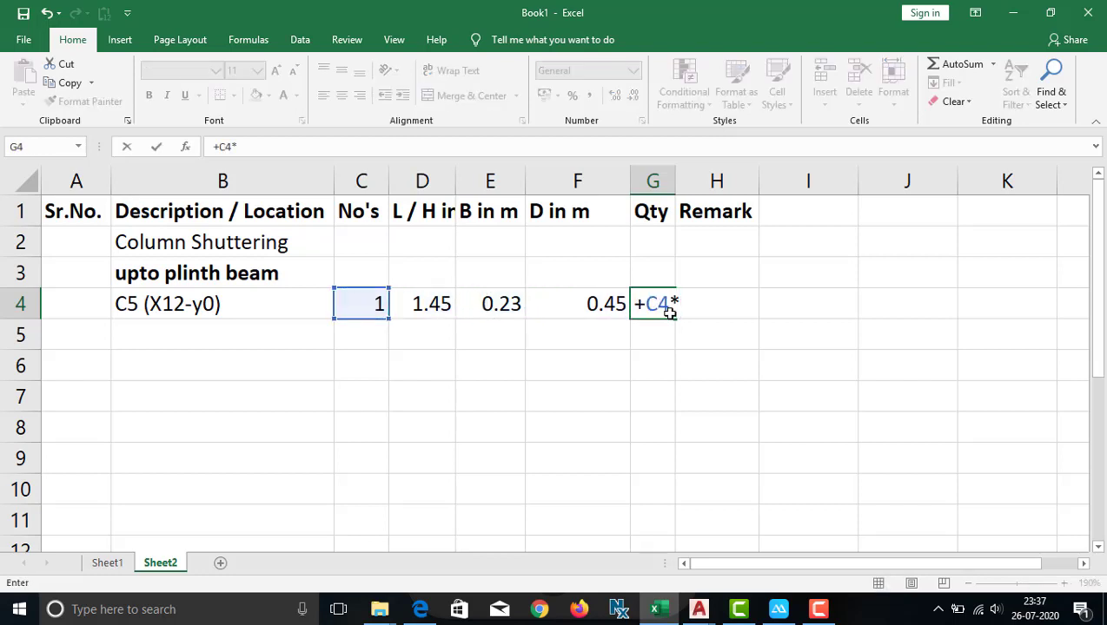
key(Left)
key(Left)
key(Left)
text(*)
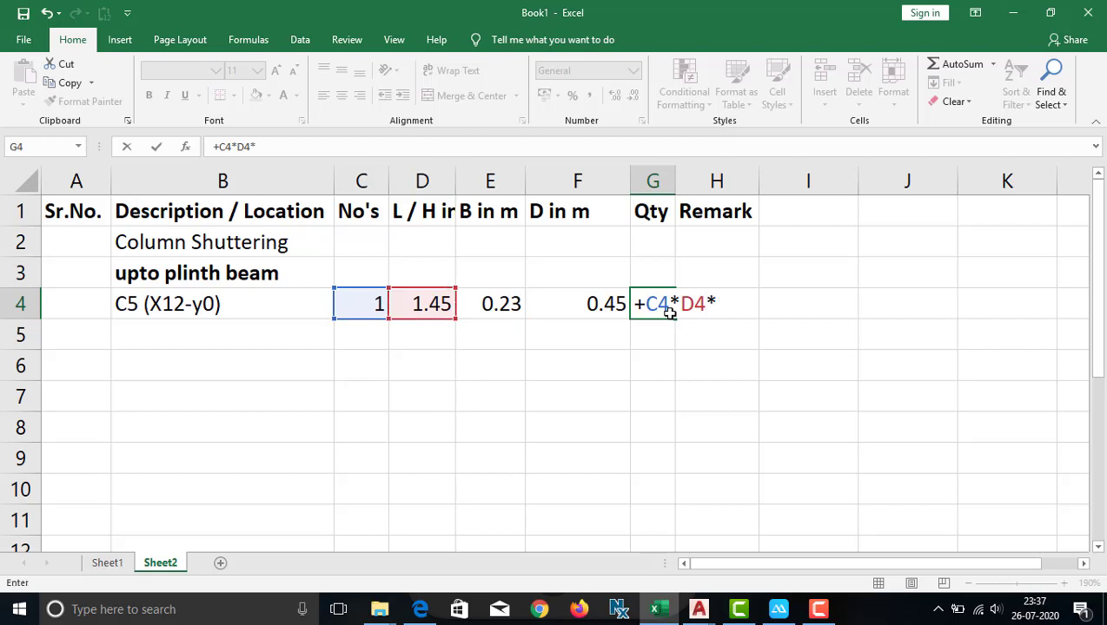
text((2*)
click(516, 301)
text(+)
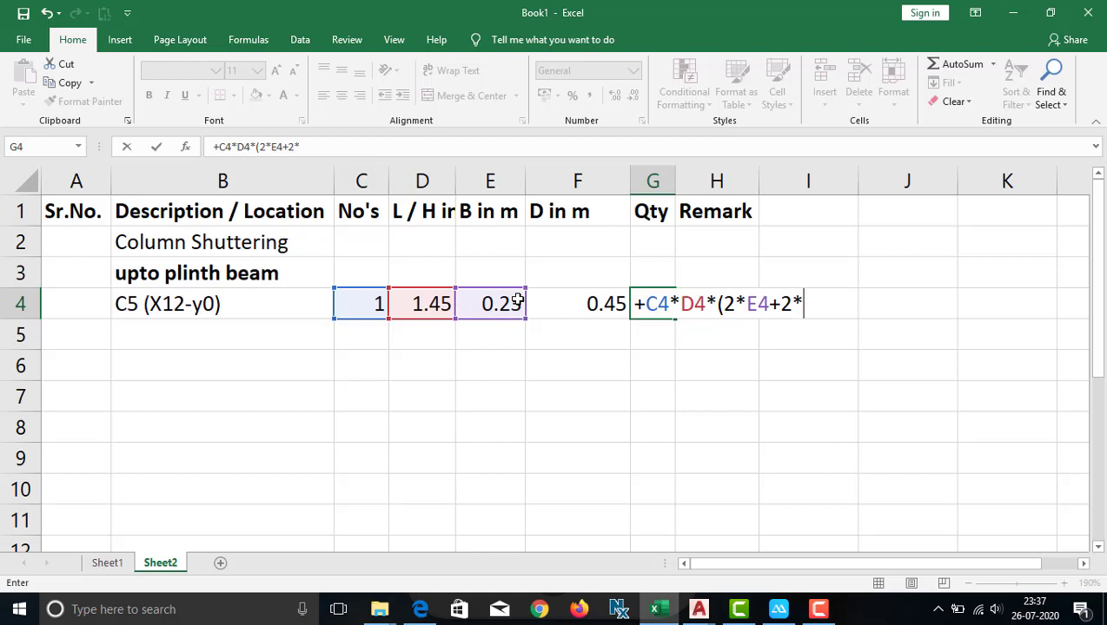
text(2*)
click(605, 310)
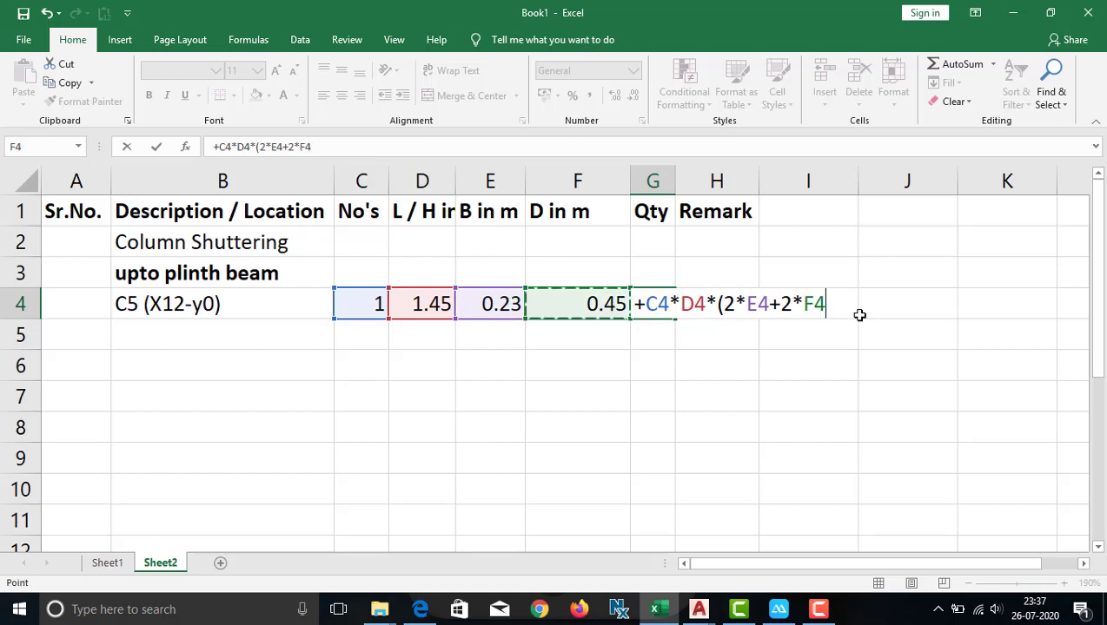
text())
key(Return)
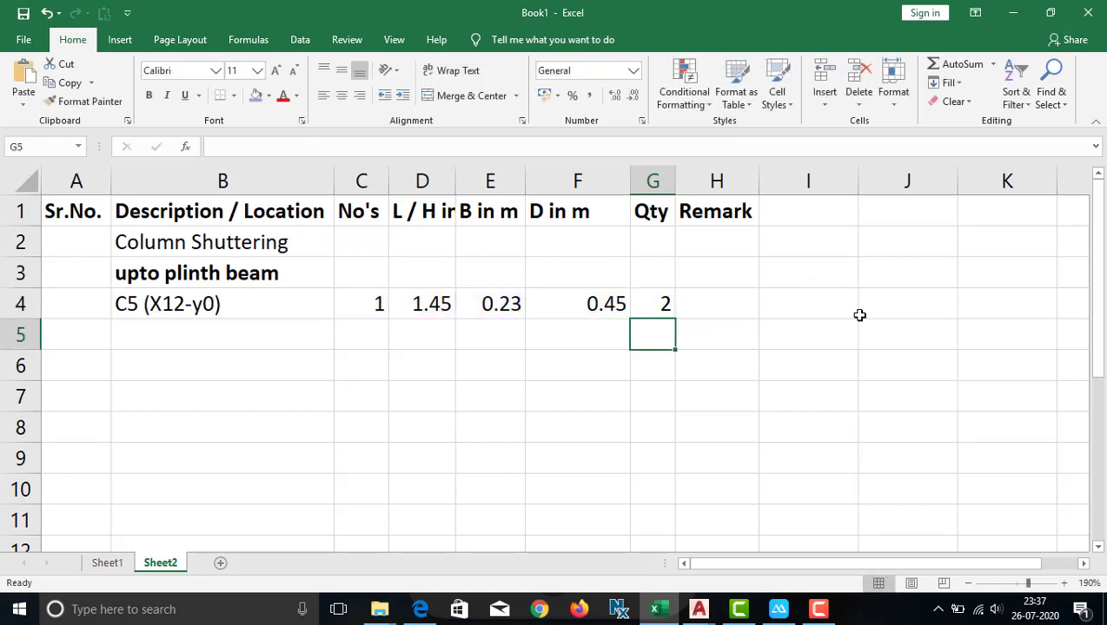
Auto-fit the widths of columns C through G to their contents and review the G4 quantity formula
drag(361, 180, 650, 179)
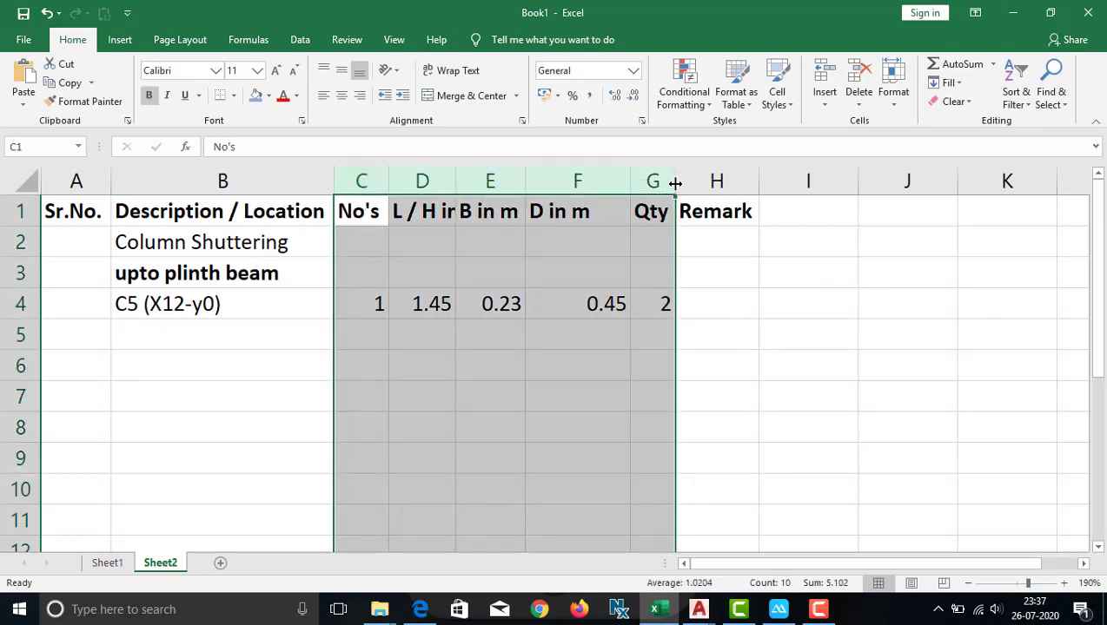
double_click(675, 183)
click(798, 339)
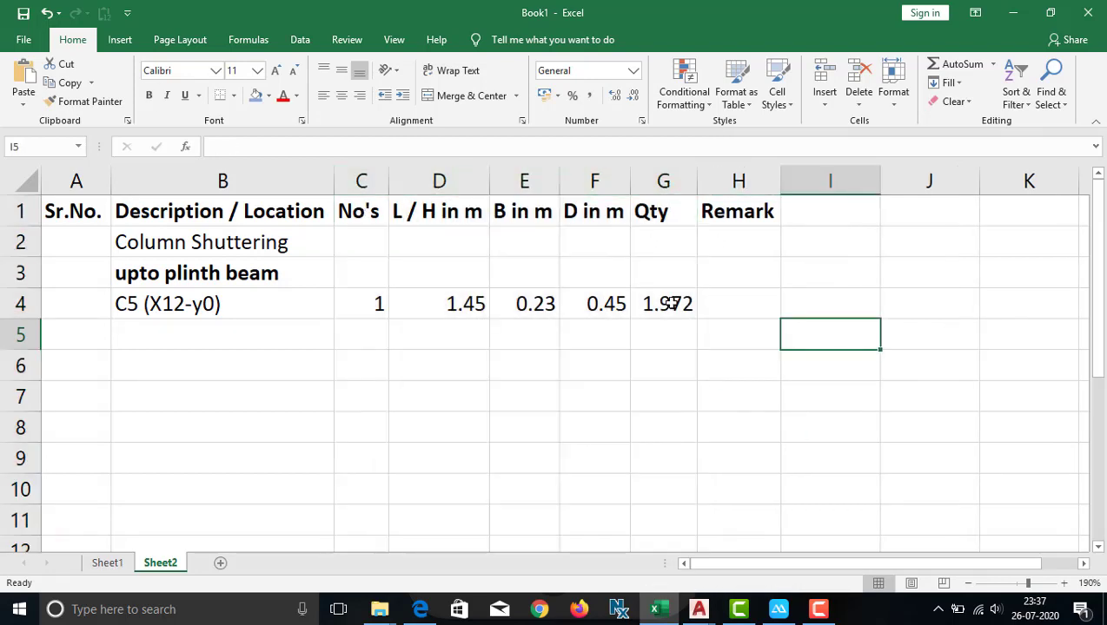
click(671, 303)
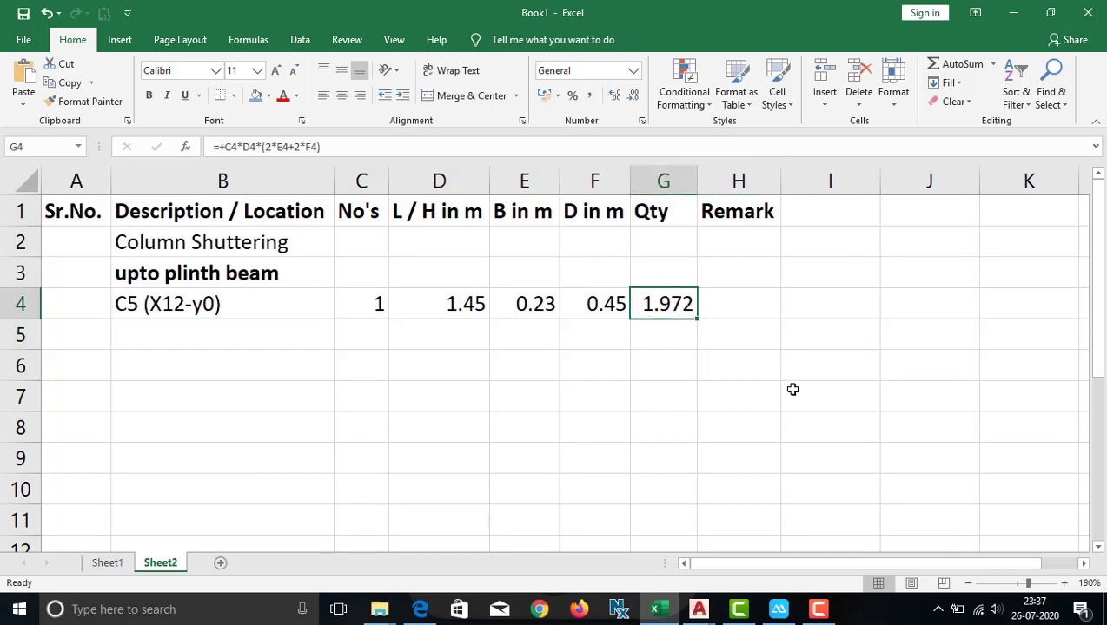
click(258, 275)
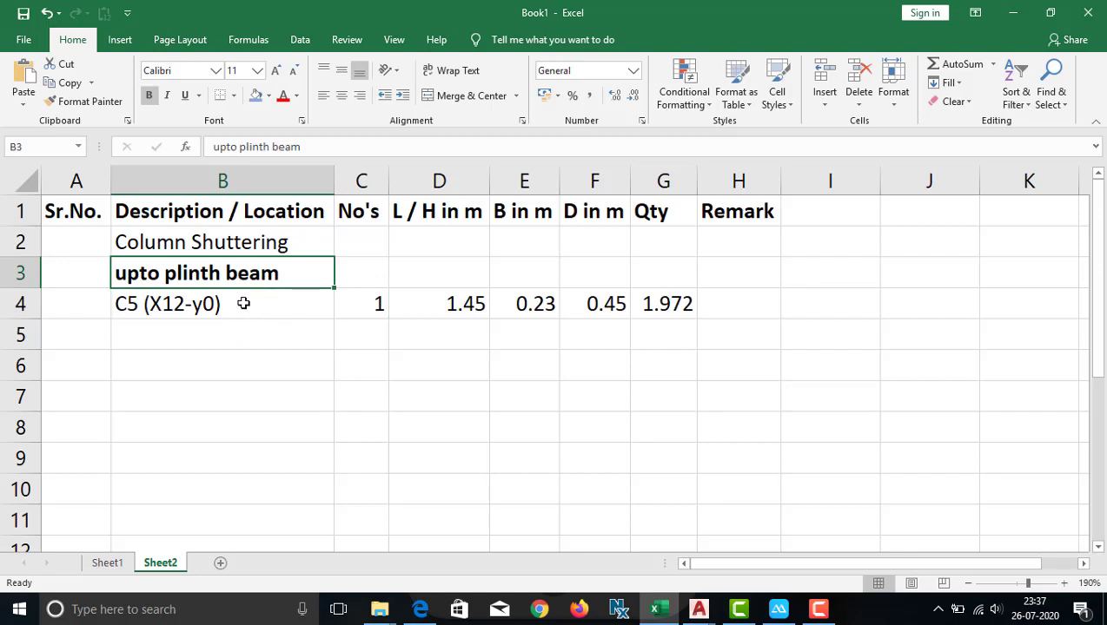
drag(243, 303, 249, 357)
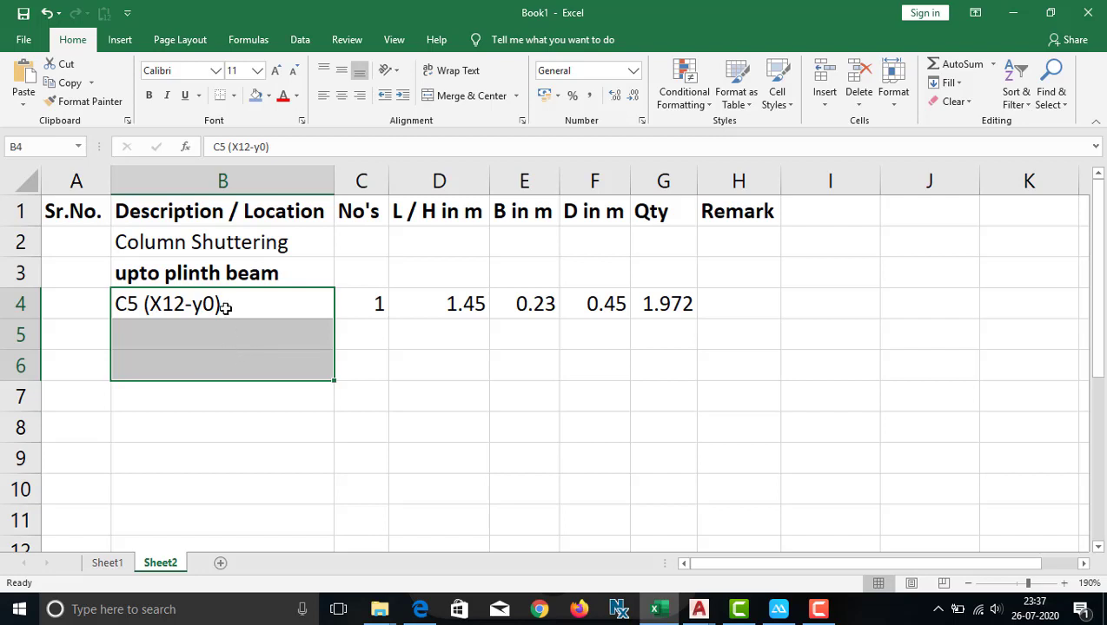
drag(225, 308, 217, 437)
click(208, 365)
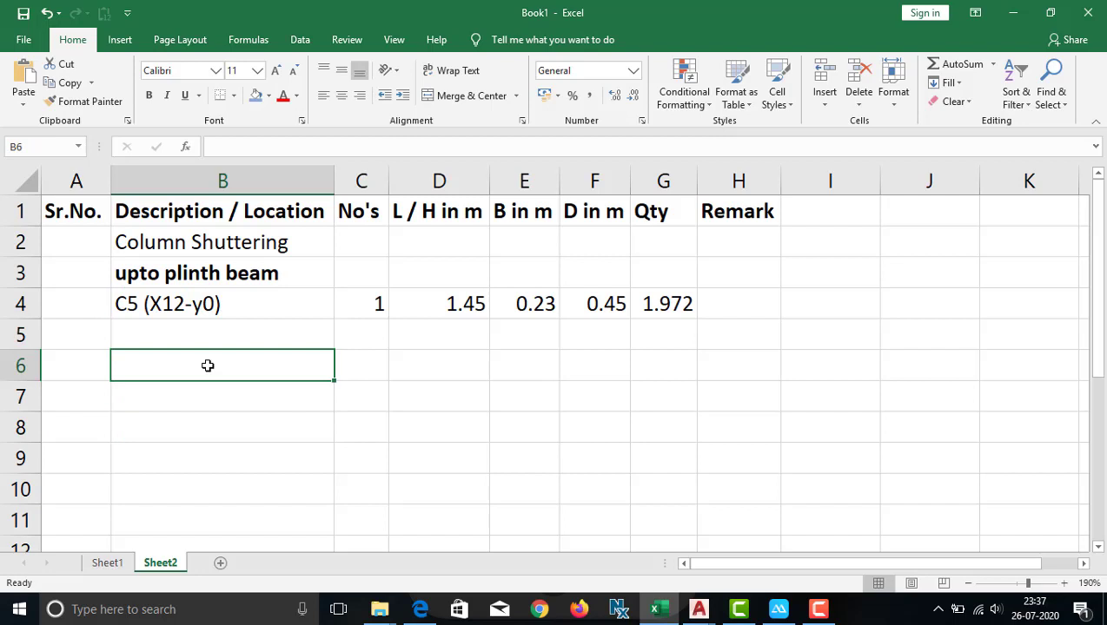
Copy the "upto plinth beam" heading from B3 to B7
click(185, 280)
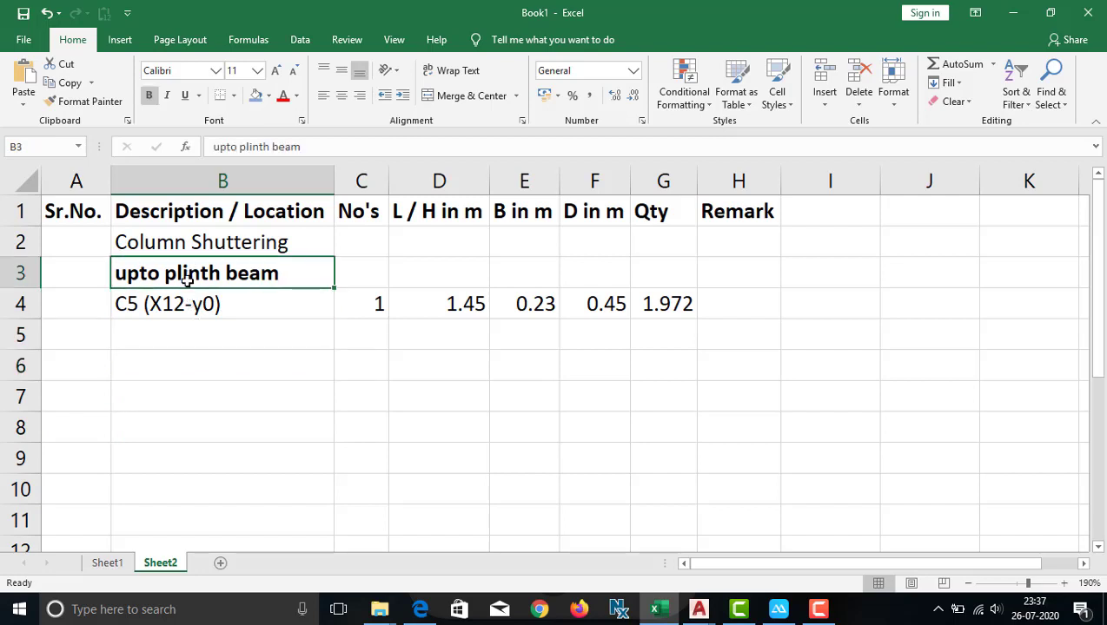
key(ctrl+c)
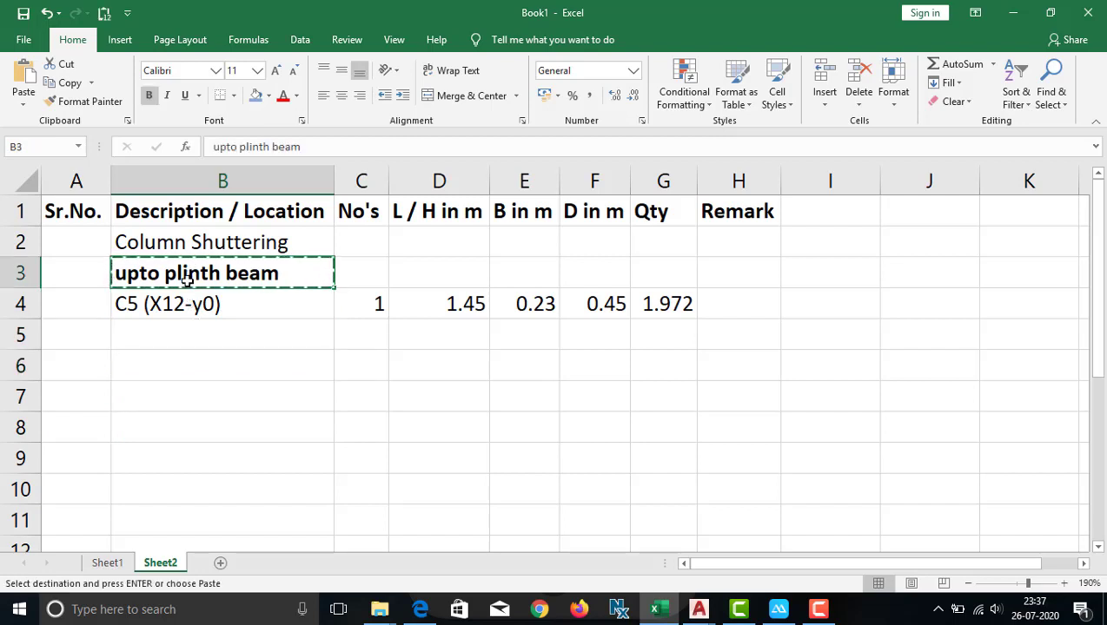
key(Down)
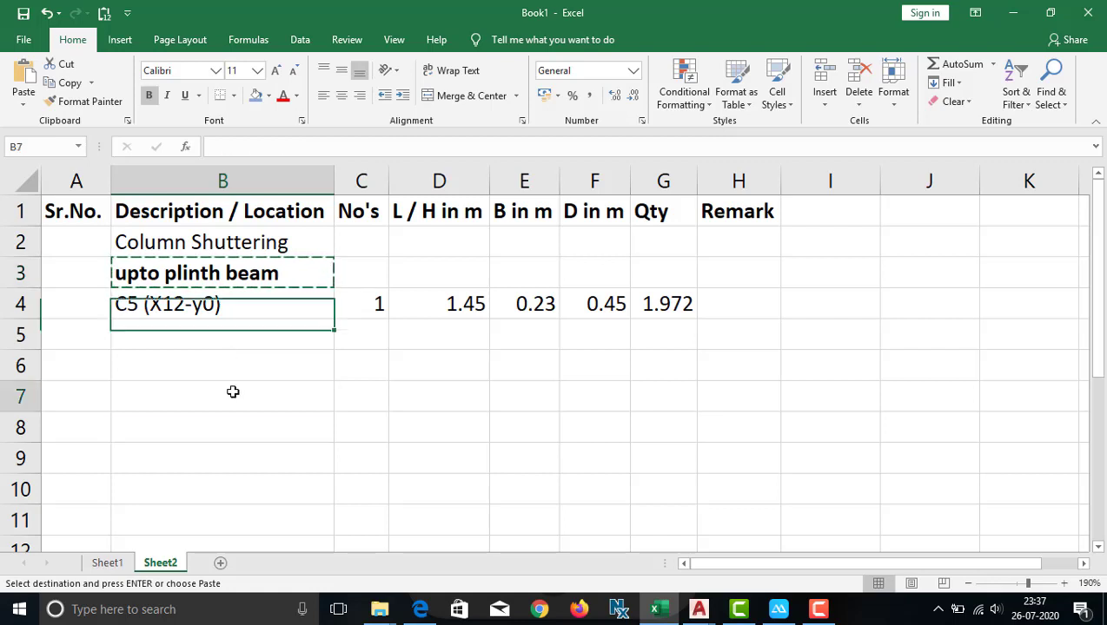
click(232, 392)
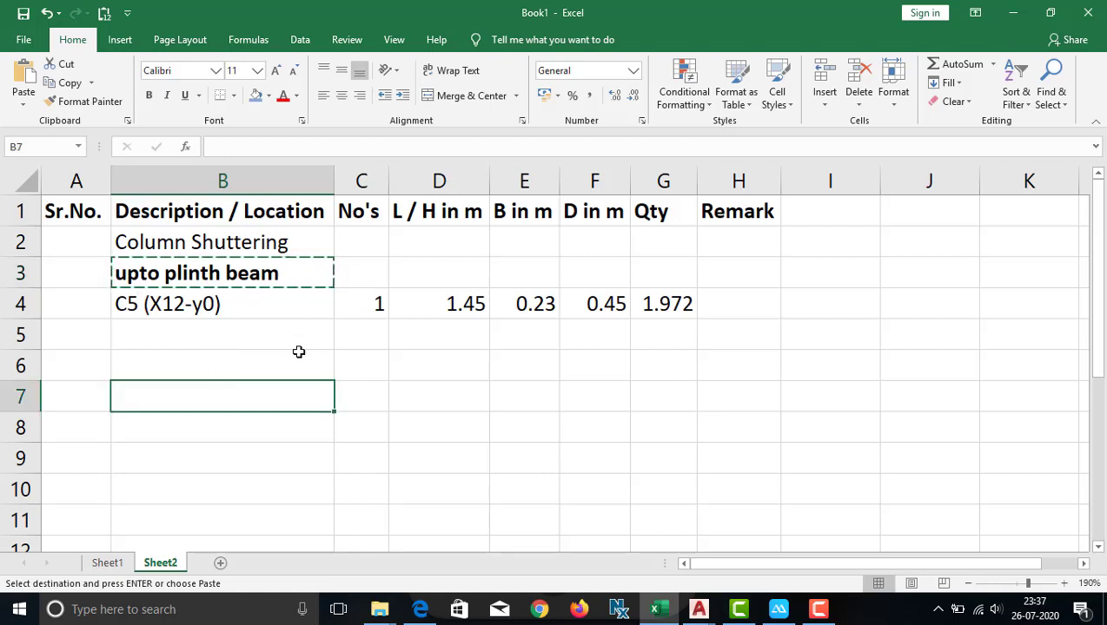
key(ctrl+v)
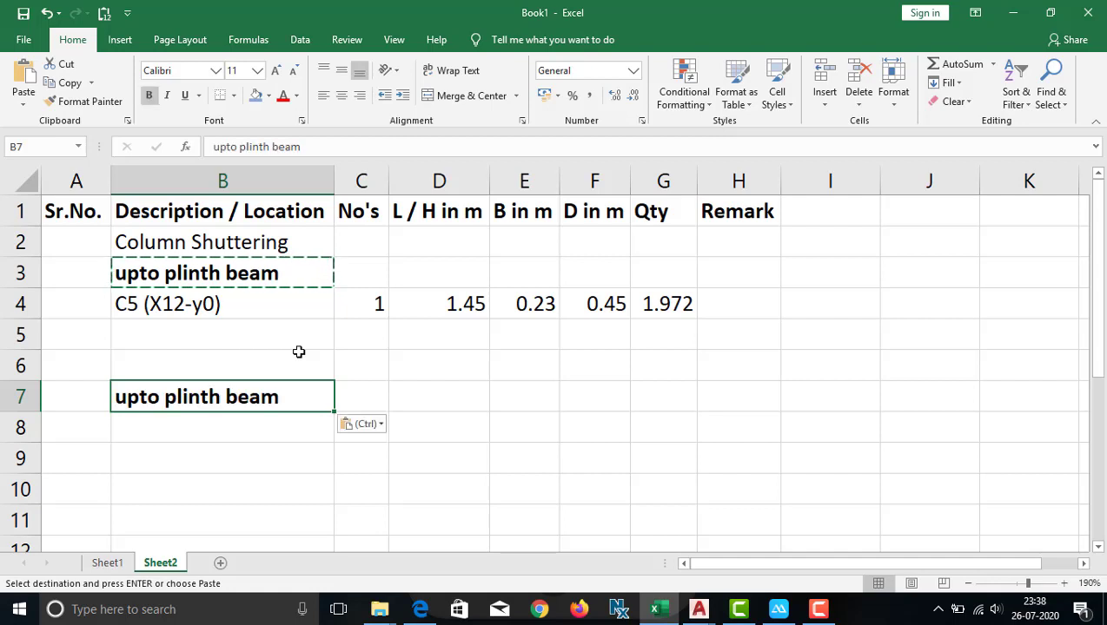
key(Escape)
Change the copied heading in B7 to "from plinth beam to floor beam"
key(F2)
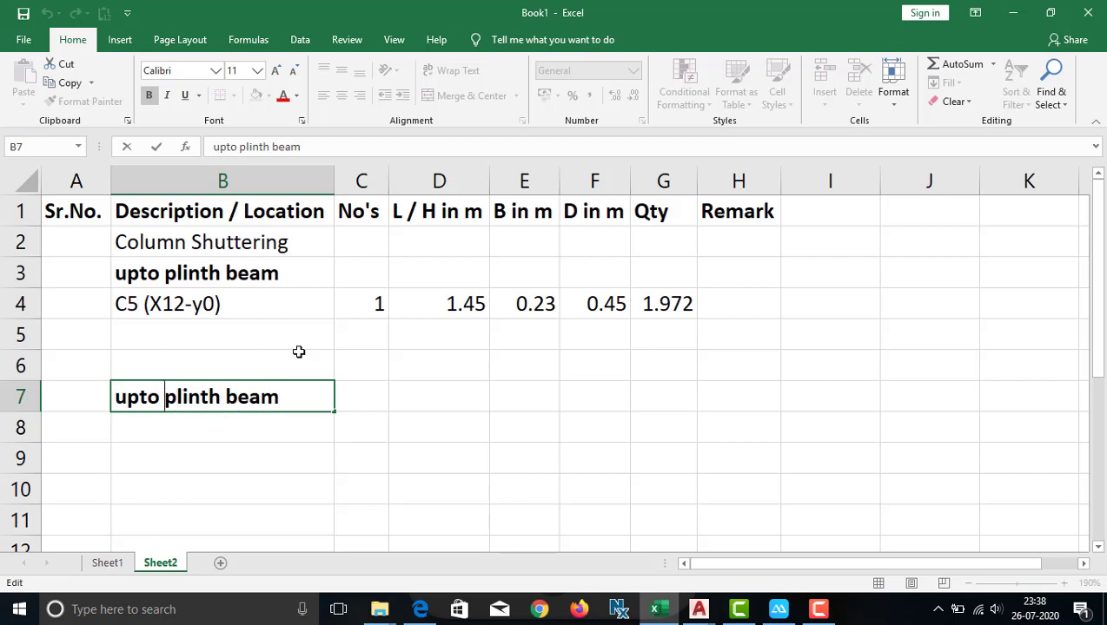
key(shift+Left)
key(shift+Left)
key(shift+Left)
key(shift+Left)
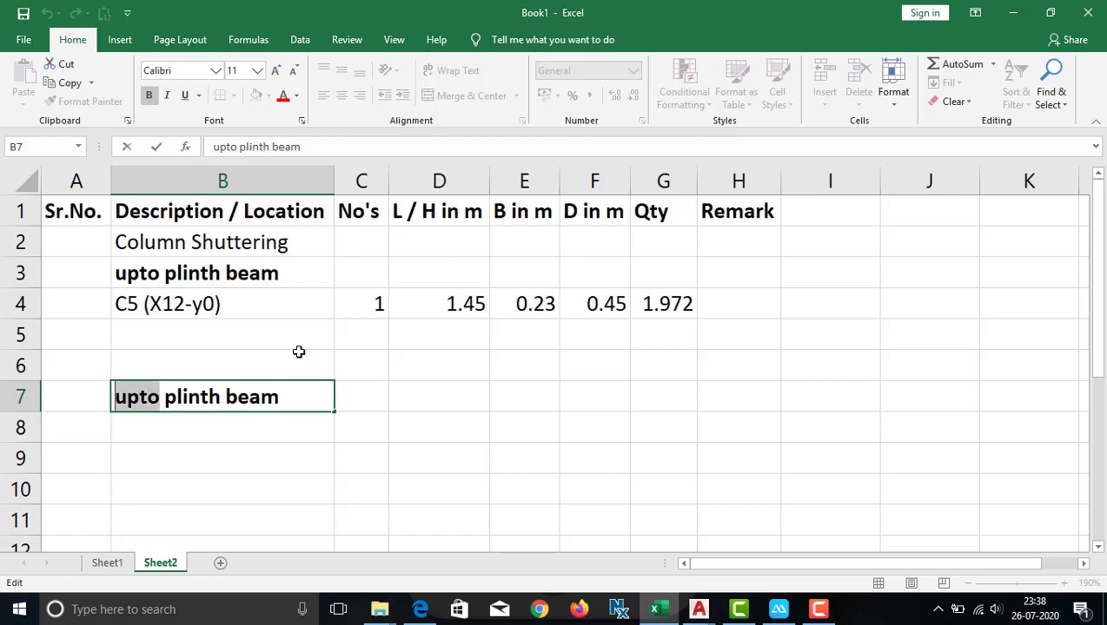
text(from)
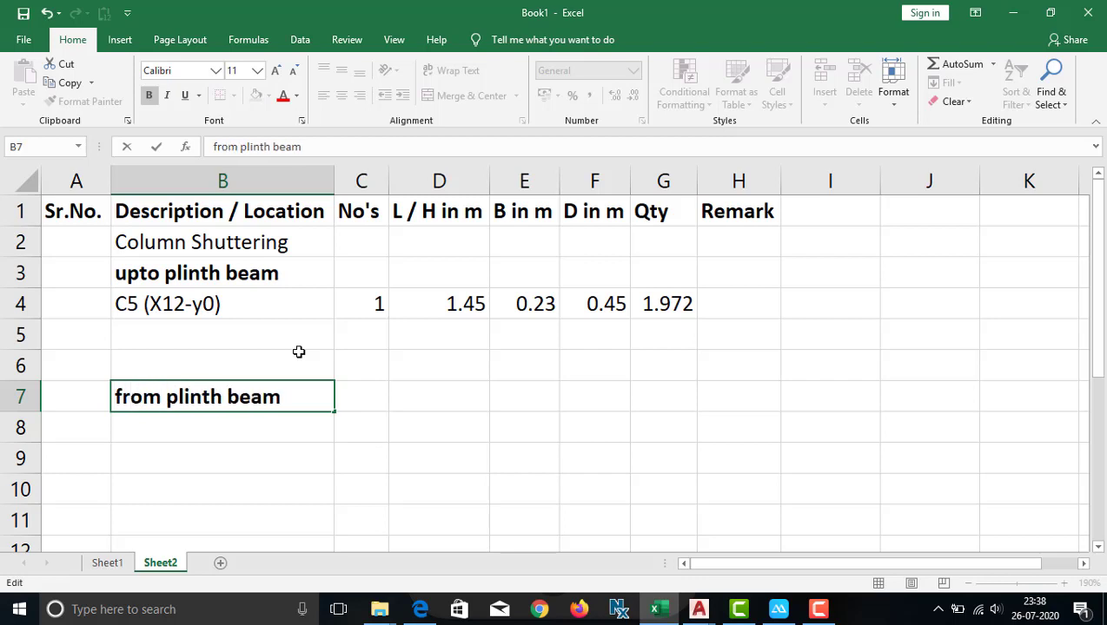
text( plinth beam to floor)
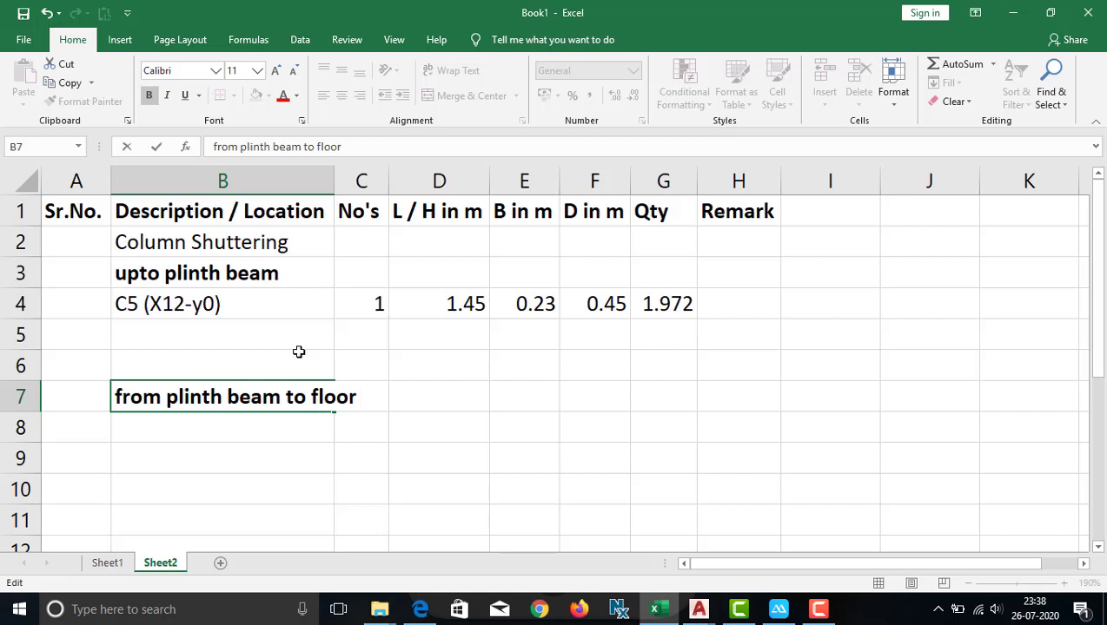
text( beam)
key(Return)
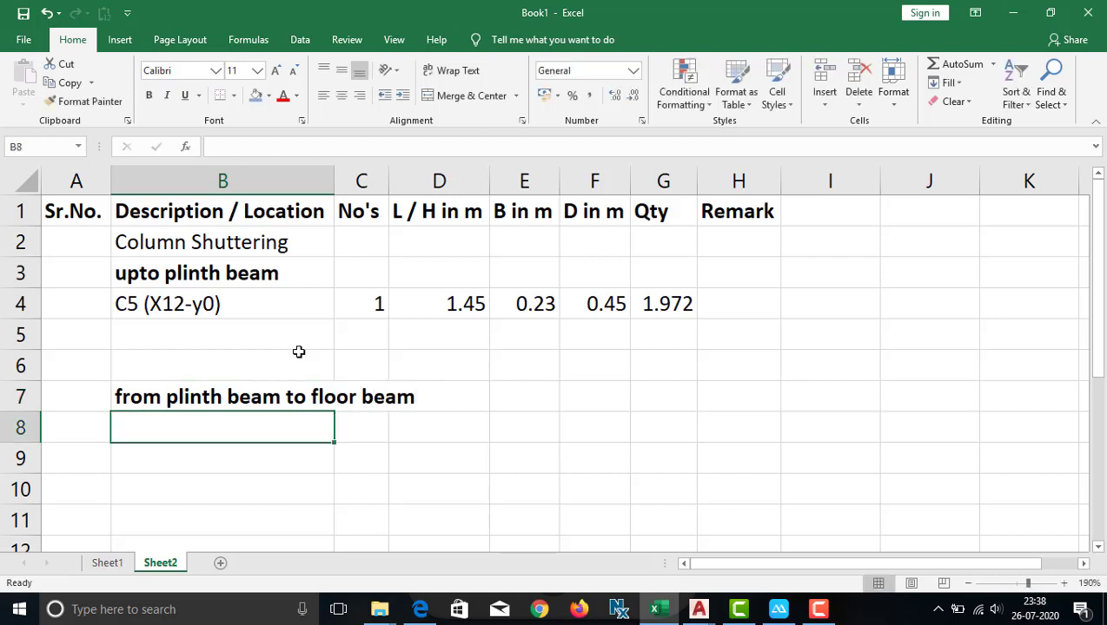
Copy the entire C5 (X12-y0) measurement row 4 into row 8 below the new heading
click(15, 303)
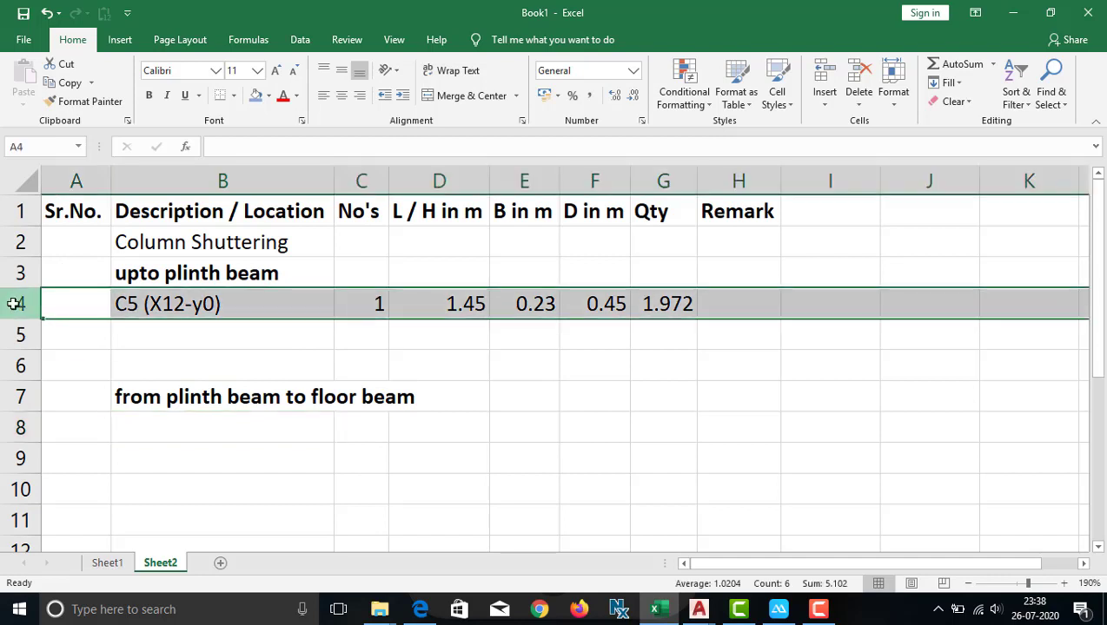
key(ctrl+c)
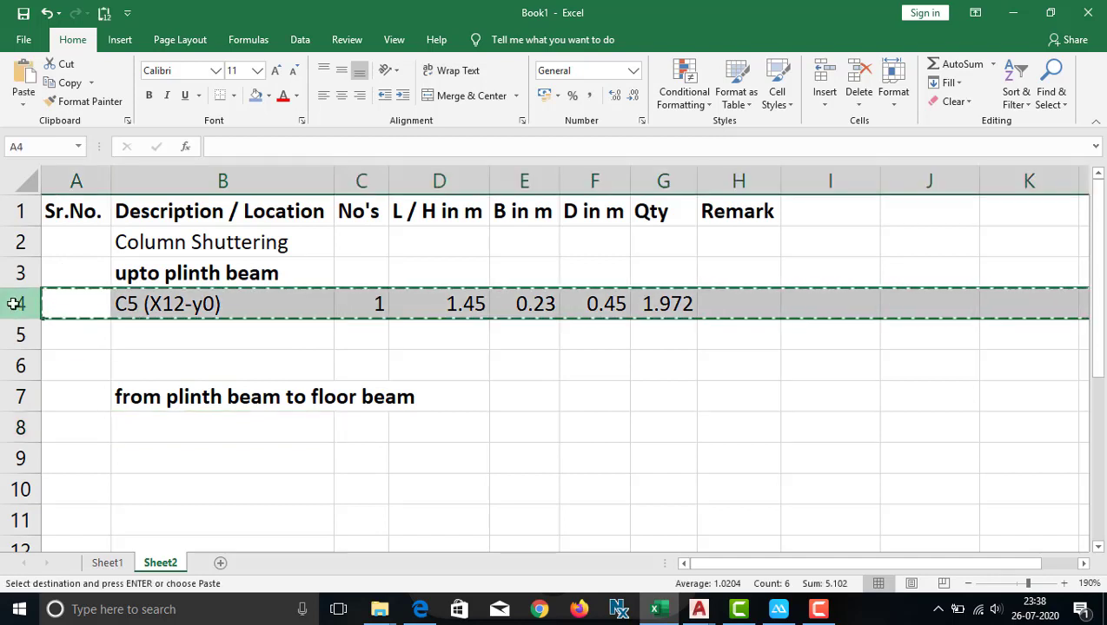
click(12, 427)
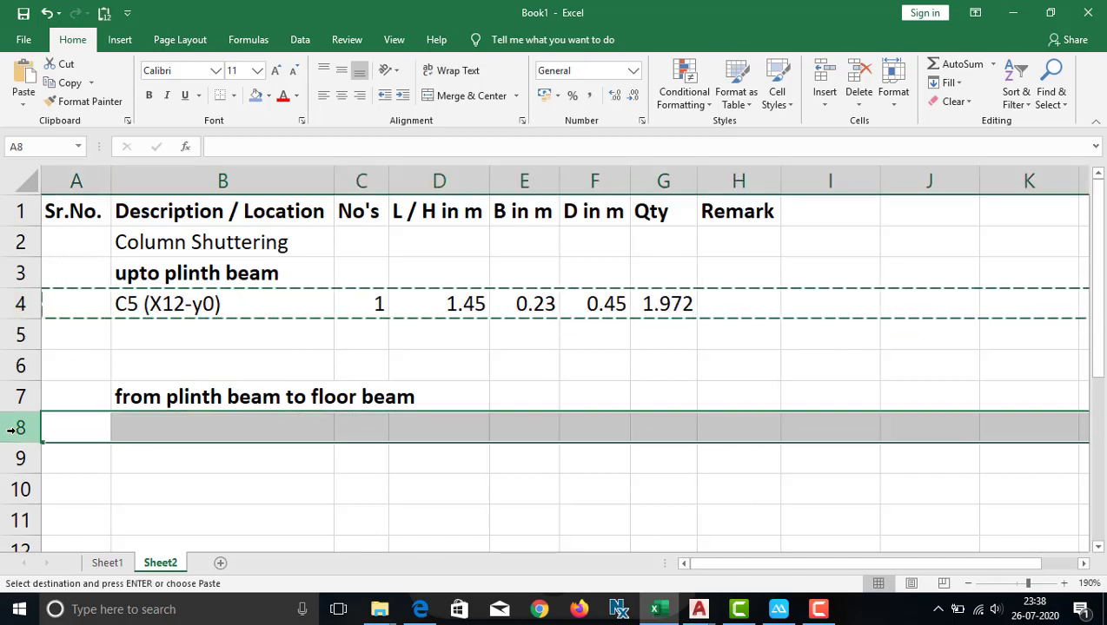
key(ctrl+v)
Clear the copied number, height, breadth and depth values in C8:F8, keeping the quantity formula in G8
key(Right)
key(Right)
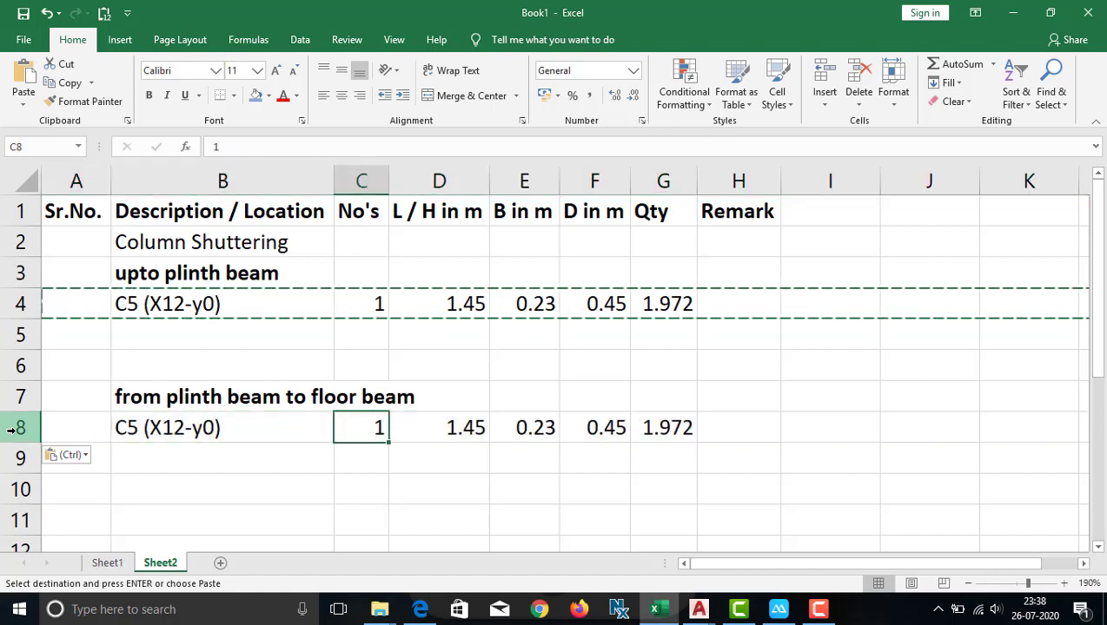
key(shift+Right)
key(shift+Right)
key(shift+Right)
key(shift+Right)
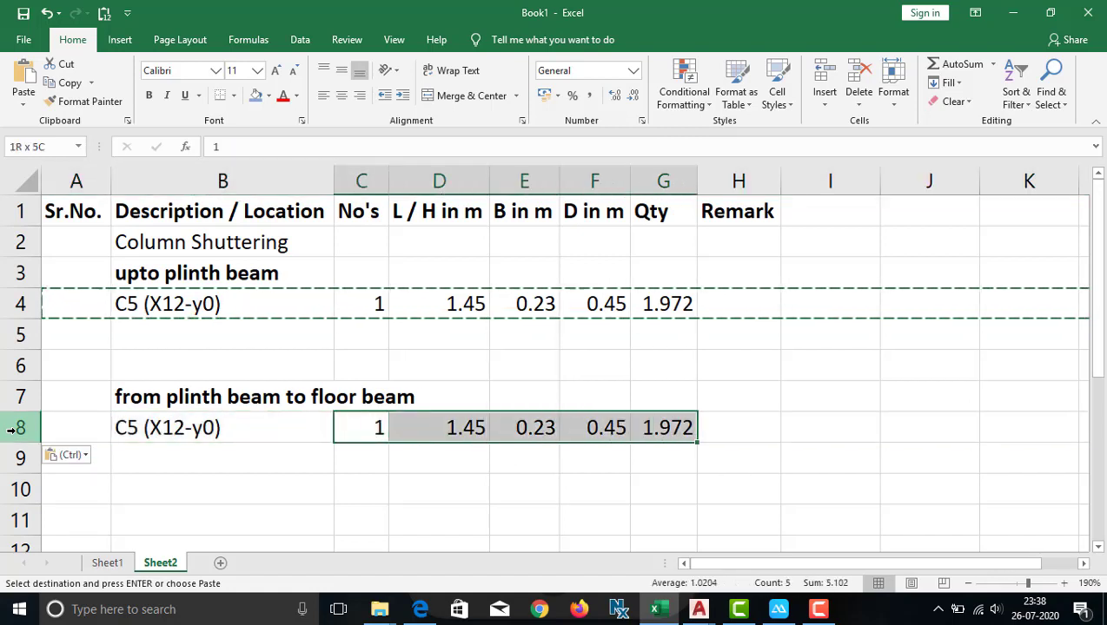
key(shift+Left)
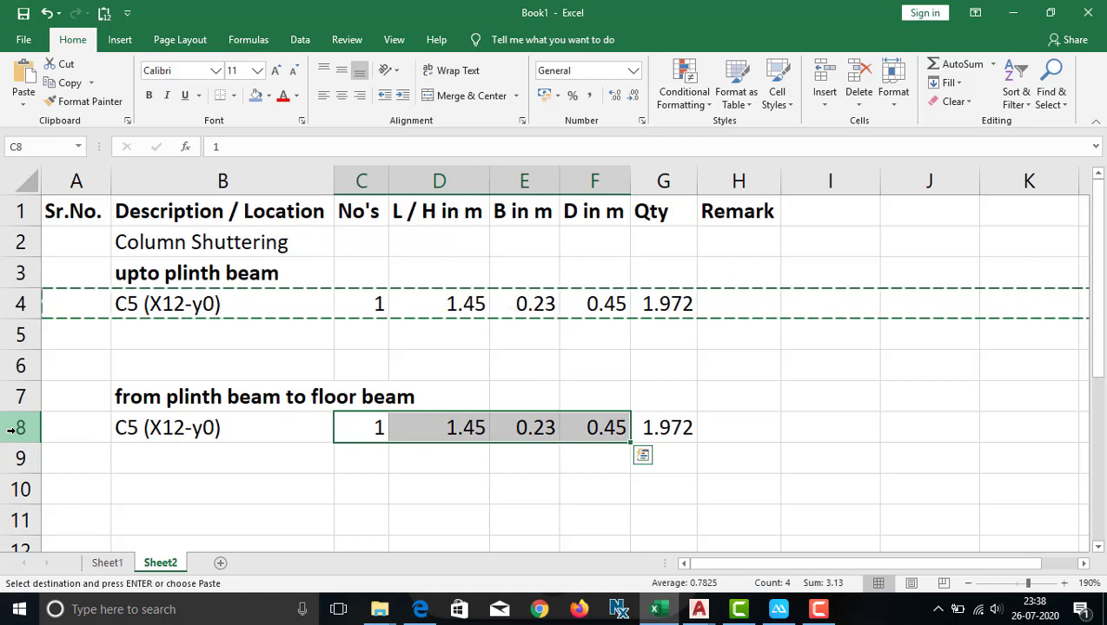
key(Delete)
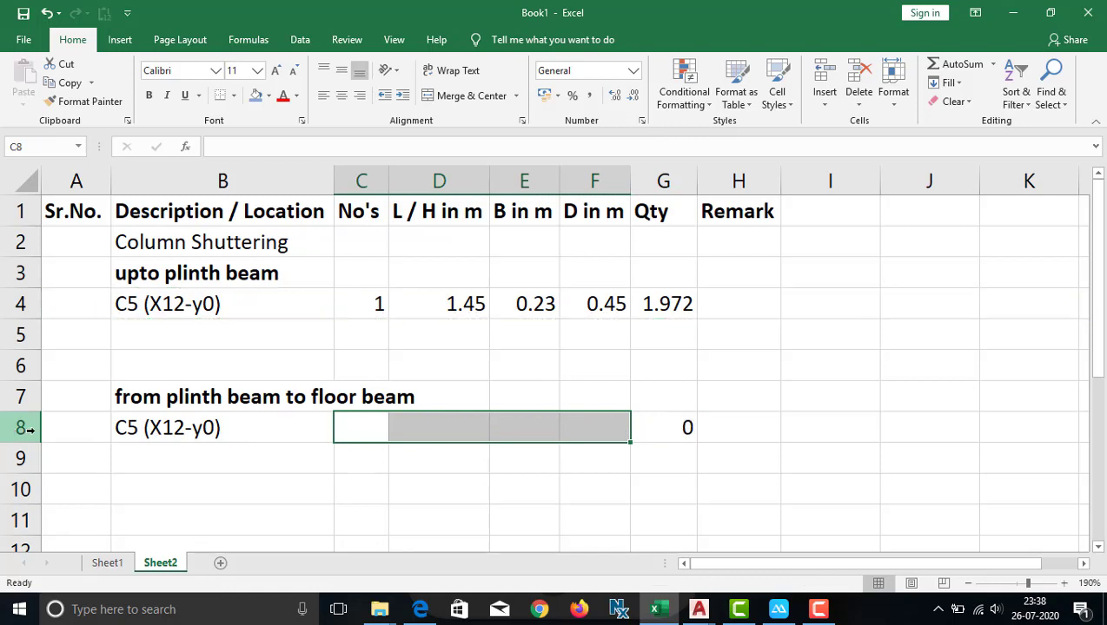
Enter 1 as the number of C5 columns in C8
click(299, 404)
click(358, 423)
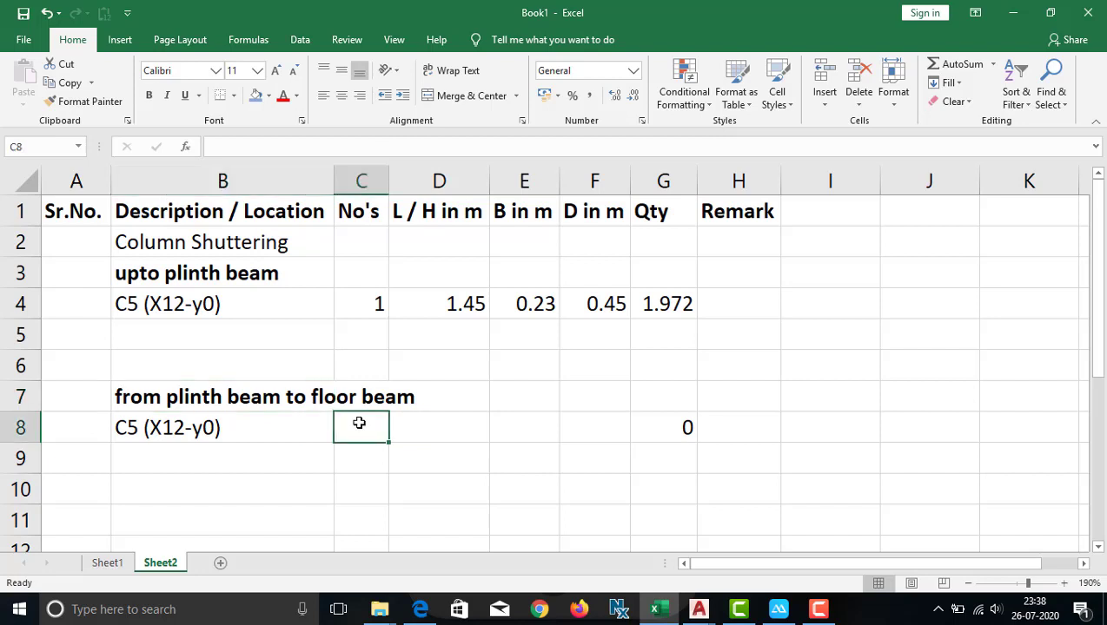
text(1)
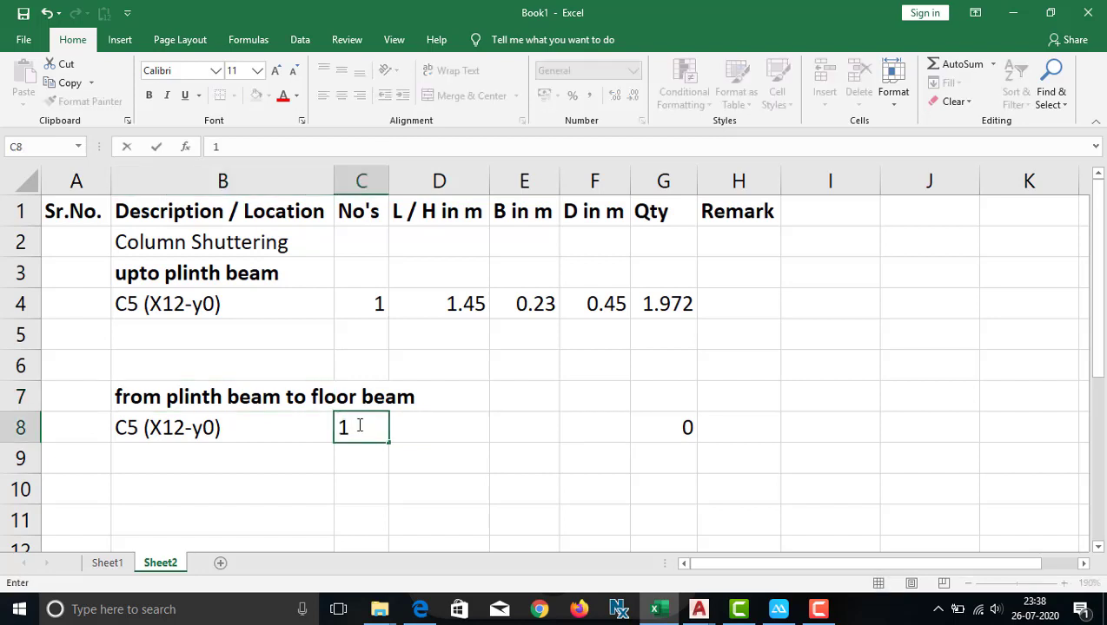
key(Tab)
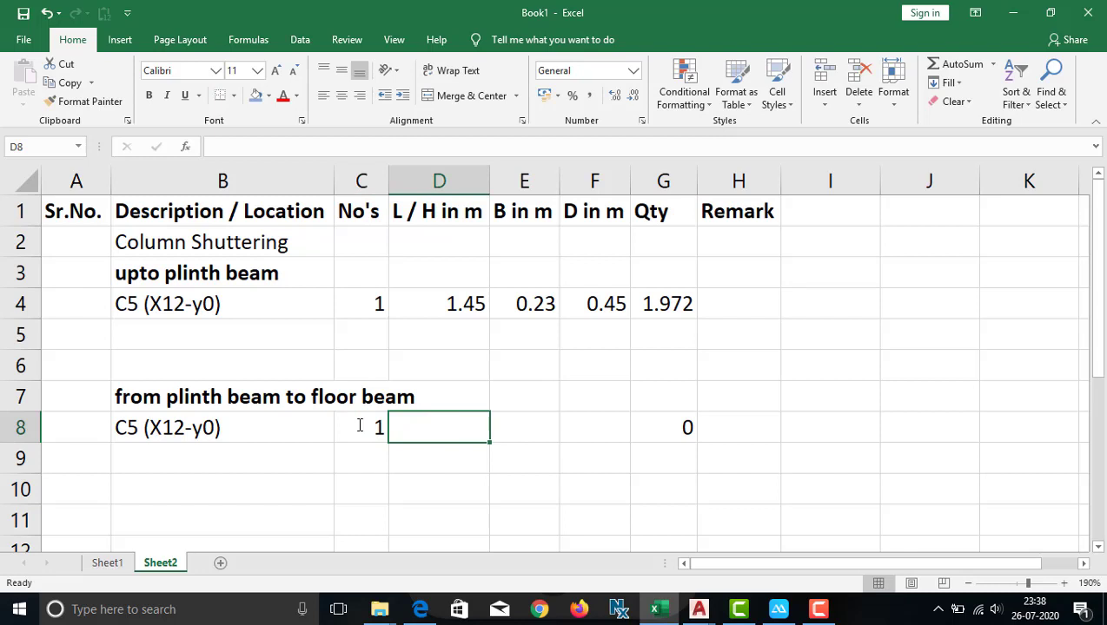
Switch to the Upper Plinth Beam Layout drawing in AutoCAD and examine the plinth-to-floor-beam height and floor beam depth in the typical column splice details
click(698, 609)
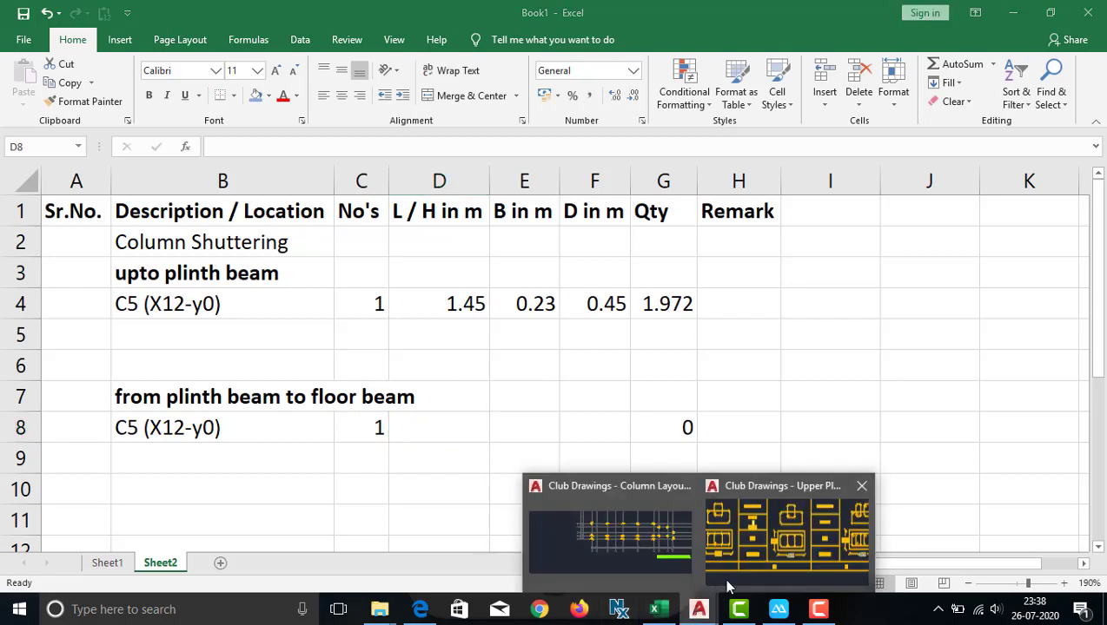
click(752, 565)
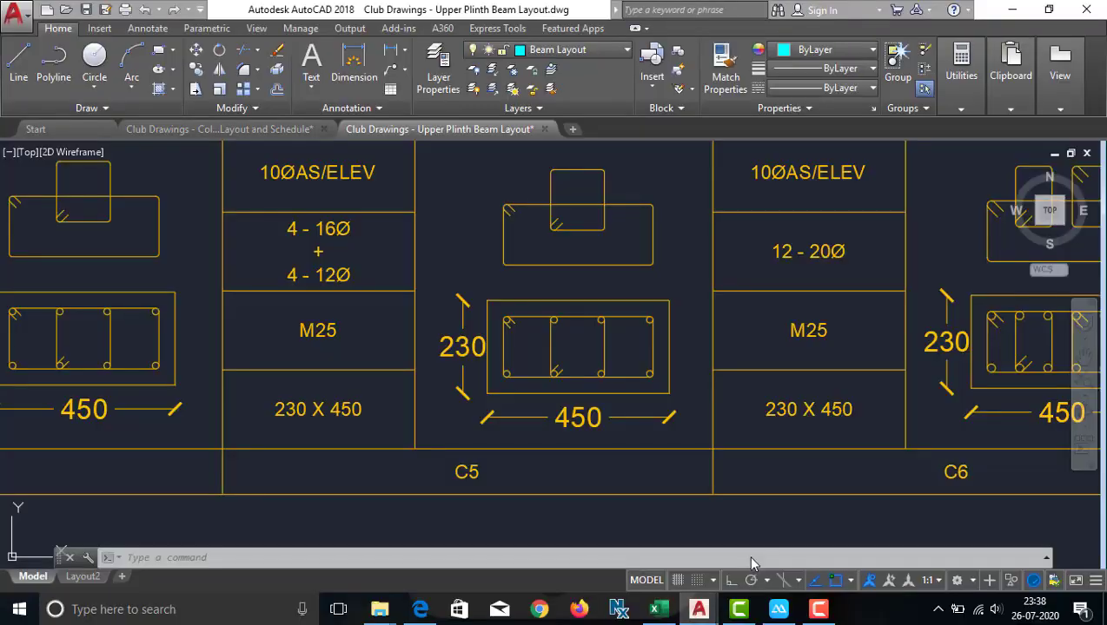
scroll(495, 338, down, 4)
scroll(497, 338, down, 12)
mouse_move(791, 413)
mouse_down()
mouse_move(515, 240)
mouse_move(505, 175)
mouse_up()
scroll(659, 315, up, 8)
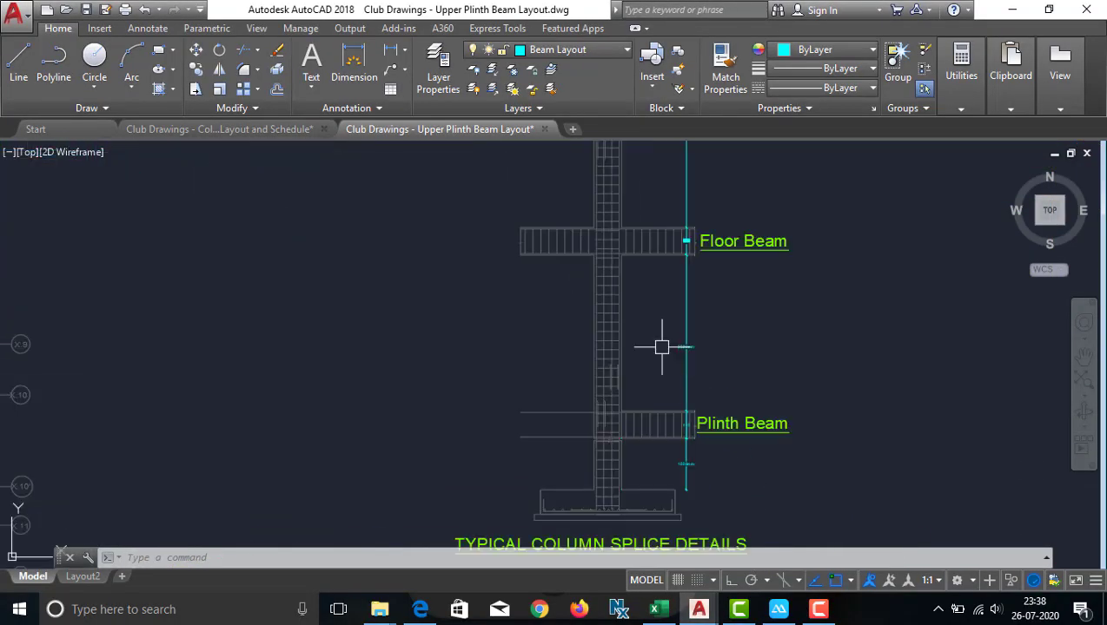
scroll(669, 398, up, 6)
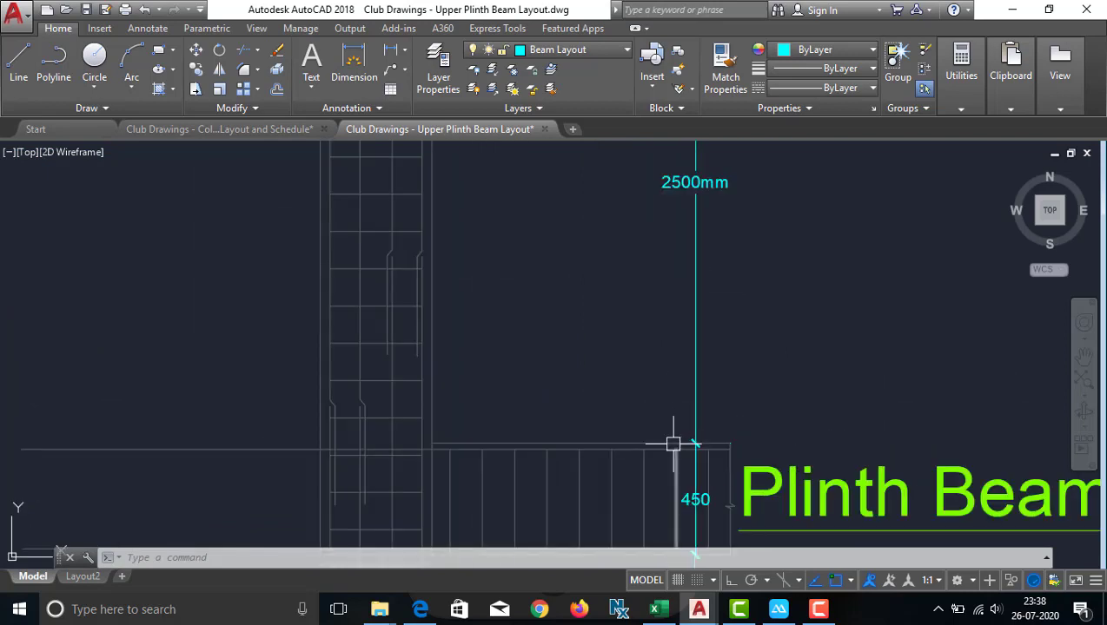
scroll(662, 465, down, 4)
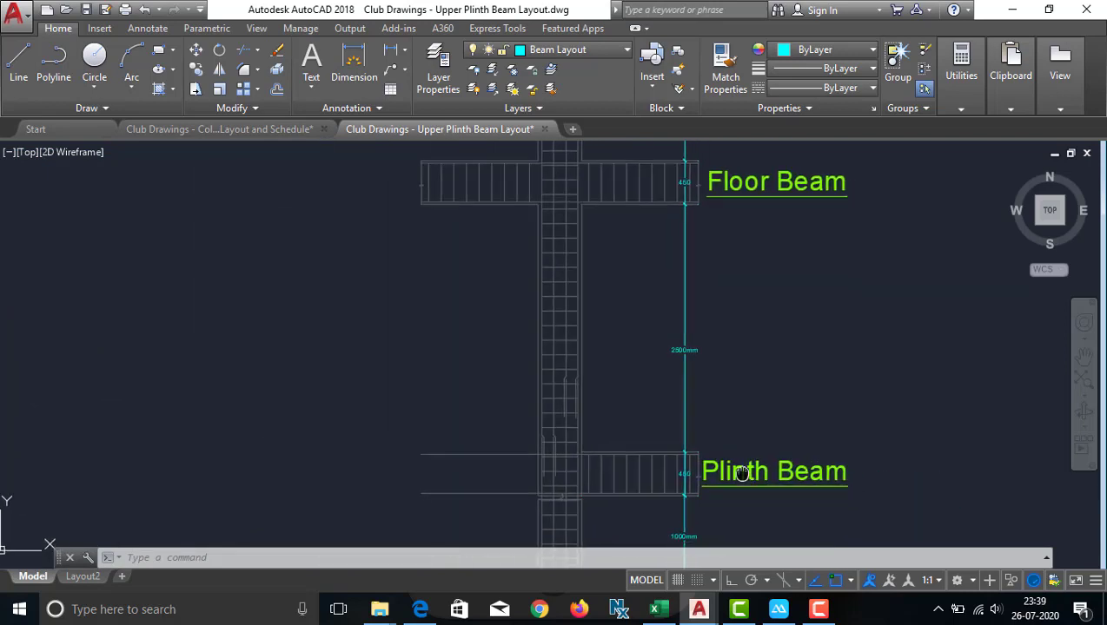
drag(741, 465, 714, 433)
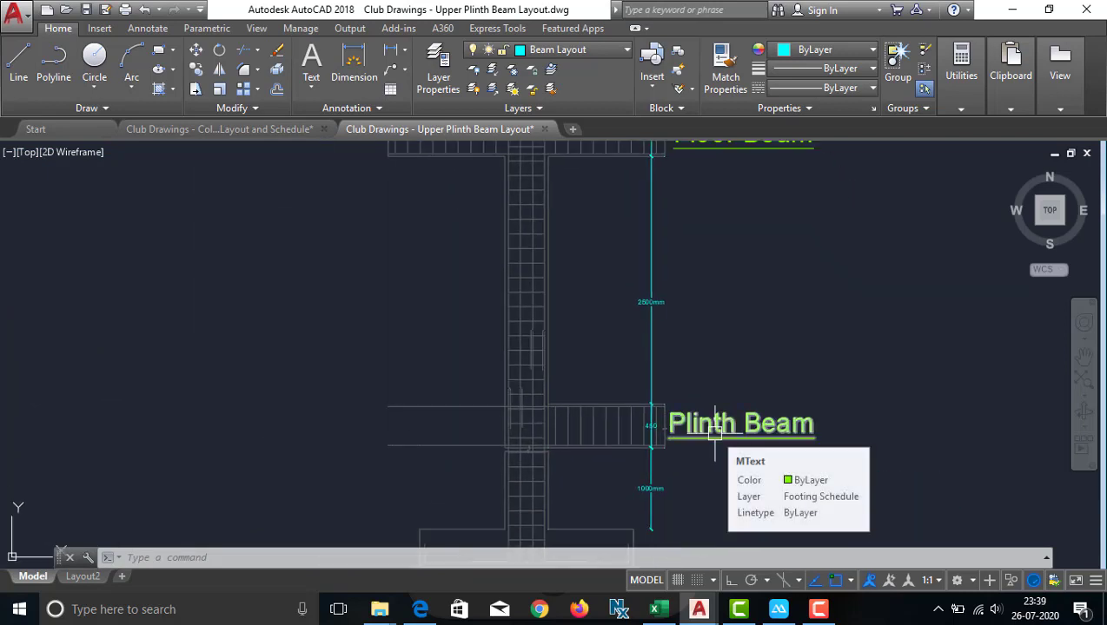
drag(730, 339, 719, 408)
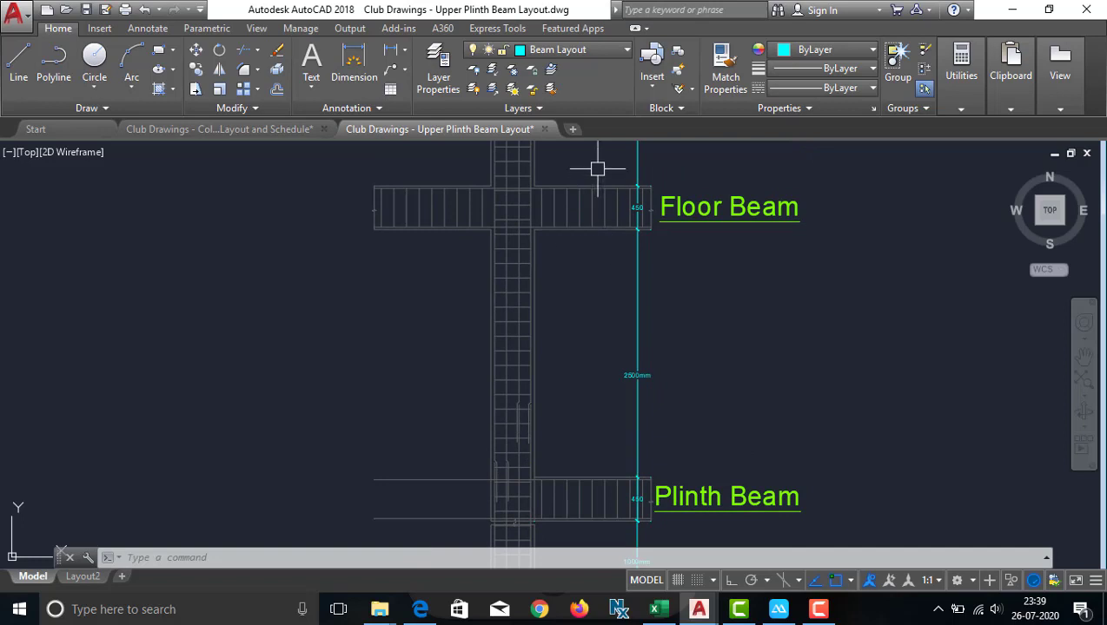
scroll(597, 200, up, 4)
scroll(603, 205, down, 2)
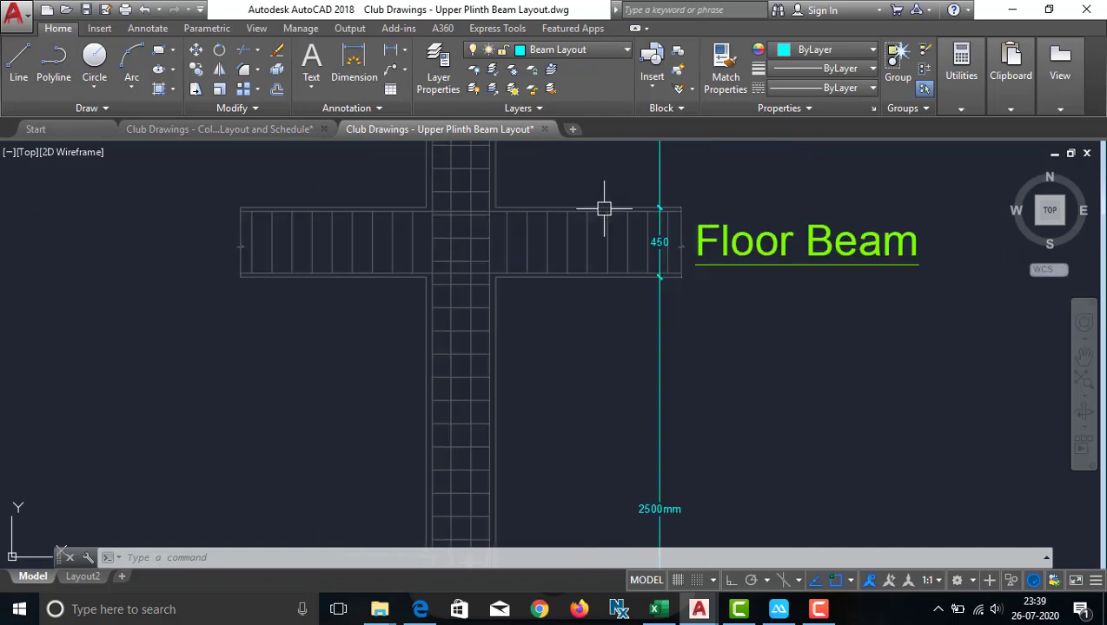
drag(659, 378, 646, 254)
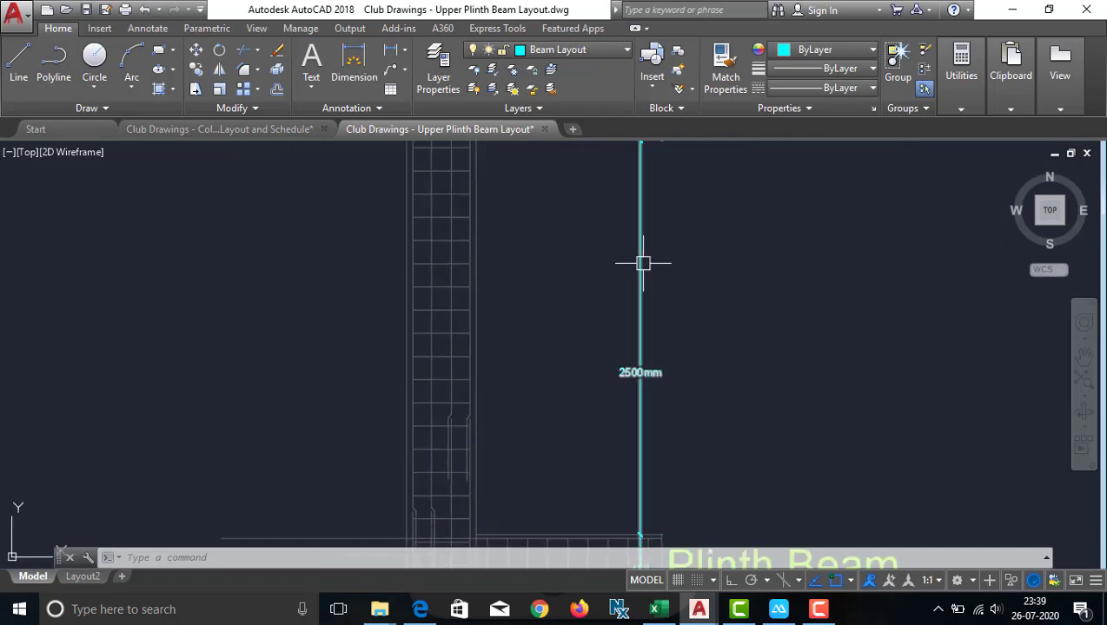
scroll(728, 401, down, 2)
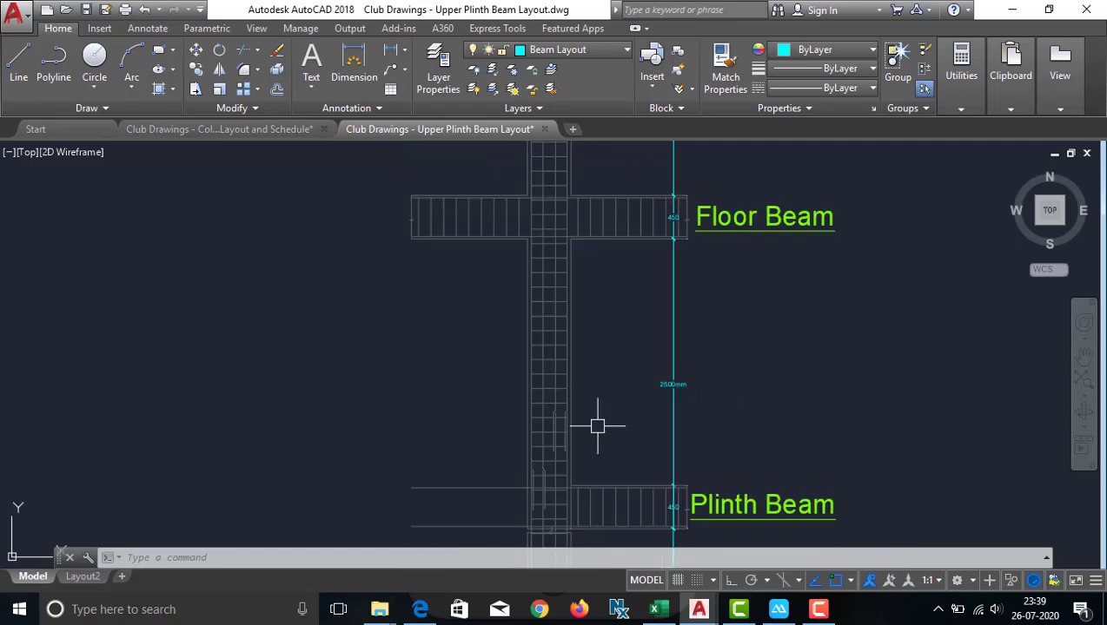
scroll(661, 438, up, 2)
drag(691, 349, 613, 469)
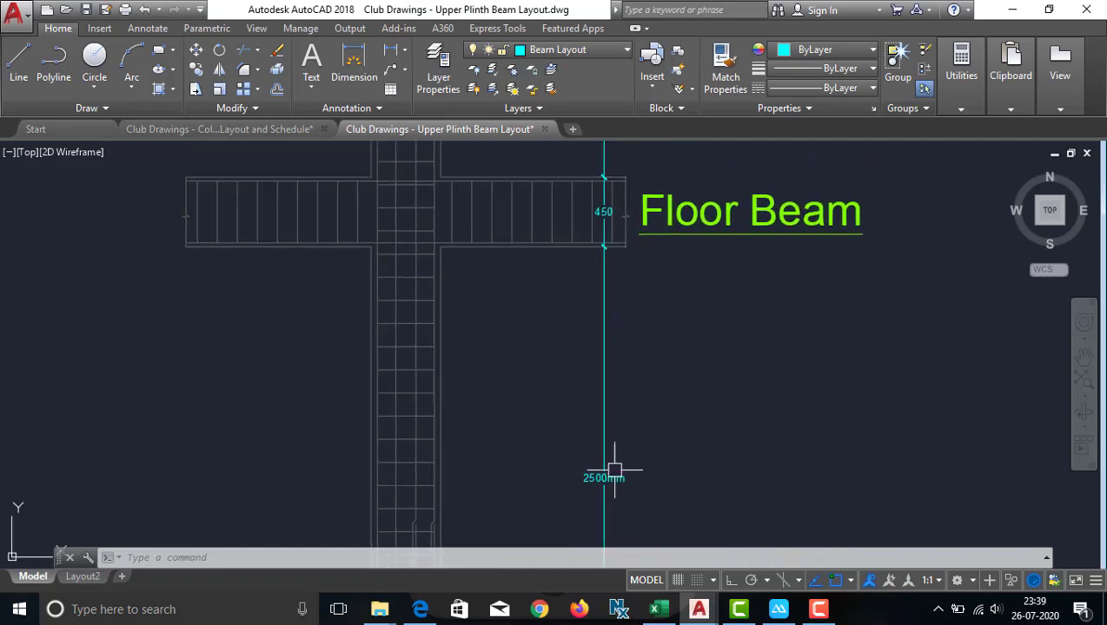
Switch to Excel and enter the C5 column height as +2.5+.45 in D8
click(660, 610)
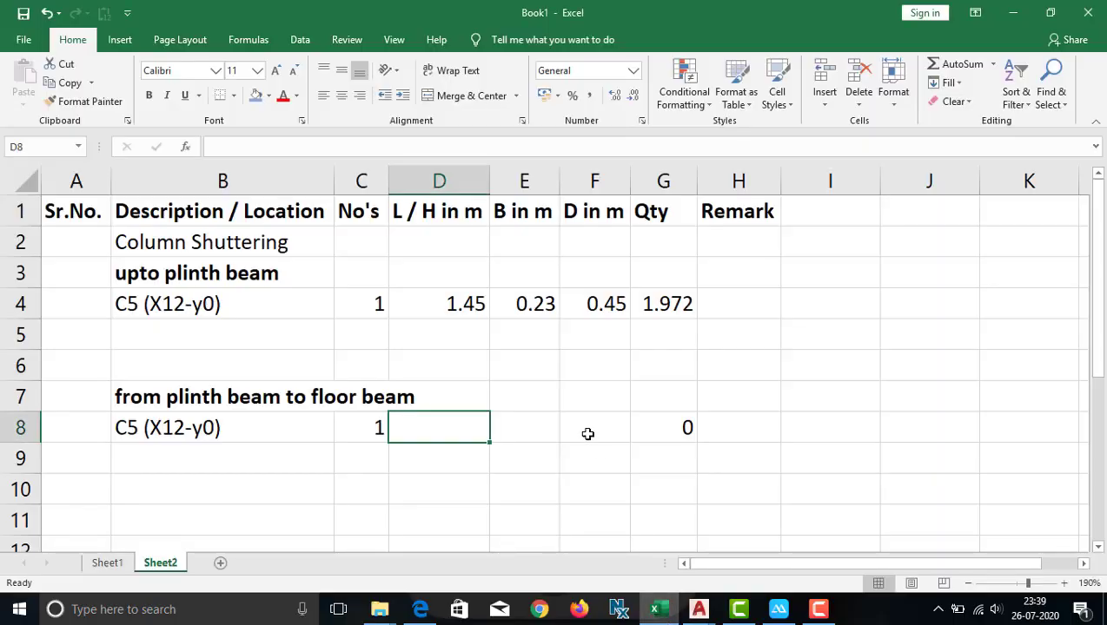
text(+2.5+)
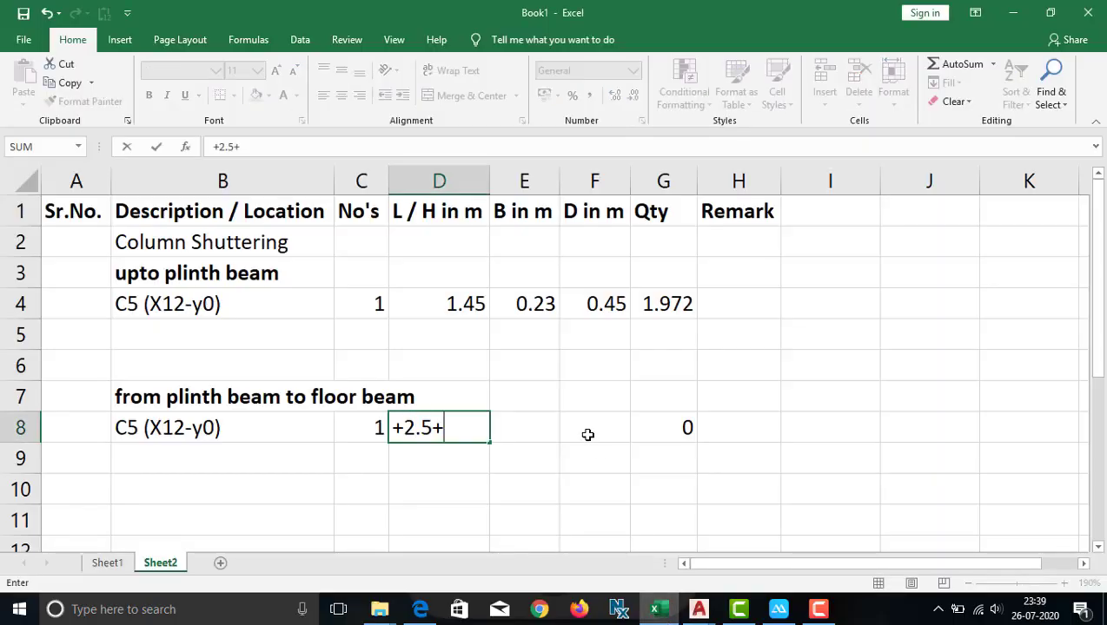
text(.56)
key(BackSpace)
key(BackSpace)
text(45)
key(Tab)
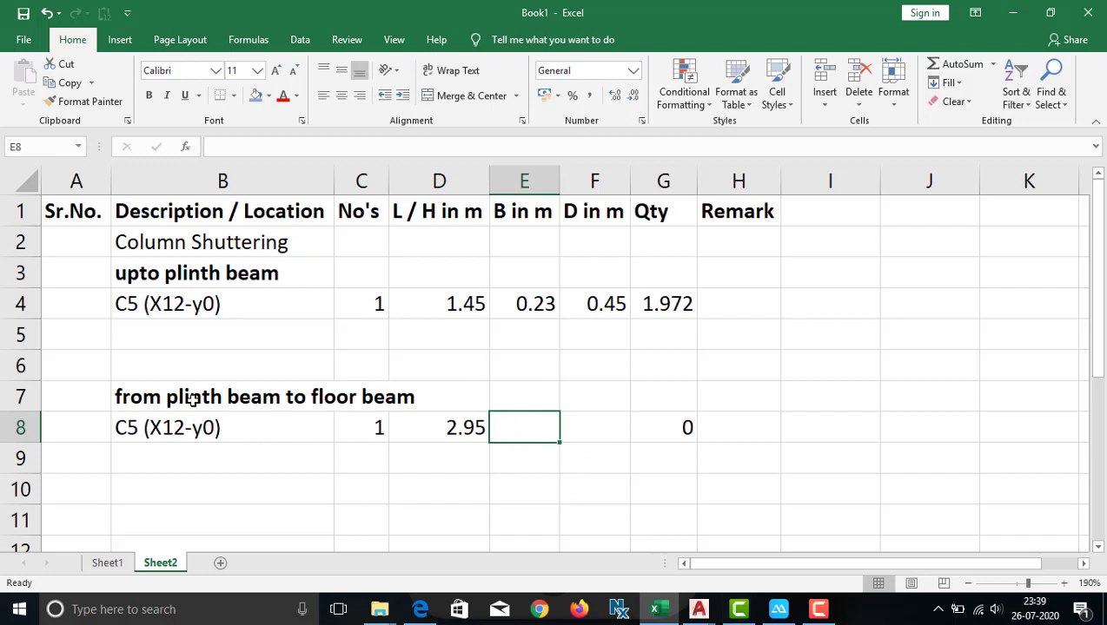
Switch to AutoCAD and examine the column schedule for the C5 column size from ground floor to first floor
click(698, 609)
scroll(712, 365, down, 10)
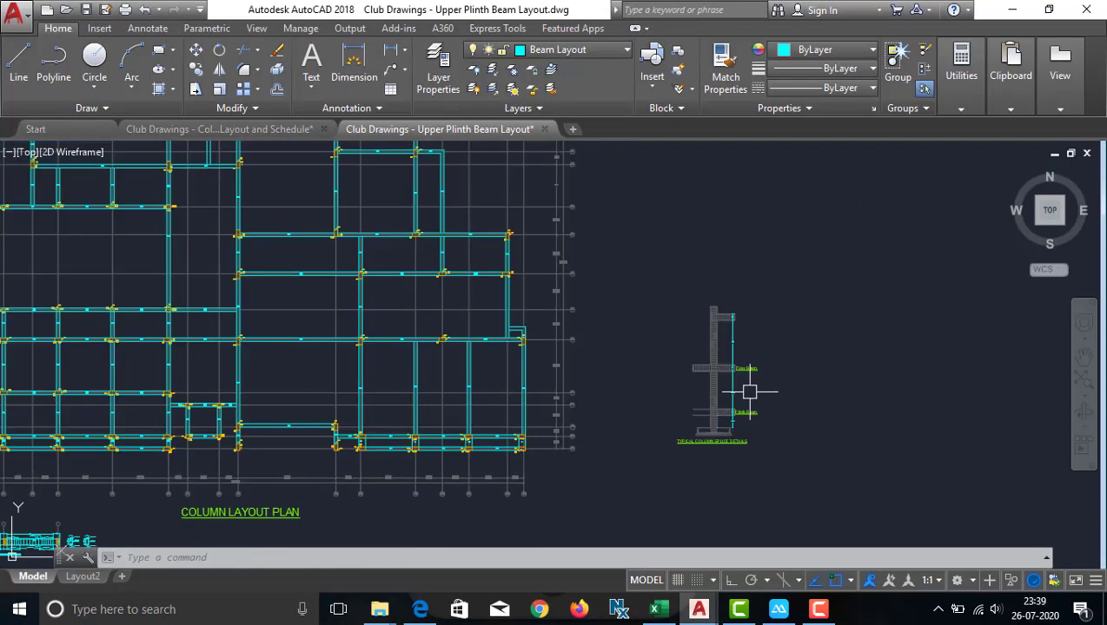
drag(724, 399, 853, 498)
scroll(439, 245, up, 12)
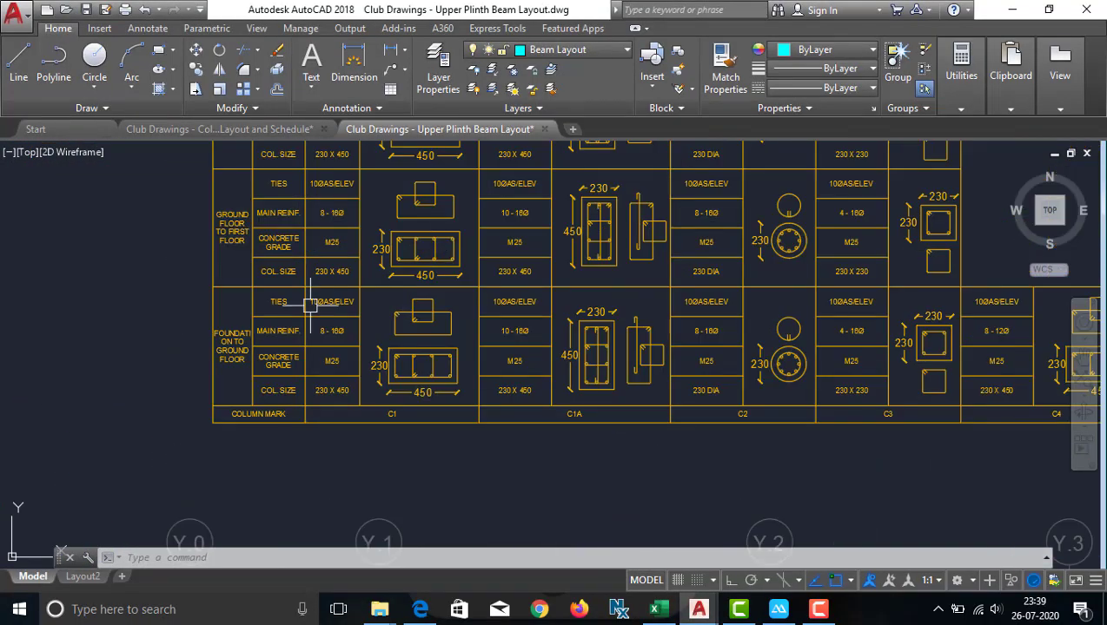
drag(248, 392, 125, 491)
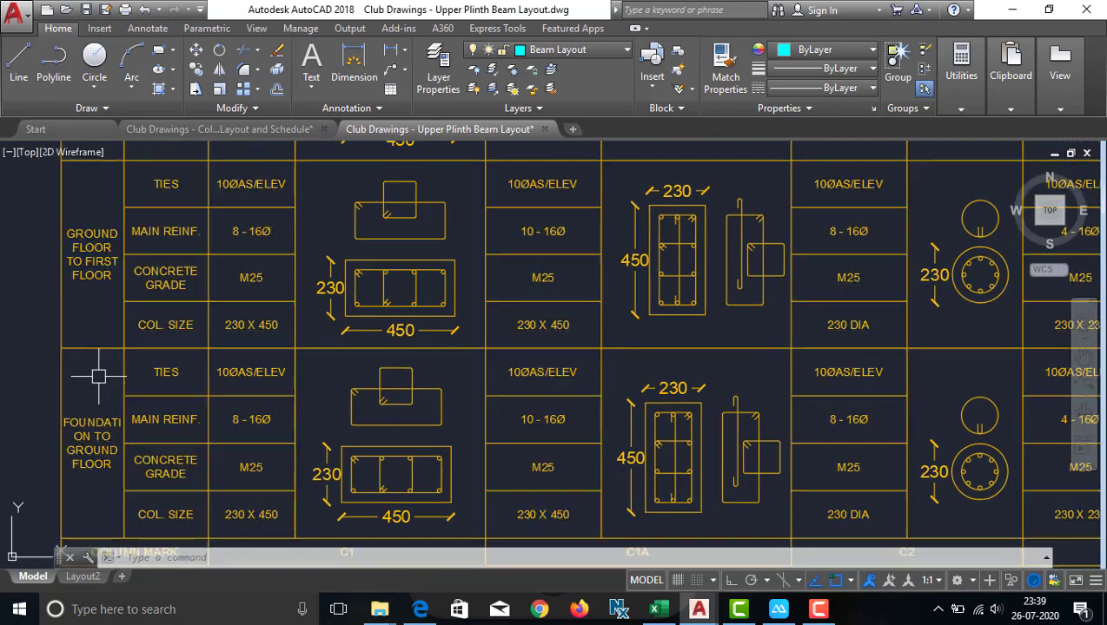
scroll(90, 265, down, 2)
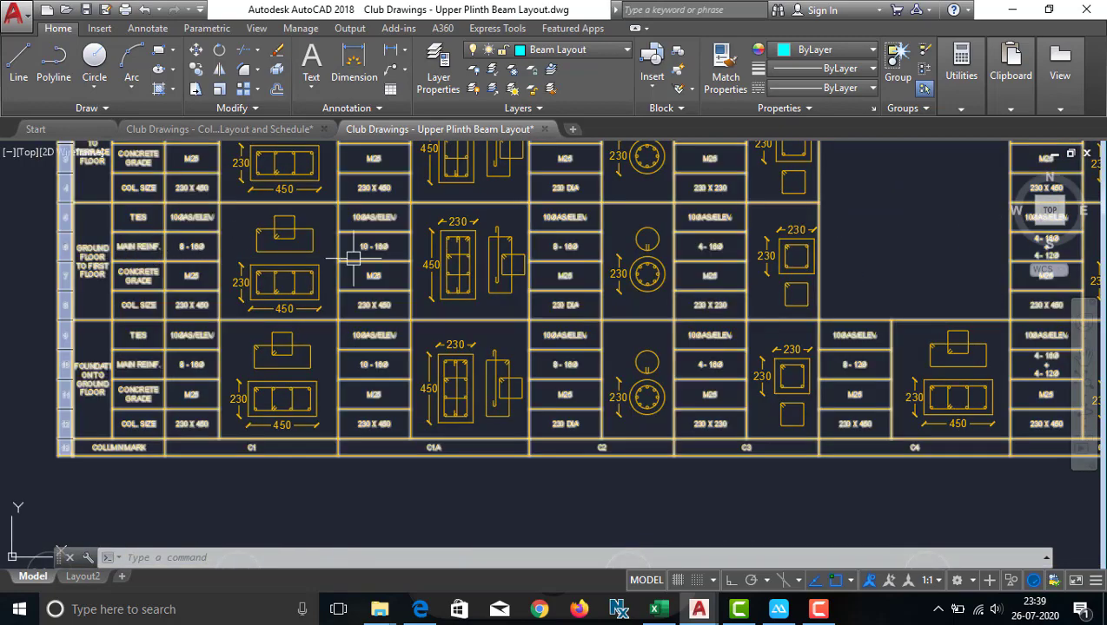
drag(843, 272, 611, 302)
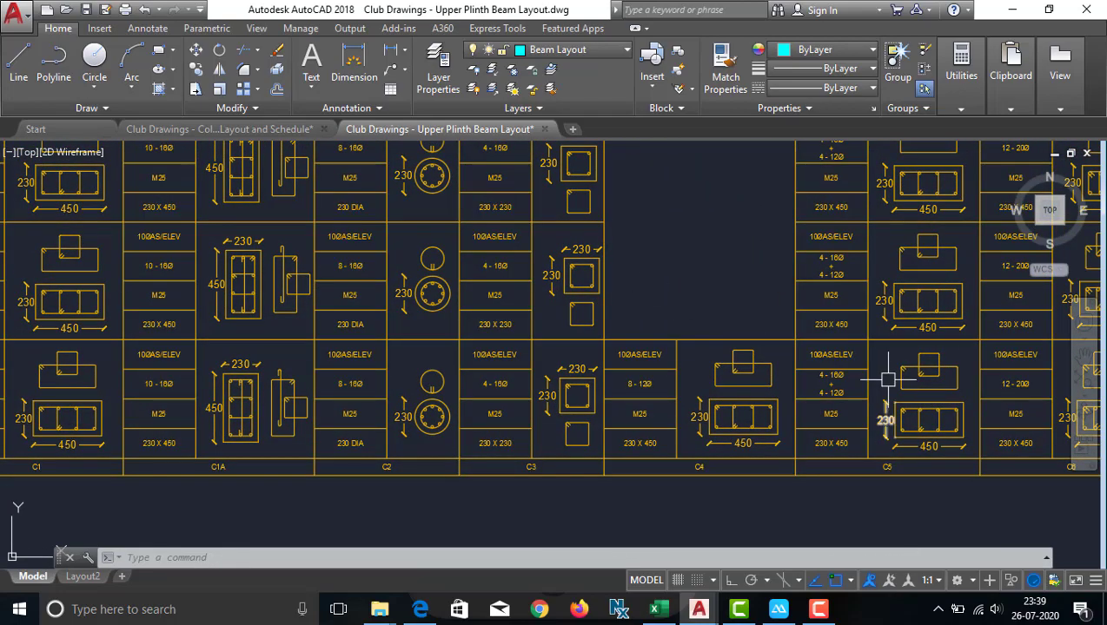
scroll(890, 376, down, 2)
drag(888, 374, 882, 381)
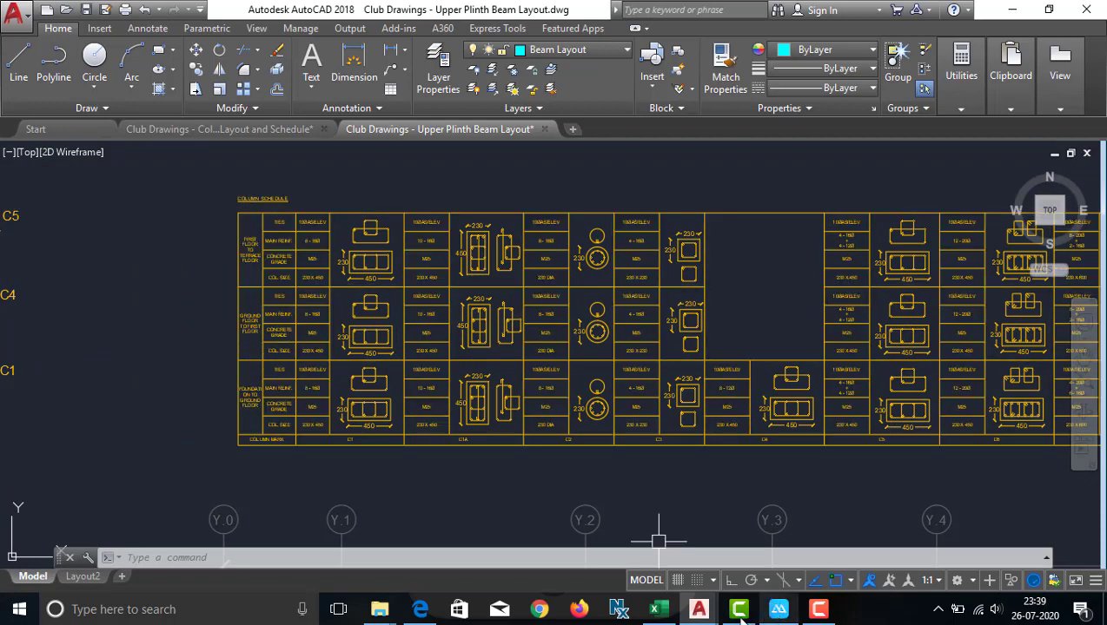
Switch to Excel and copy the C5 column breadth and depth, 0.23 and 0.45, from E4:F4 into E8:F8
click(662, 611)
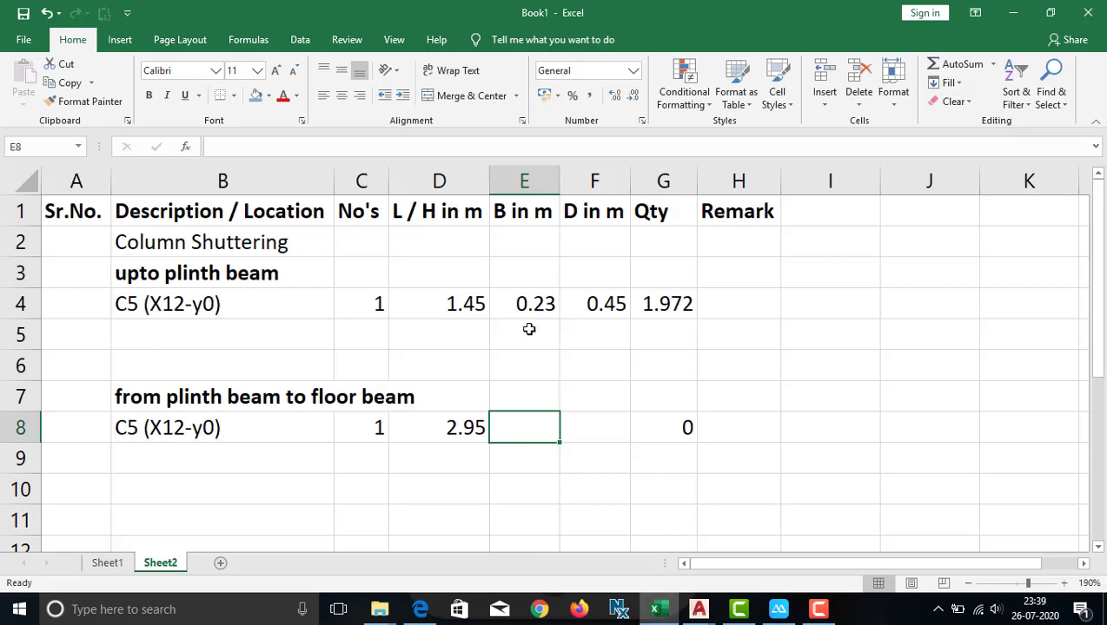
drag(526, 315, 563, 313)
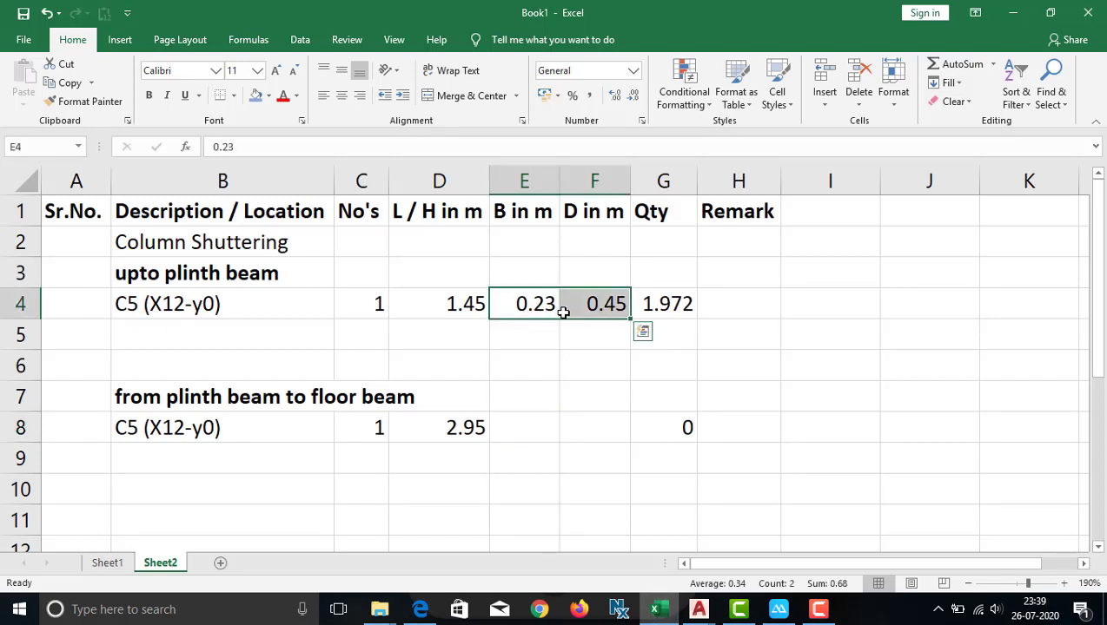
key(ctrl+c)
key(Down)
key(Down)
key(Down)
key(Down)
key(Down)
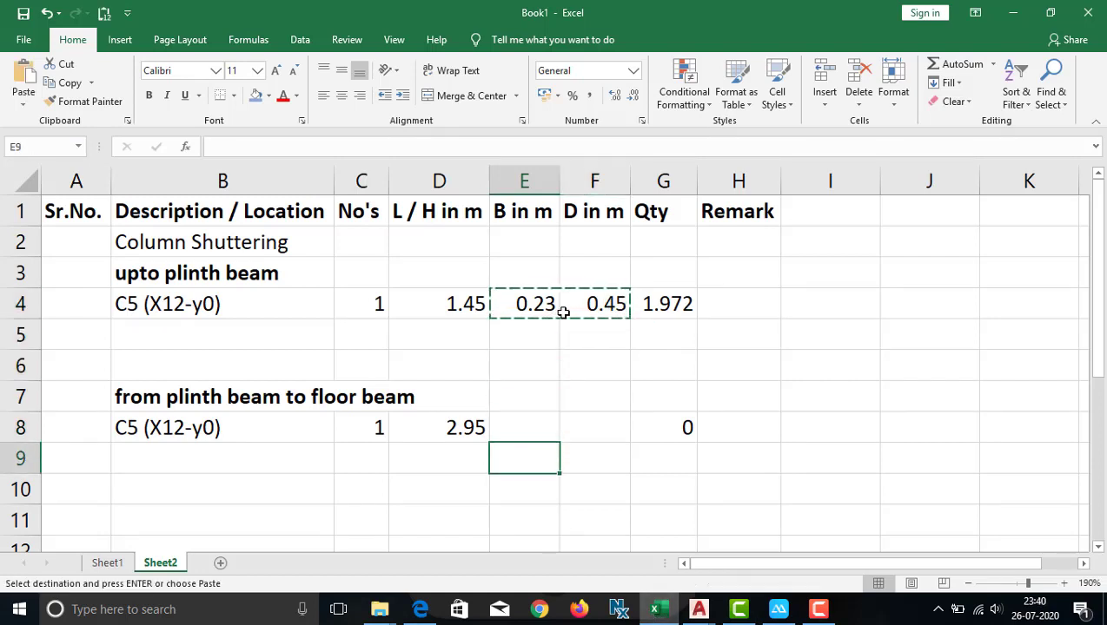
key(Up)
key(Return)
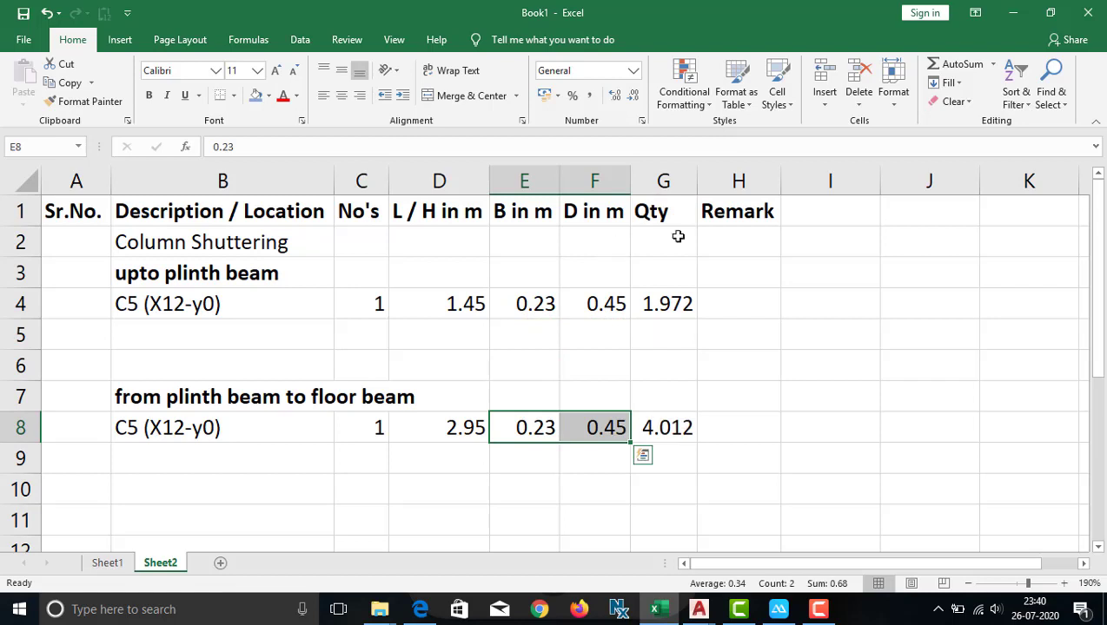
click(794, 463)
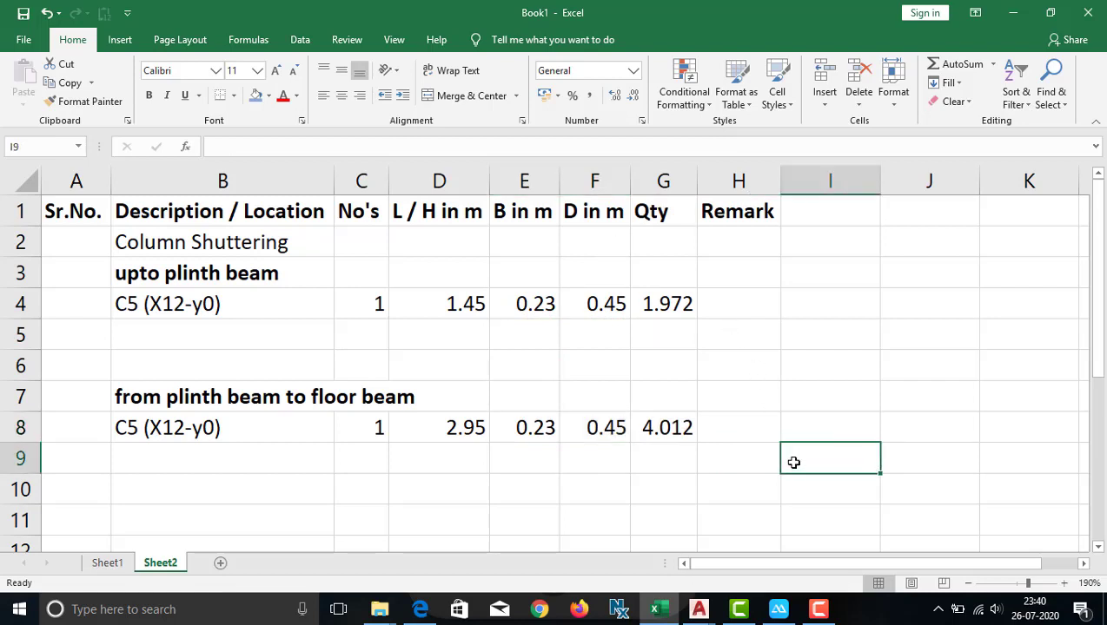
Check the C5 quantity formula in G8 and delete the blank row 5 between the two shuttering sections
click(665, 434)
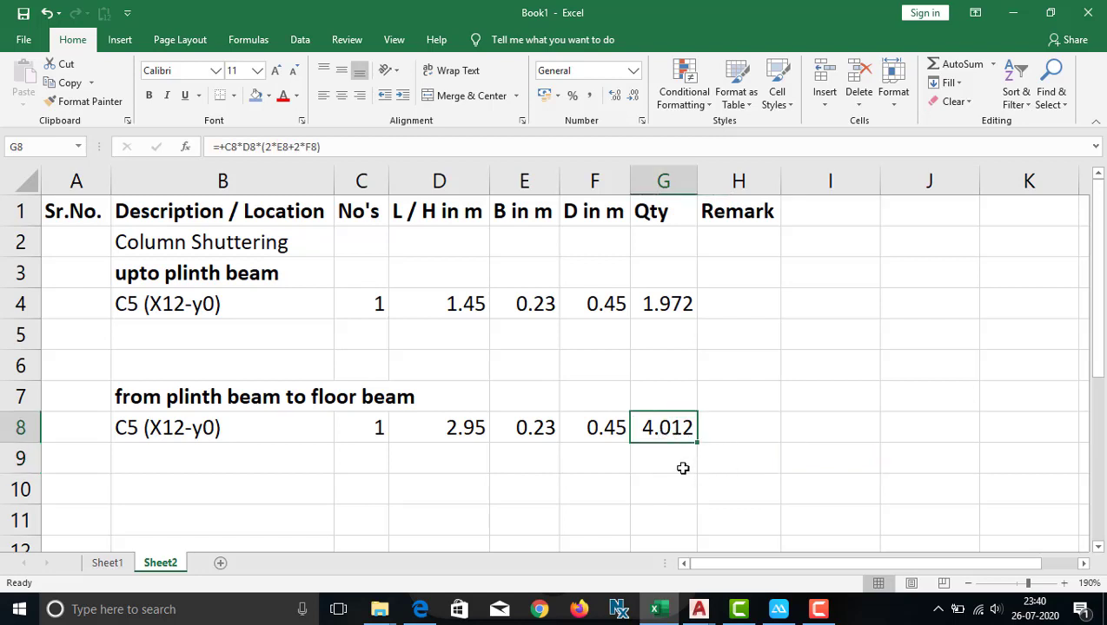
click(9, 342)
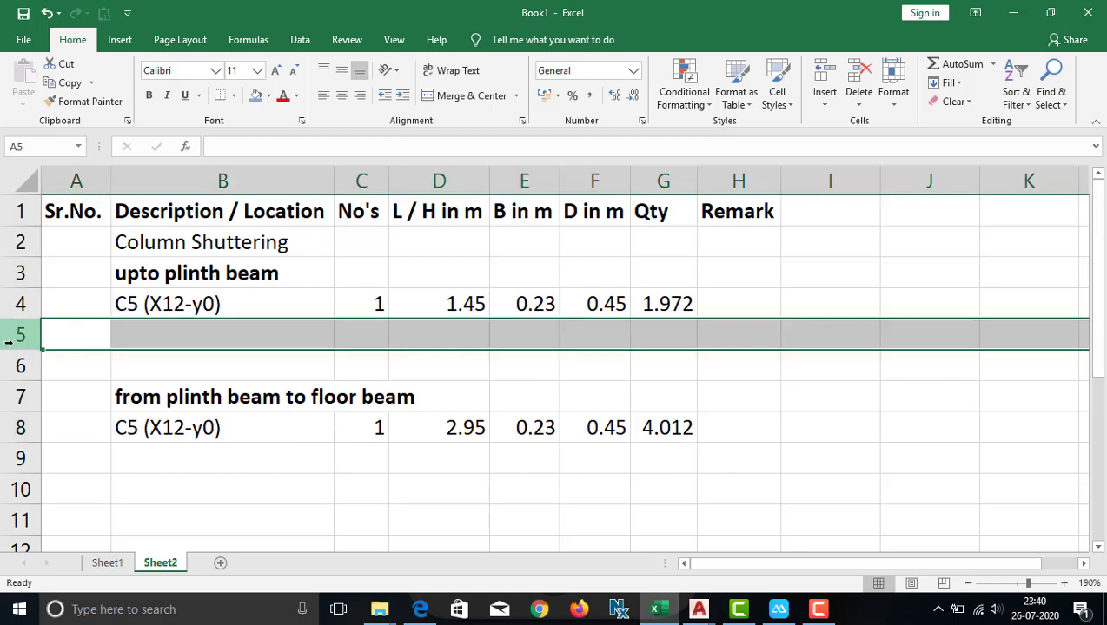
key(ctrl+minus)
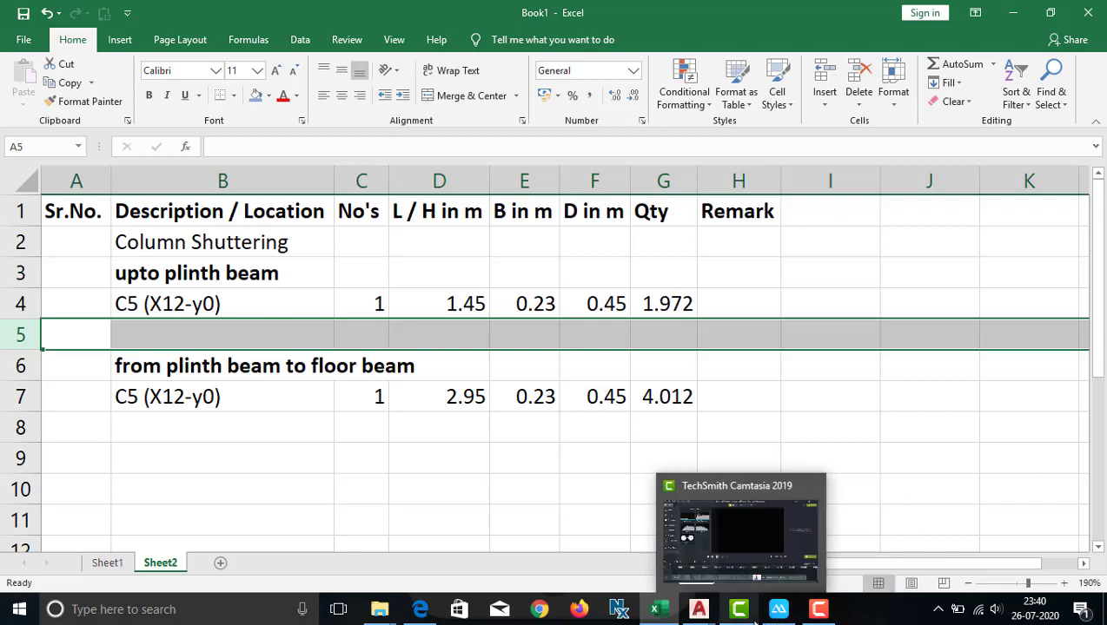
click(816, 612)
click(1071, 534)
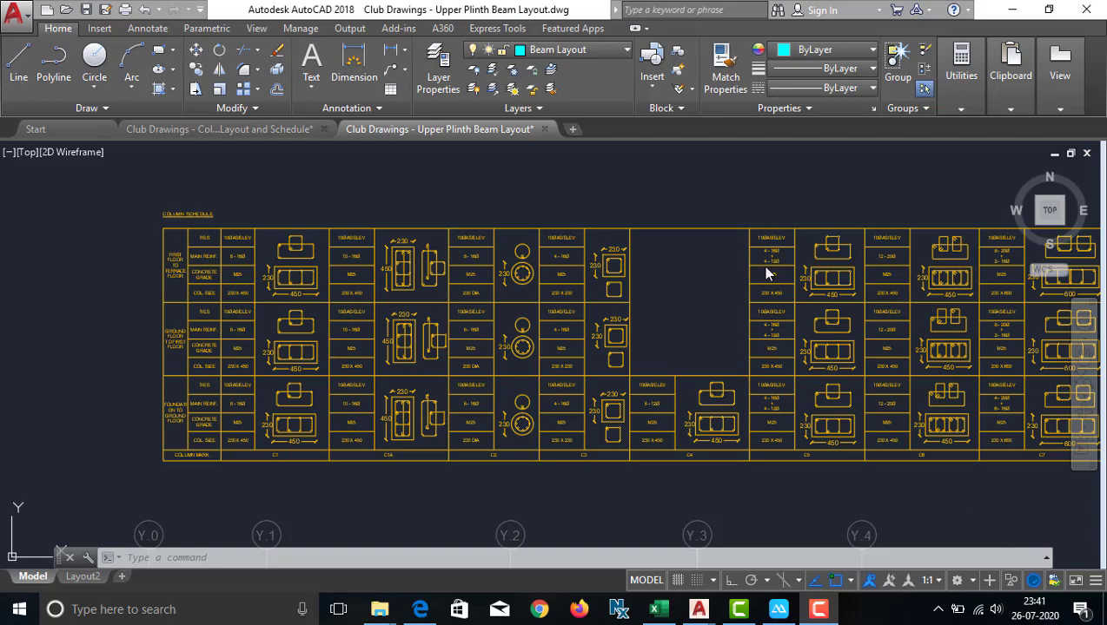
Examine the column schedule and the column positions across the upper plinth beam layout in AutoCAD
scroll(764, 274, down, 5)
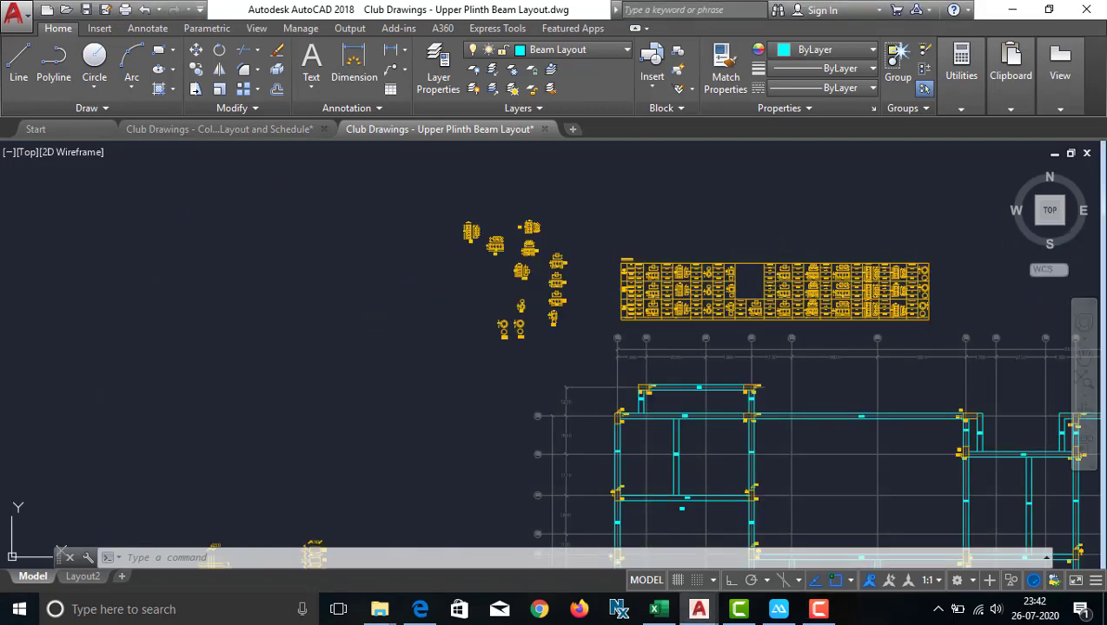
mouse_move(920, 317)
mouse_down()
mouse_move(629, 267)
mouse_move(569, 339)
mouse_up()
scroll(341, 291, up, 5)
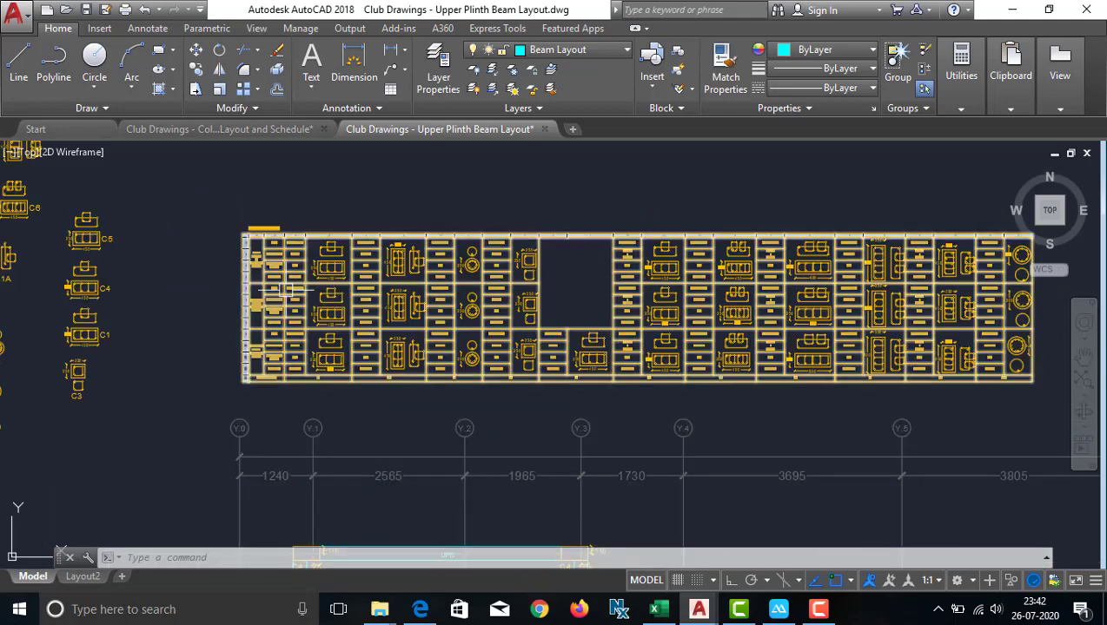
scroll(286, 290, down, 5)
drag(623, 420, 531, 273)
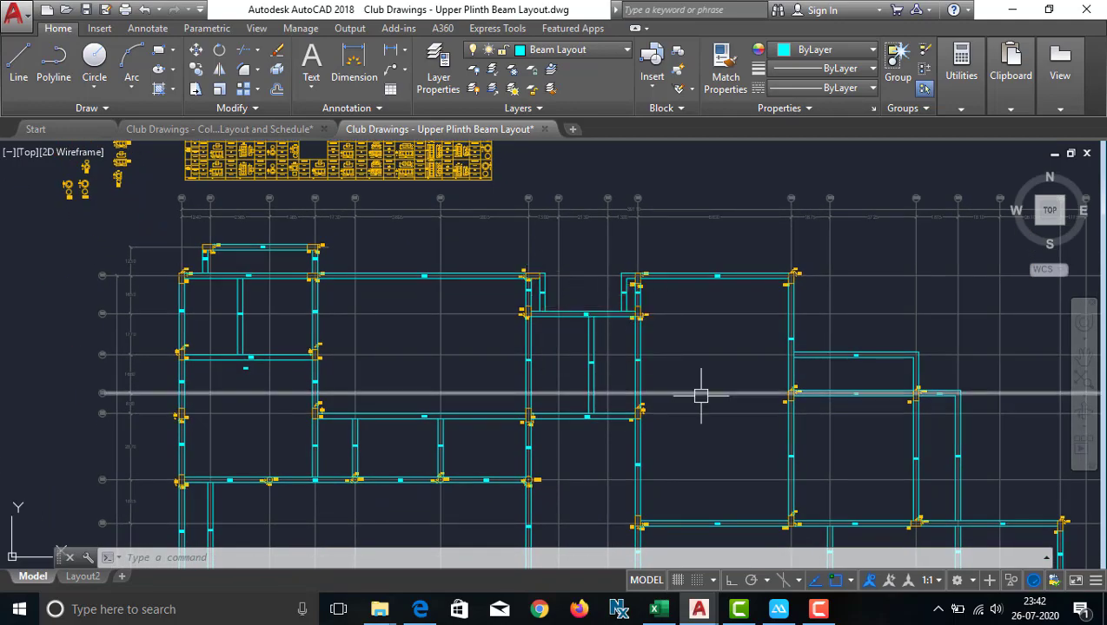
drag(701, 396, 632, 260)
scroll(670, 321, down, 3)
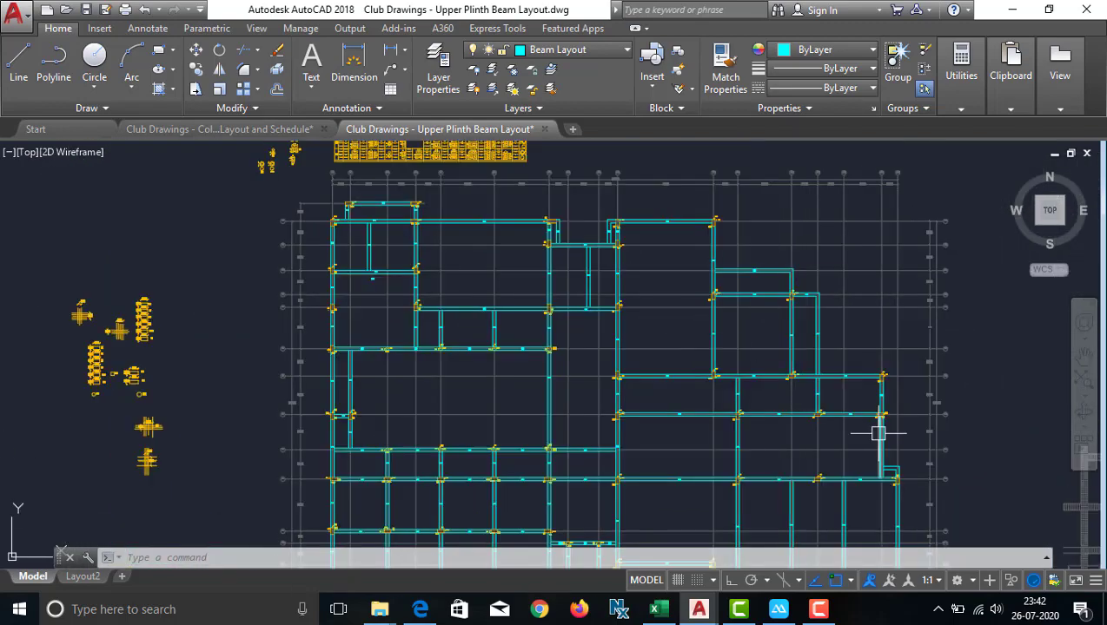